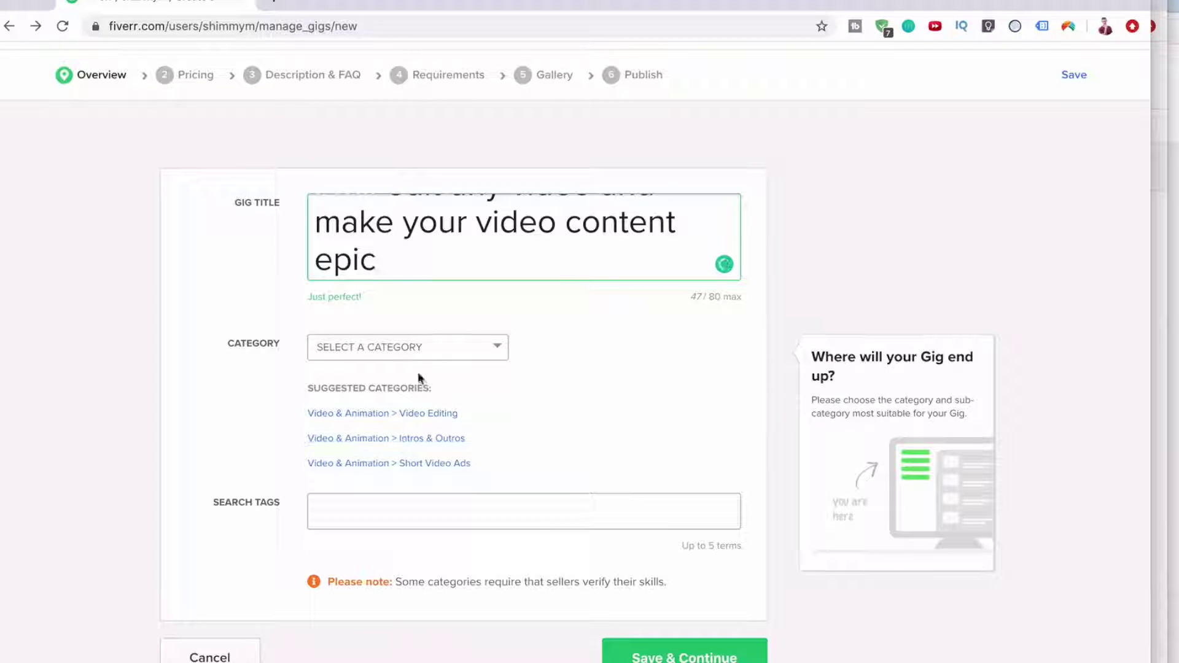
Set the gig's category to Video & Animation with the Video Editing subcategory
click(426, 353)
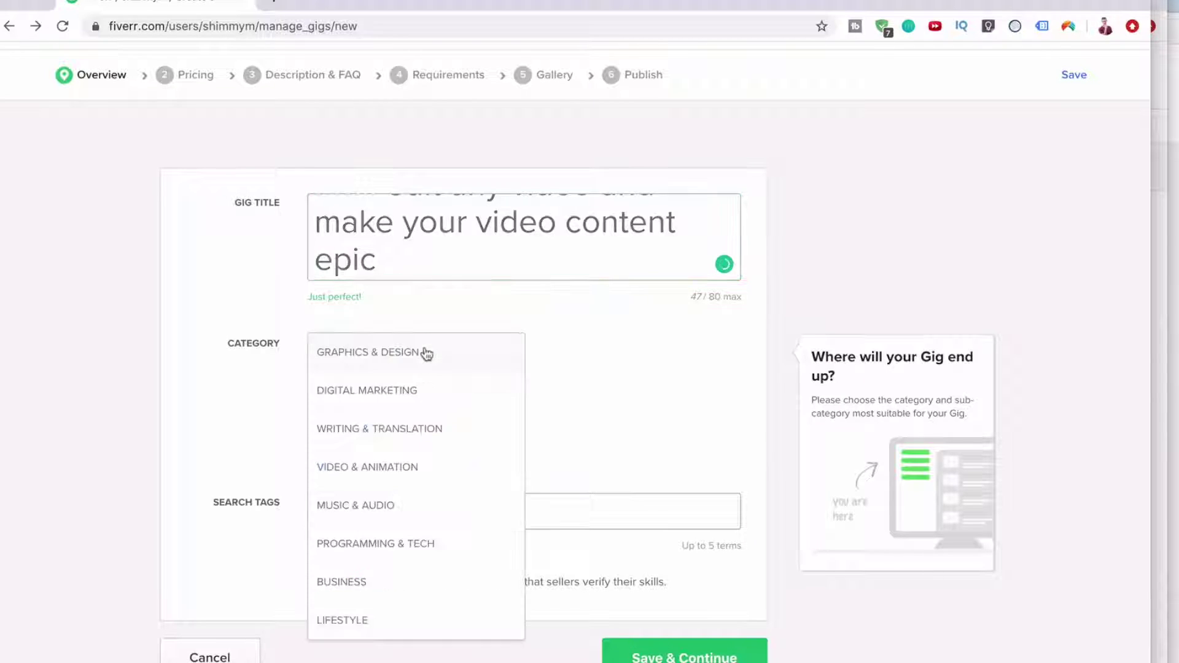
click(355, 470)
click(603, 355)
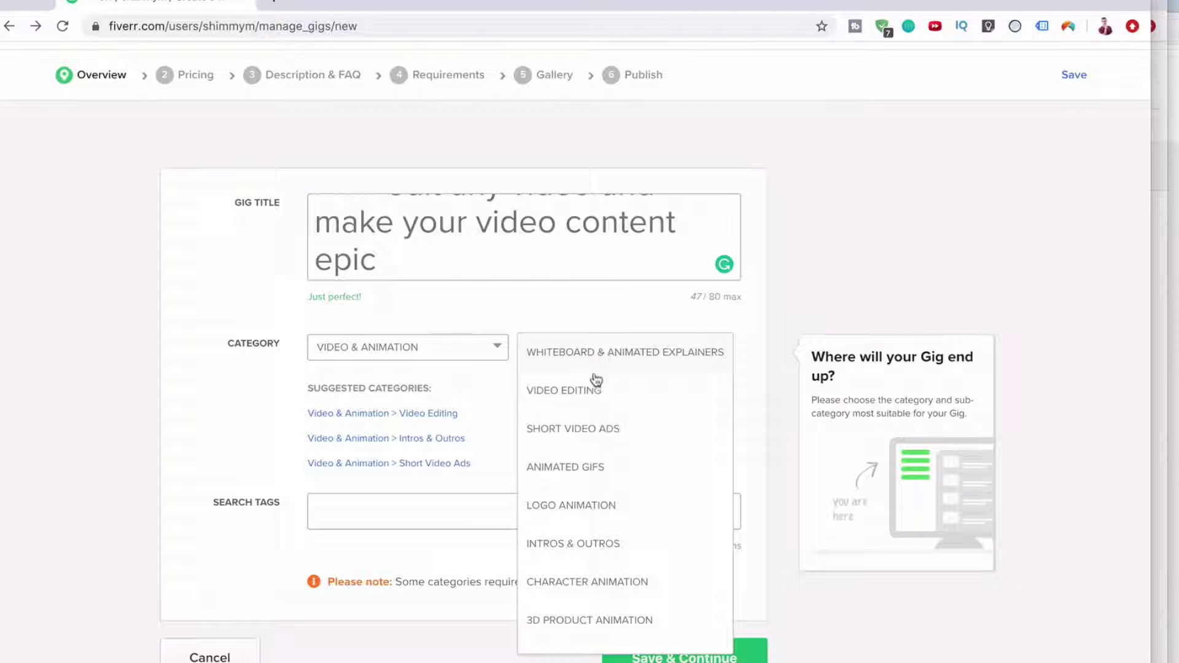
click(596, 380)
Add "video editor" and "youtube video" as search tags for the gig
scroll(464, 528, down, 5)
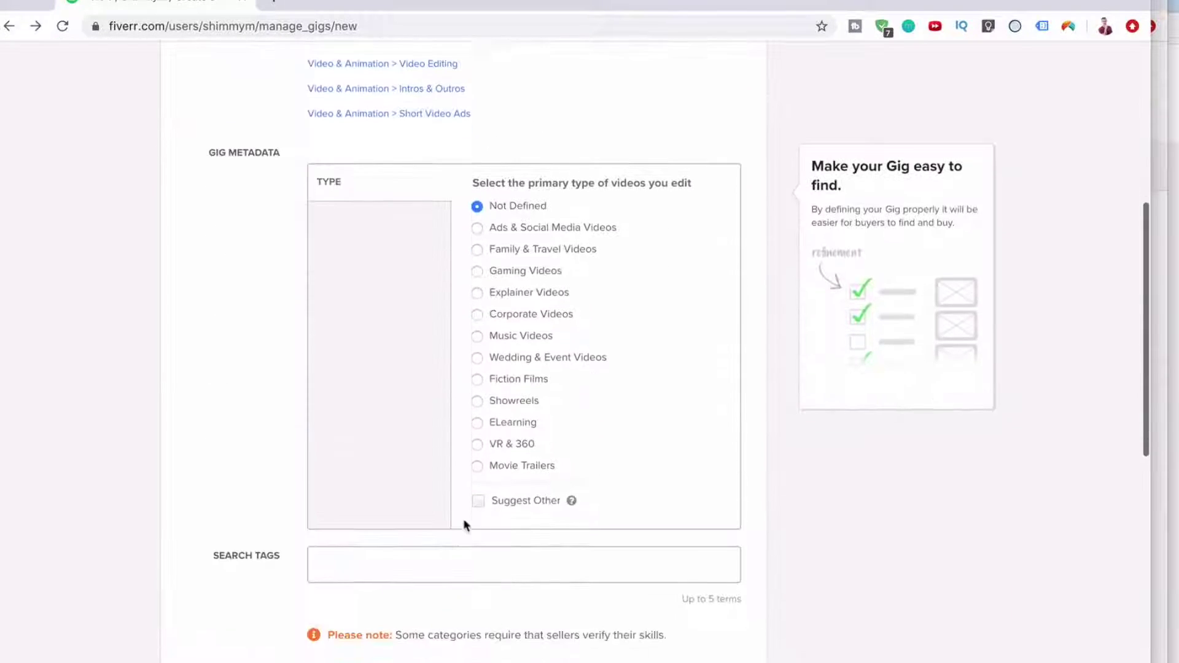
scroll(465, 526, down, 3)
click(467, 342)
text(vi)
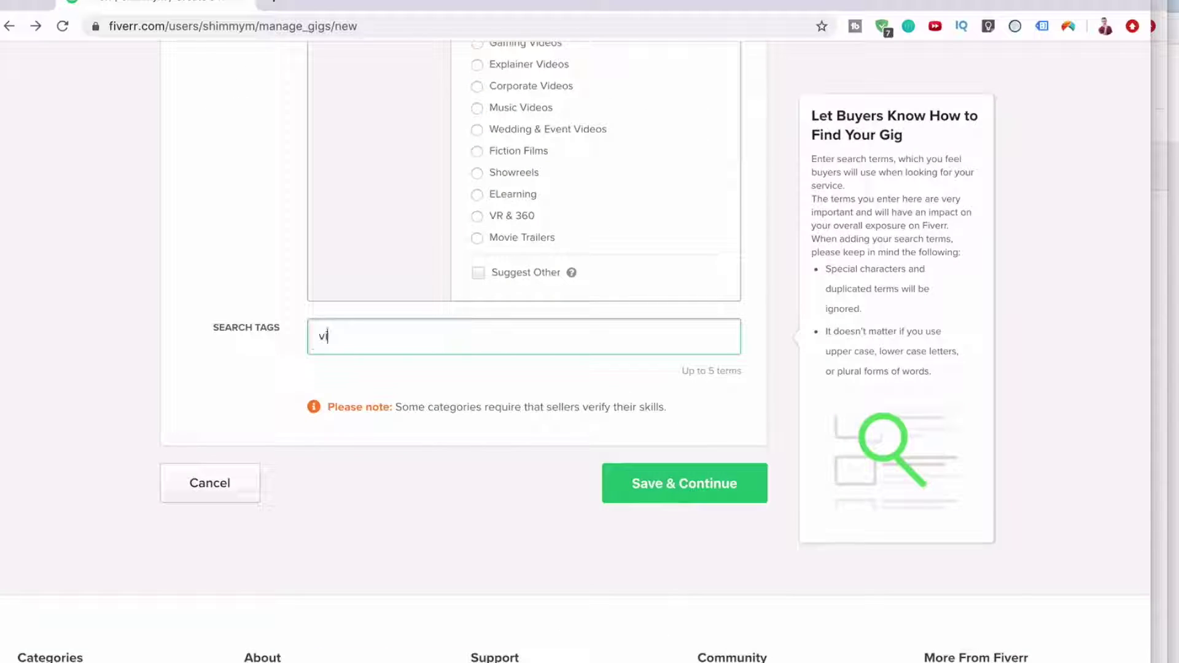
text(deo edit)
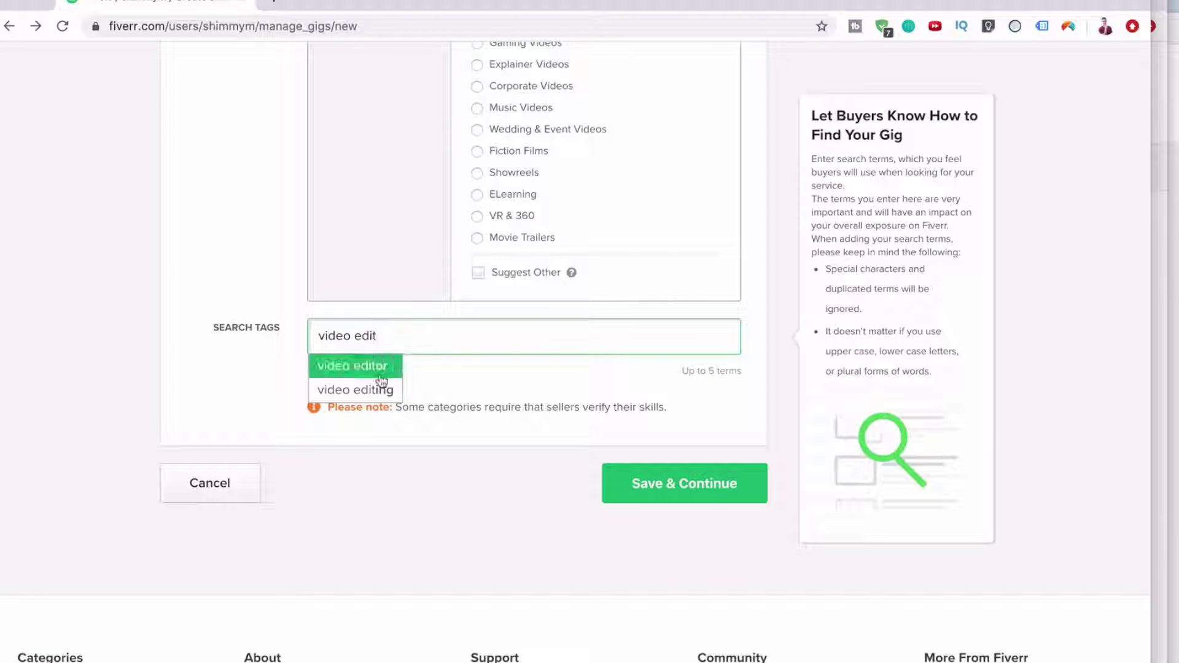
click(380, 372)
text(youtube)
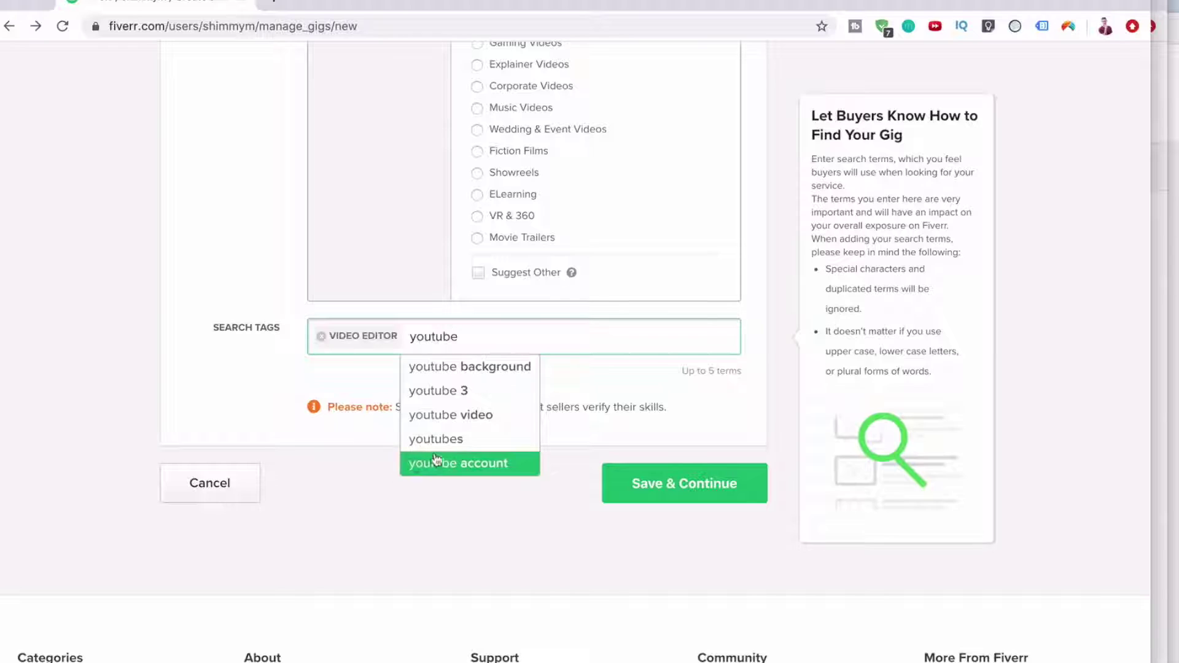
click(455, 414)
Add "video editing" and "videography" to the gig's search tags
text(vi)
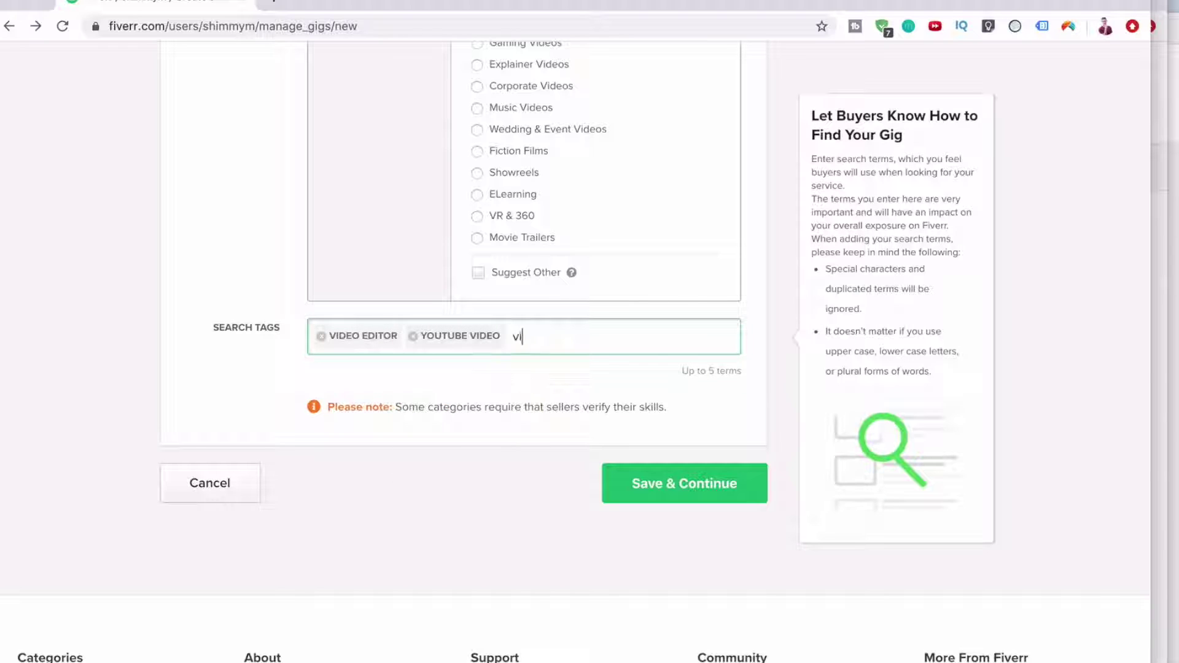
text(deo editing)
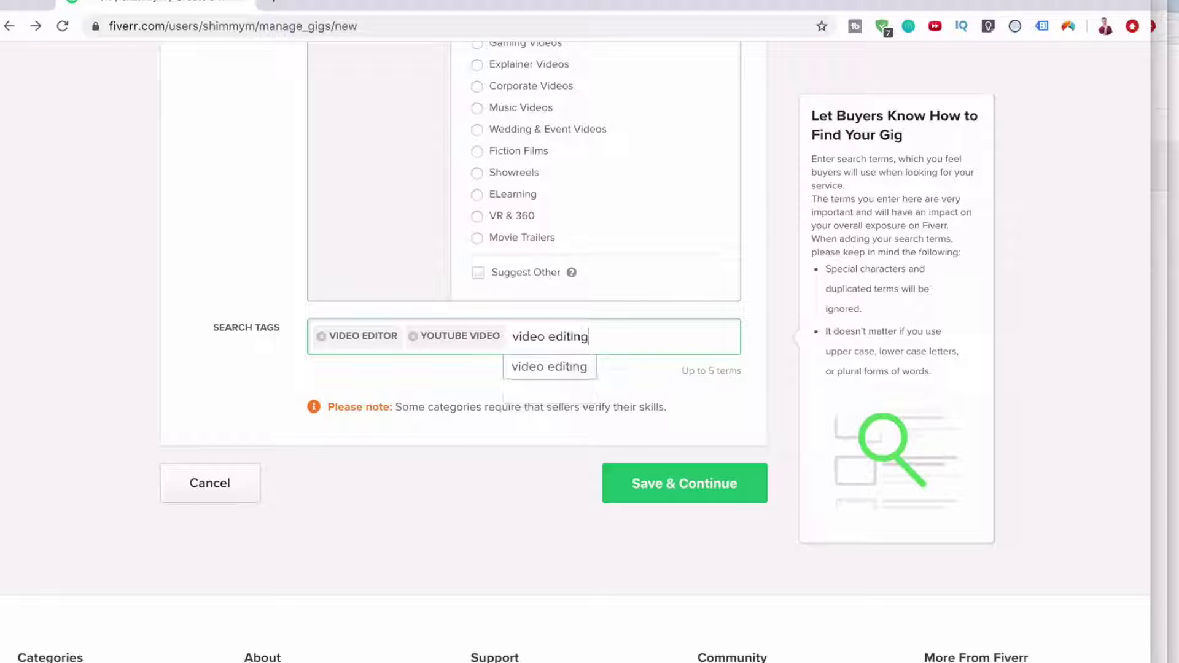
click(526, 367)
text(video)
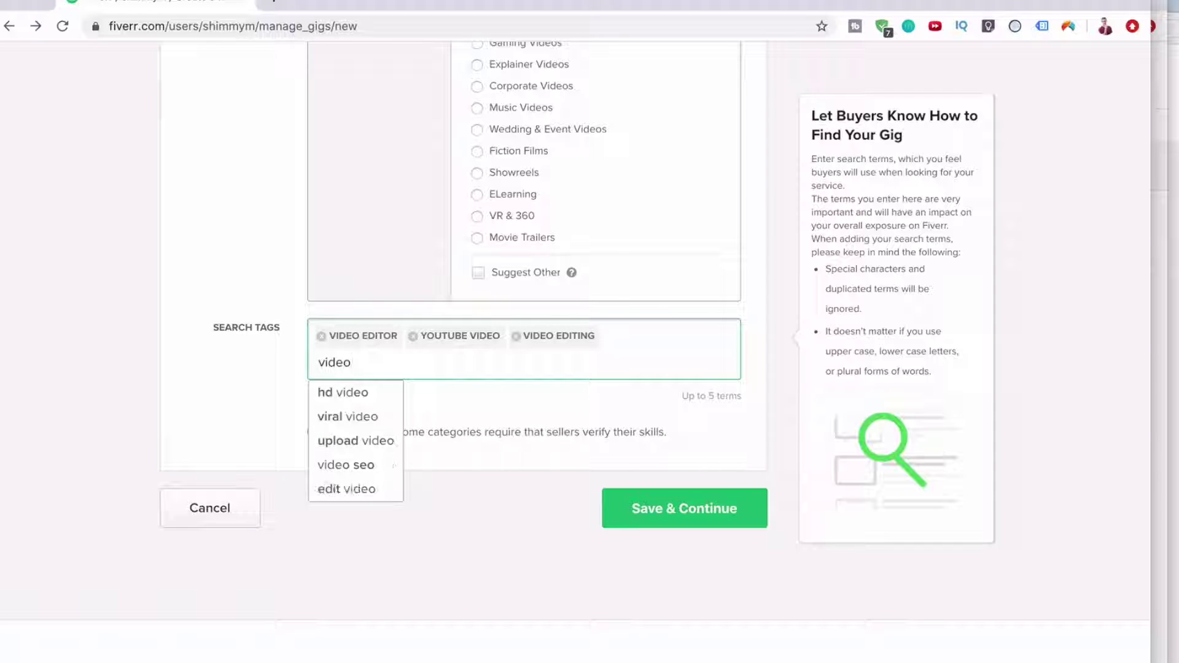
text(graphy)
key(Return)
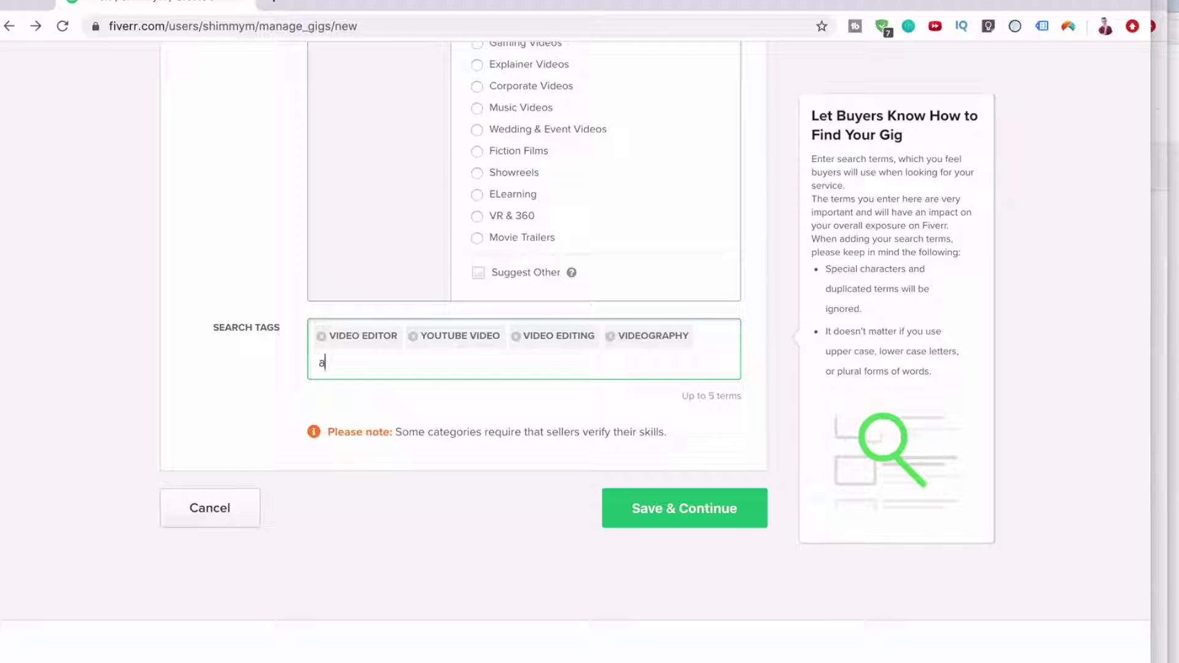
Add "premiere pro" as the last search tag, then save the overview and continue to pricing
key(BackSpace)
key(BackSpace)
text(premiere pro)
key(Return)
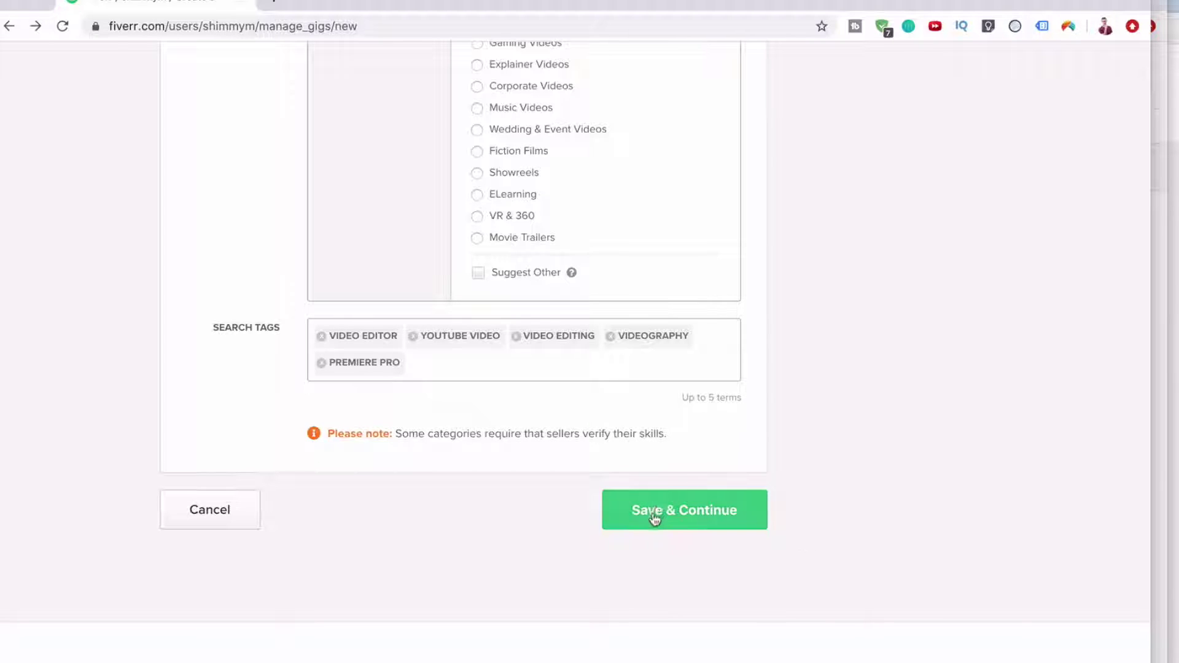
click(655, 518)
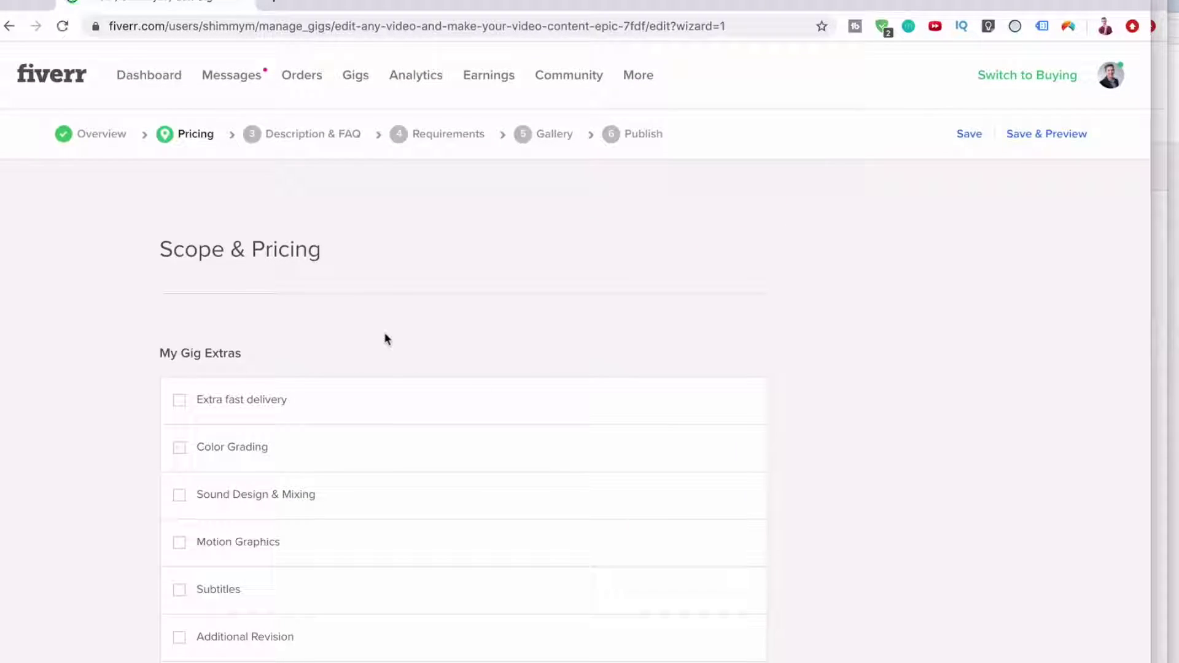
Enable all three packages for the gig's pricing and dismiss the introductory dialog
scroll(307, 277, down, 5)
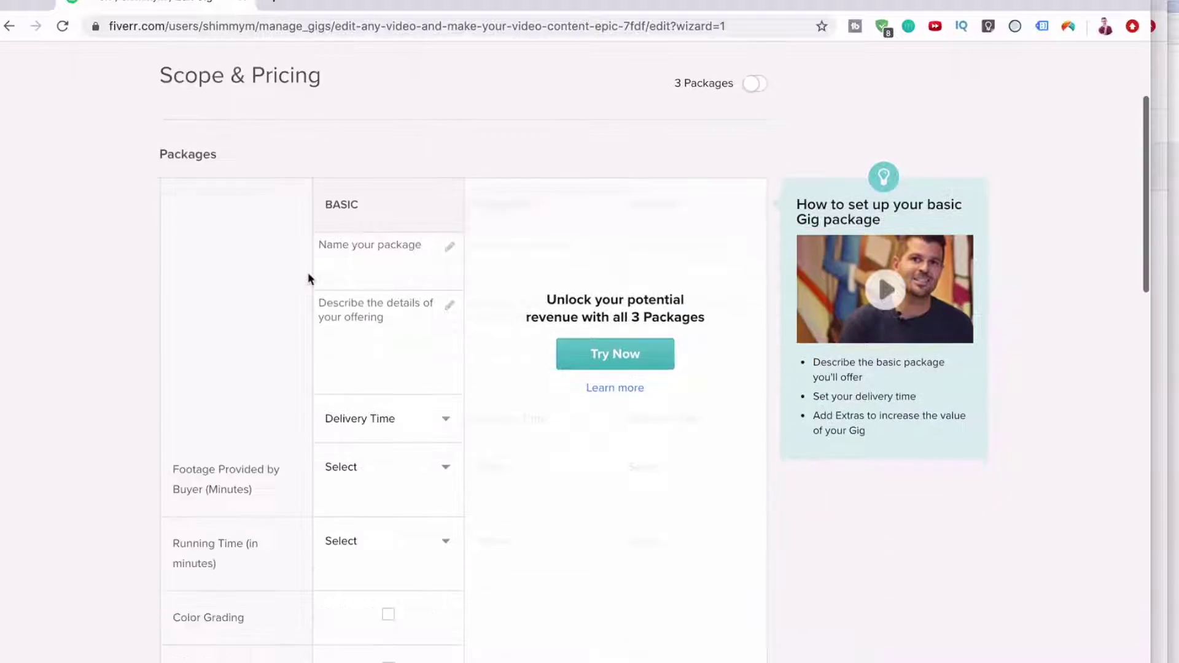
scroll(302, 288, up, 4)
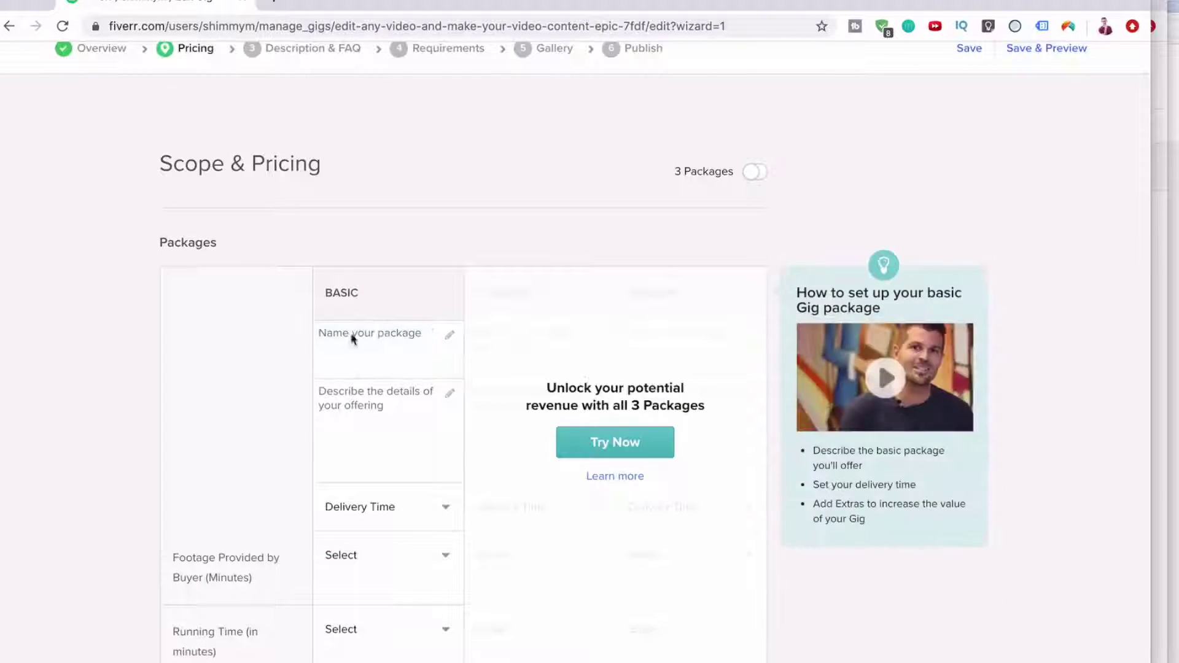
scroll(296, 265, down, 10)
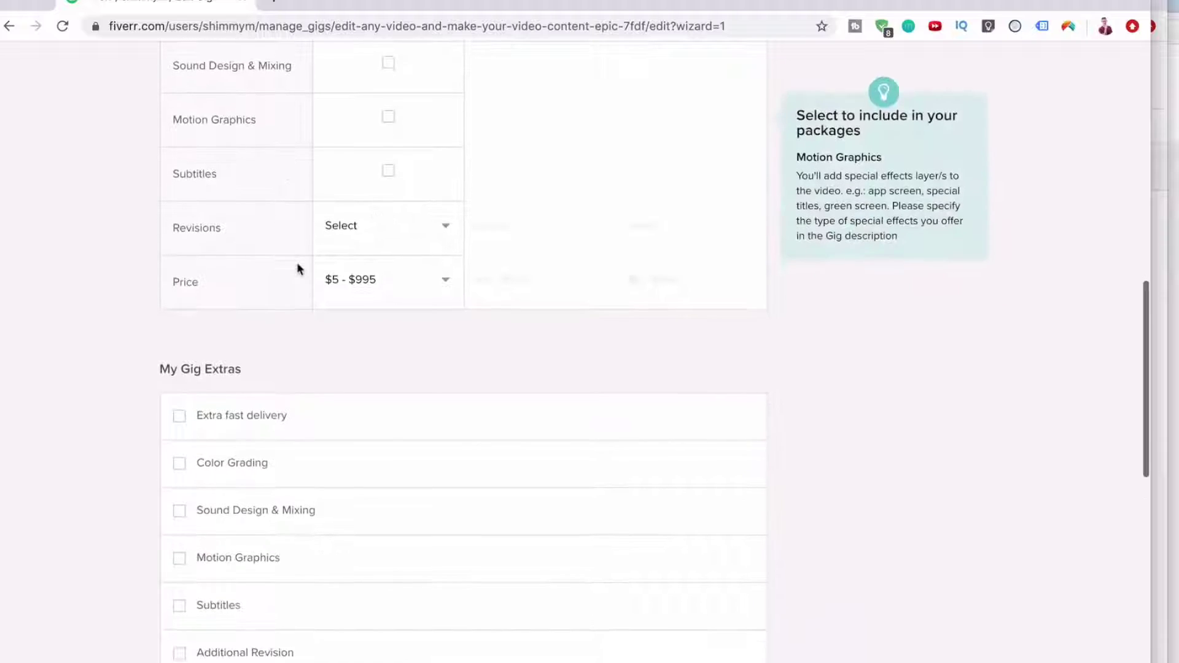
scroll(542, 200, up, 8)
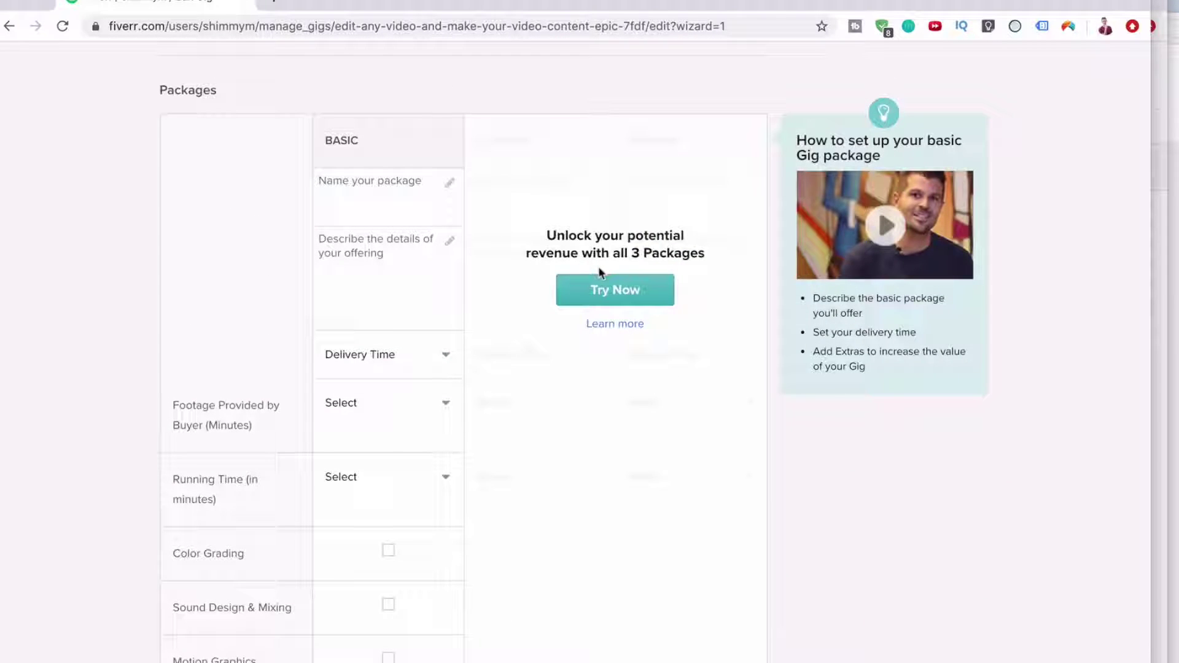
click(599, 289)
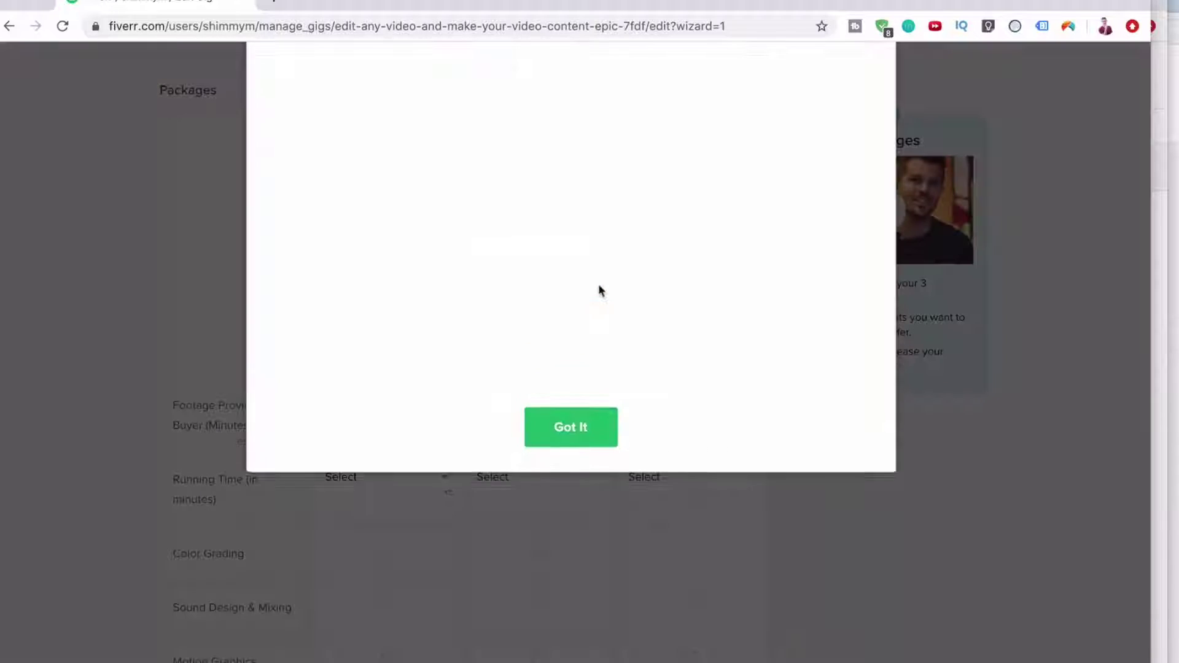
click(579, 572)
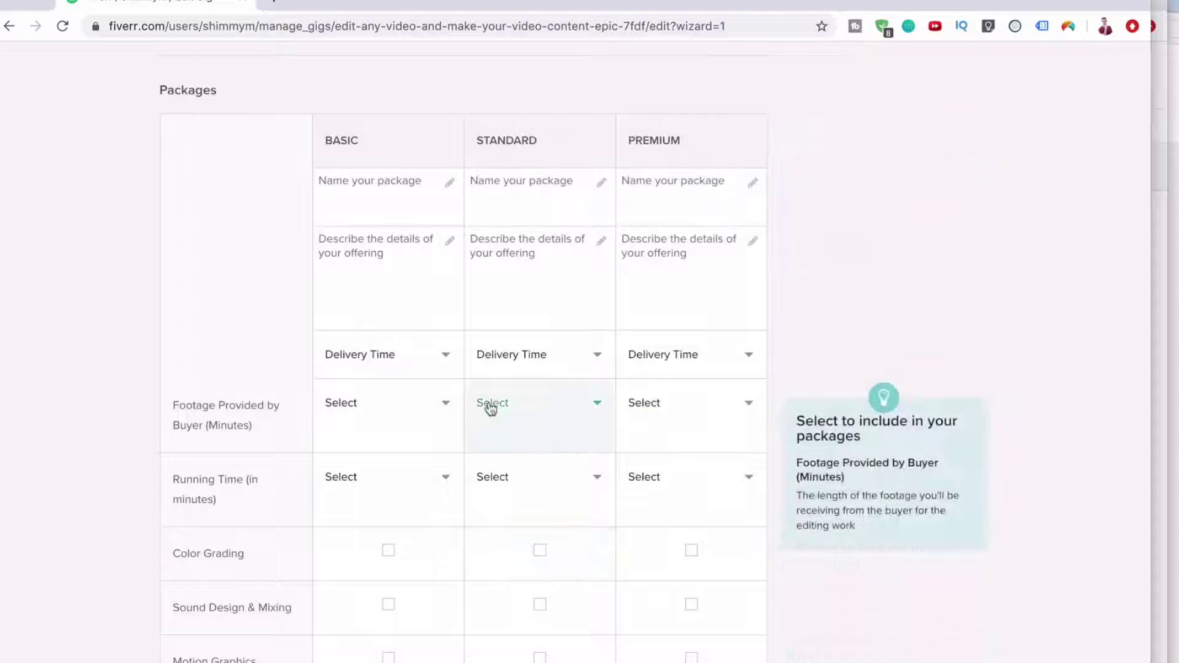
Name the Basic, Standard and Premium packages "Basic Video Editing", "Premium Video Editing" and "Ultime Video Package"
scroll(430, 337, up, 1)
click(409, 262)
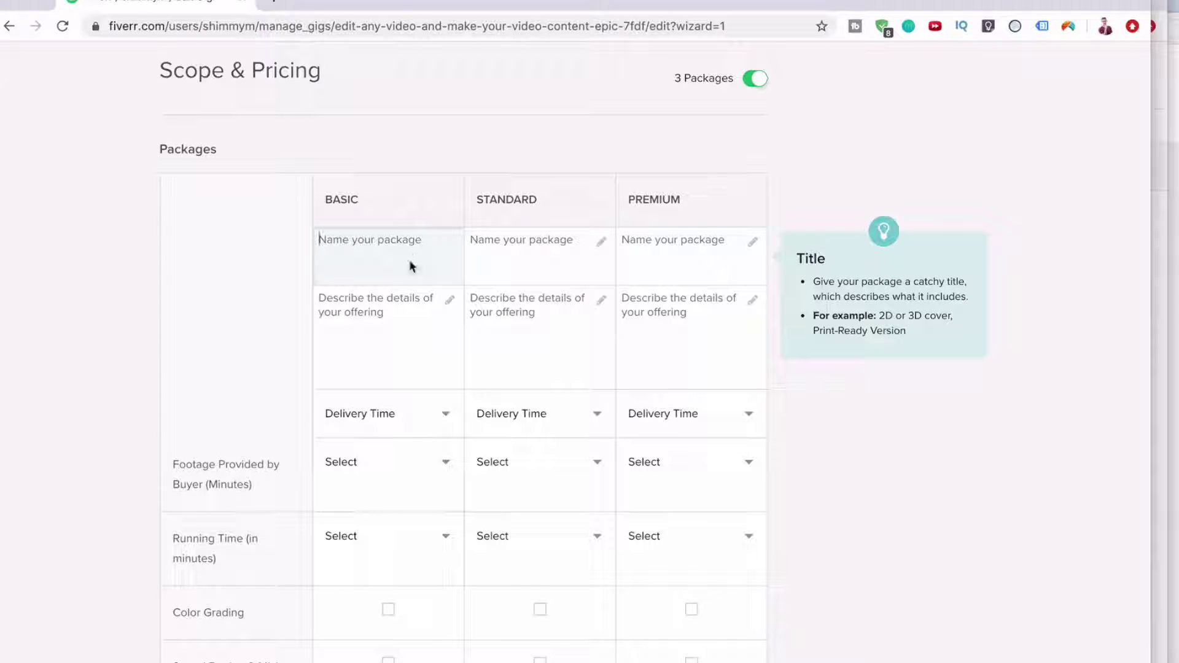
text(Basic Video Editing)
click(507, 264)
text(Pre)
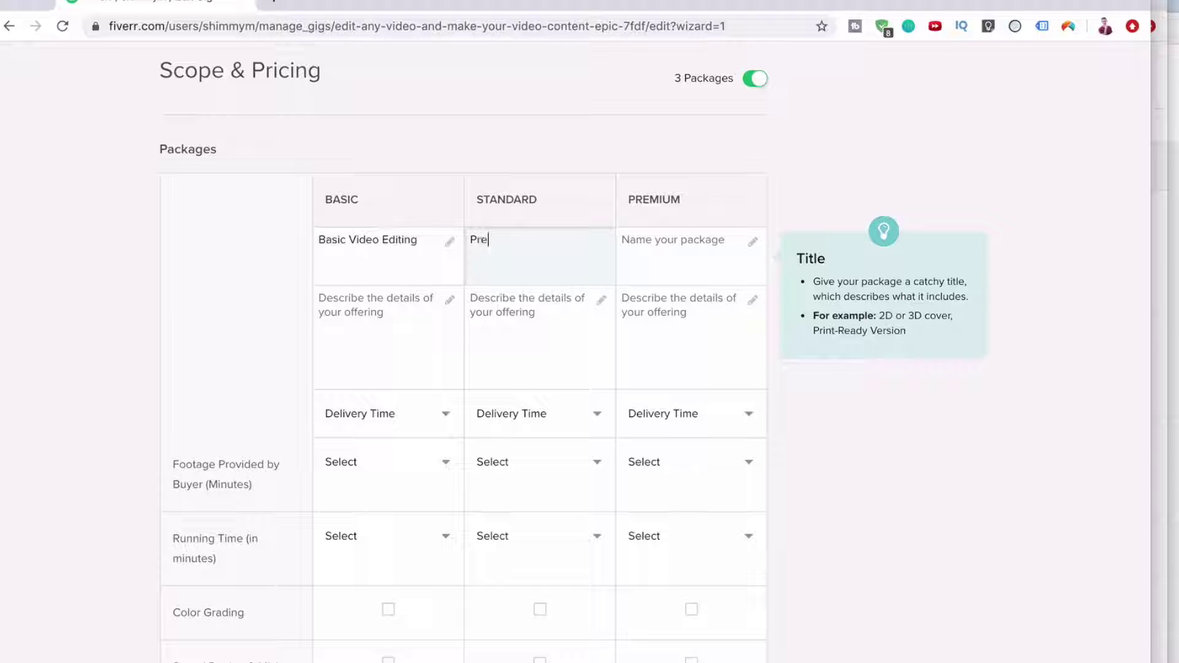
text(mium Video Editing)
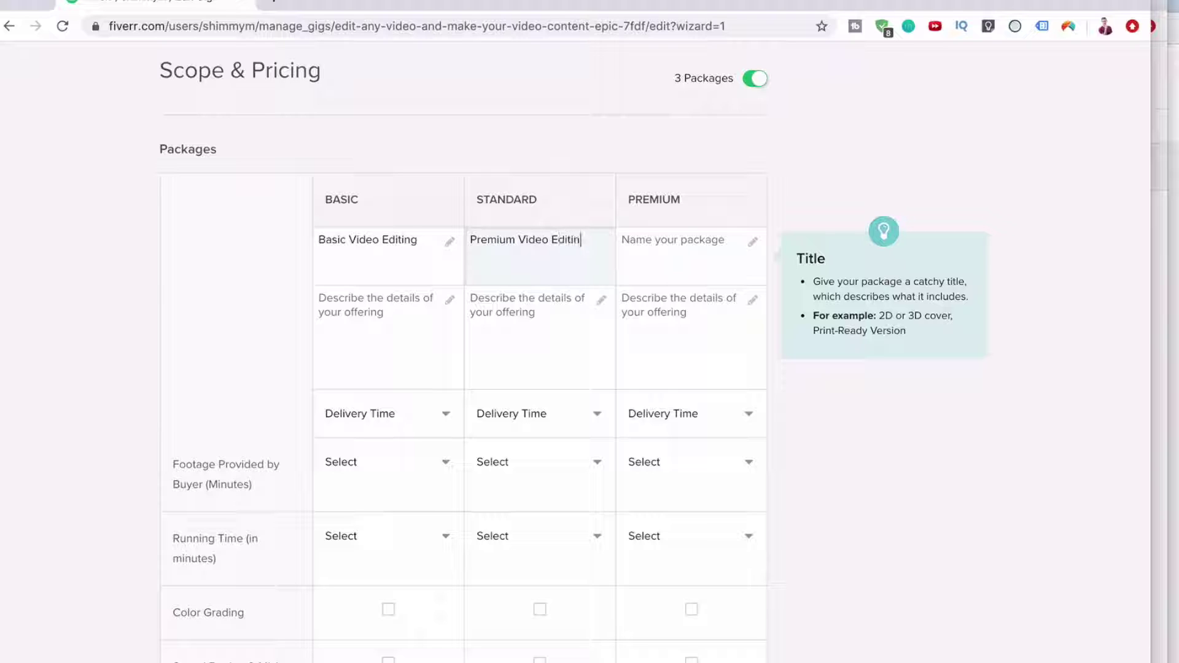
click(619, 275)
text(Ultime )
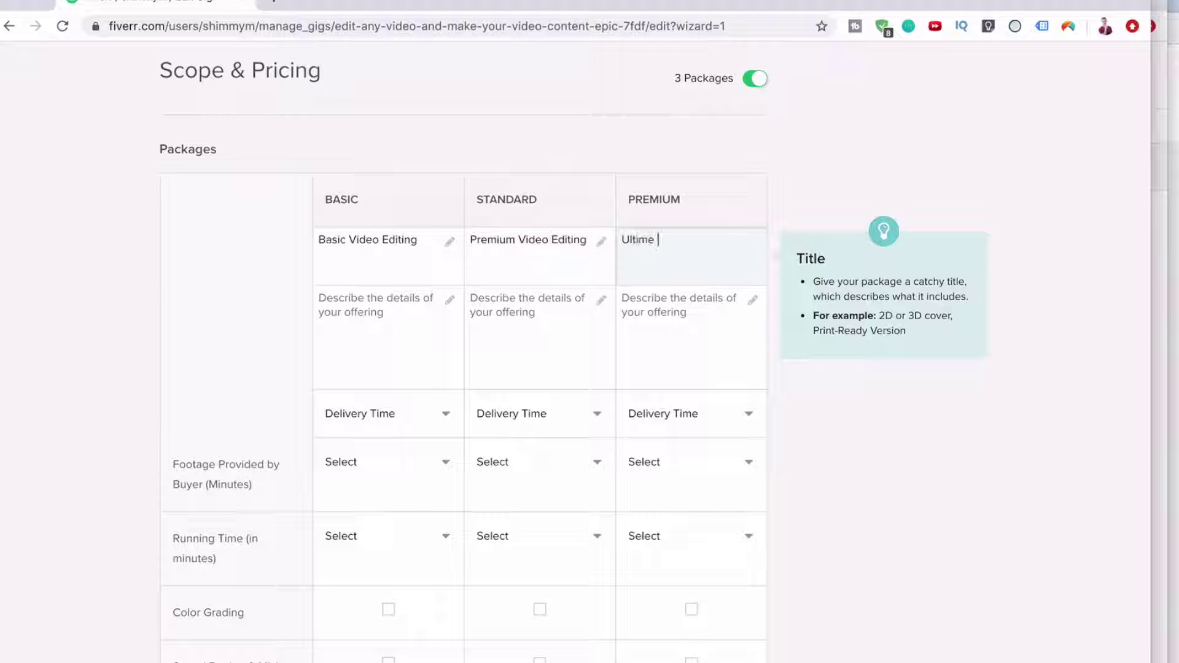
text(Video Package)
Describe the Basic package as "Edit up to 30 seconds of video" and the Standard package as "Edit up to 1 minute of video"
click(330, 319)
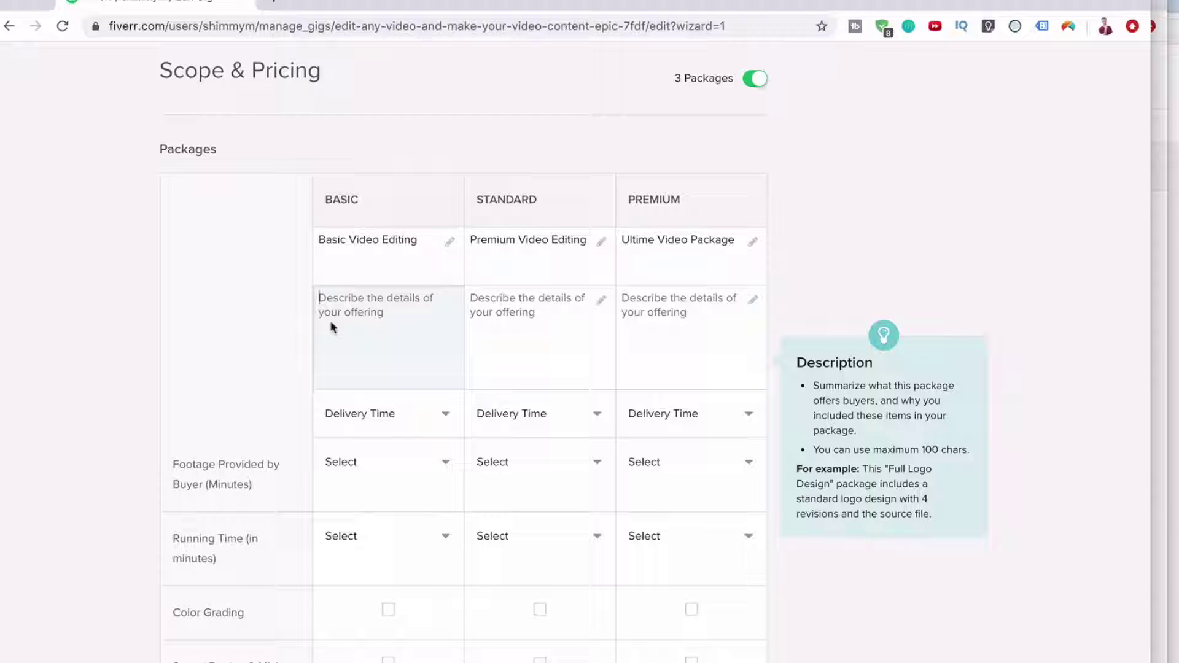
text(Edit up t)
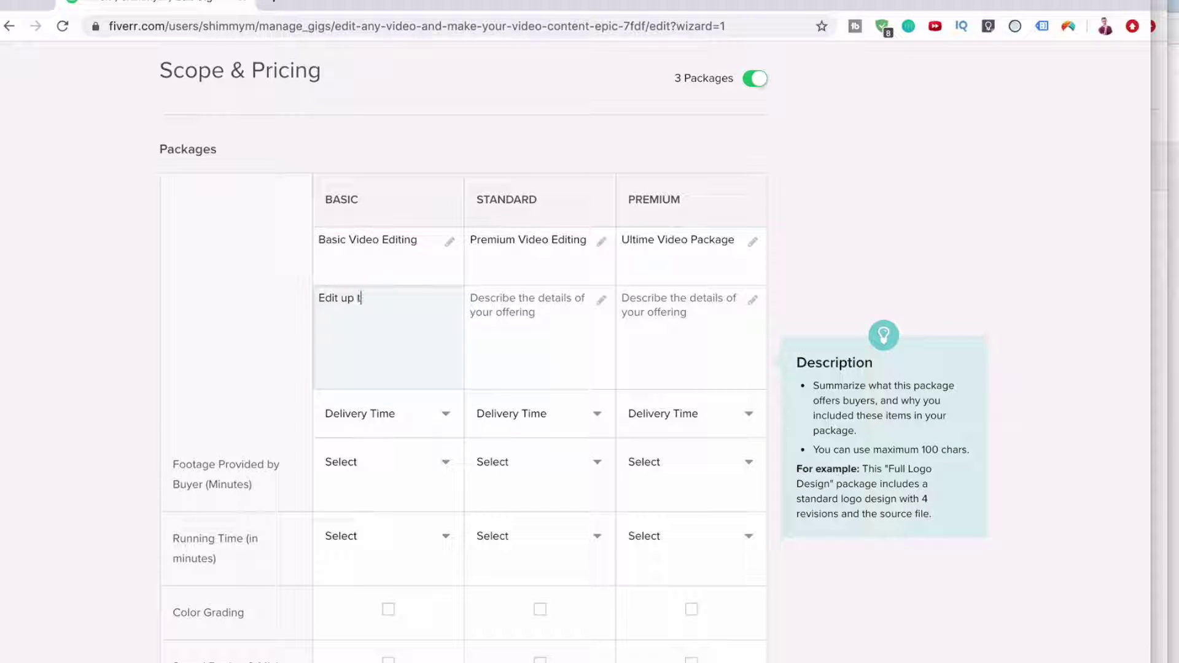
text(o 30 seconds of video)
click(516, 321)
text(Edi)
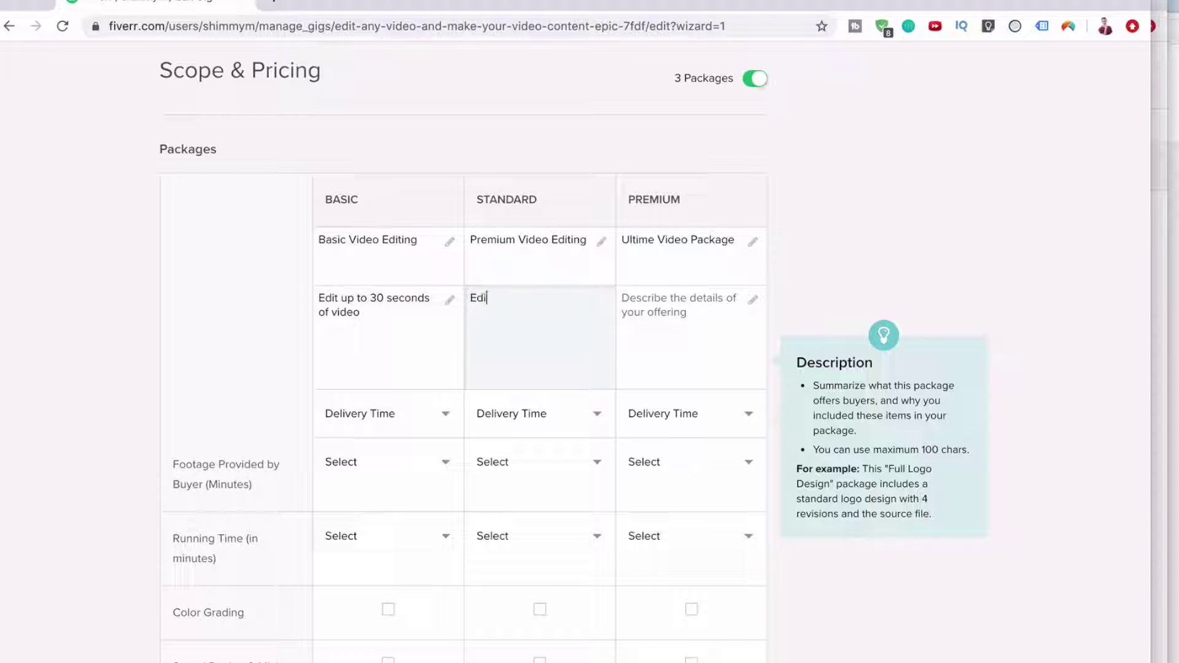
text(t upto 1 minute)
key(BackSpace)
key(BackSpace)
text(te of video)
click(504, 301)
Describe the Premium package as "Edit up to 3 minutes of video"
click(640, 313)
text(Edit up to)
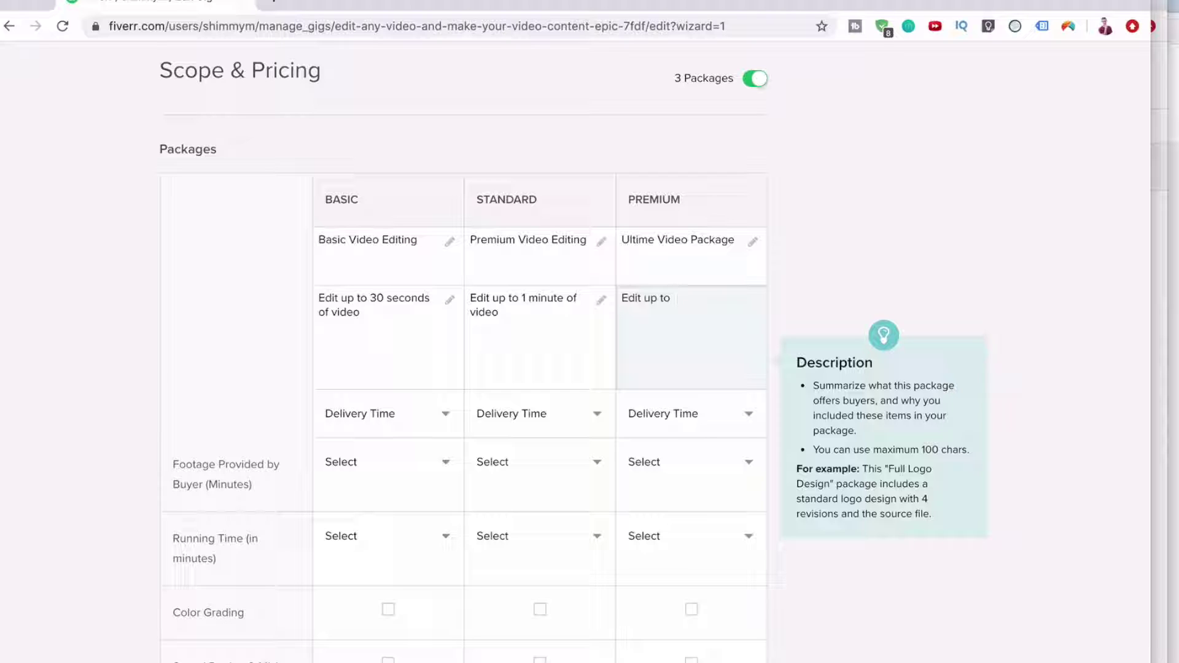
text( 3 M)
text(onutes)
key(BackSpace)
key(BackSpace)
text(es of video)
click(429, 321)
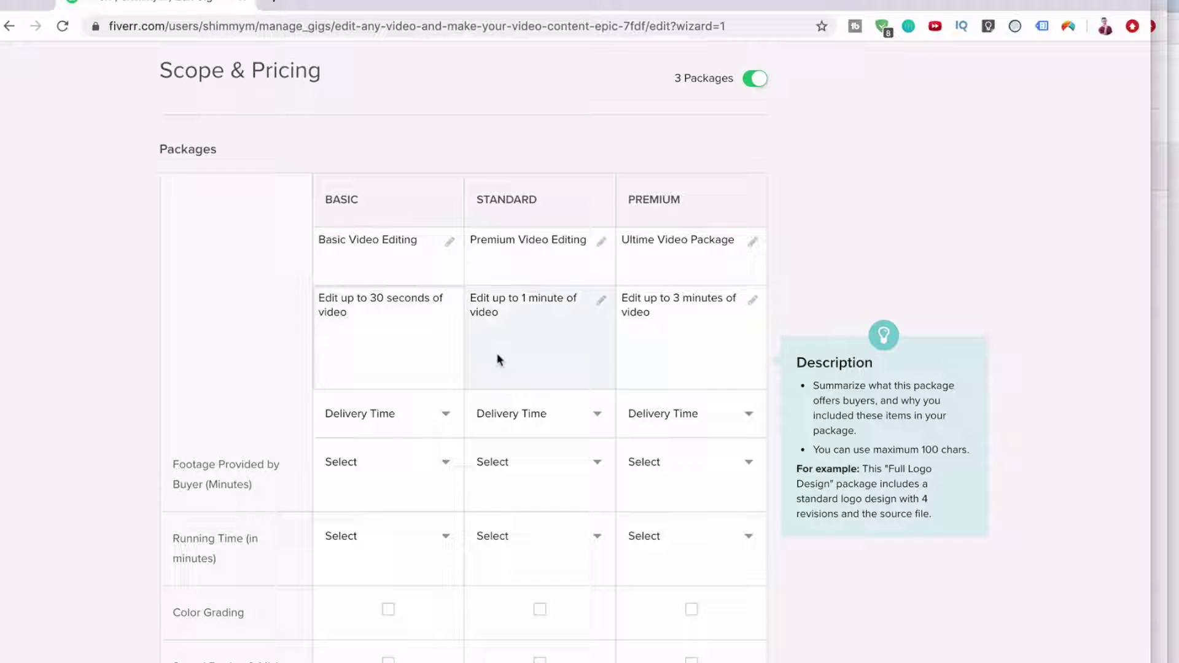
key(Return)
key(Return)
Set the delivery times to 1 day for Basic, 2 days for Standard and 3 days for Premium
scroll(498, 360, down, 1)
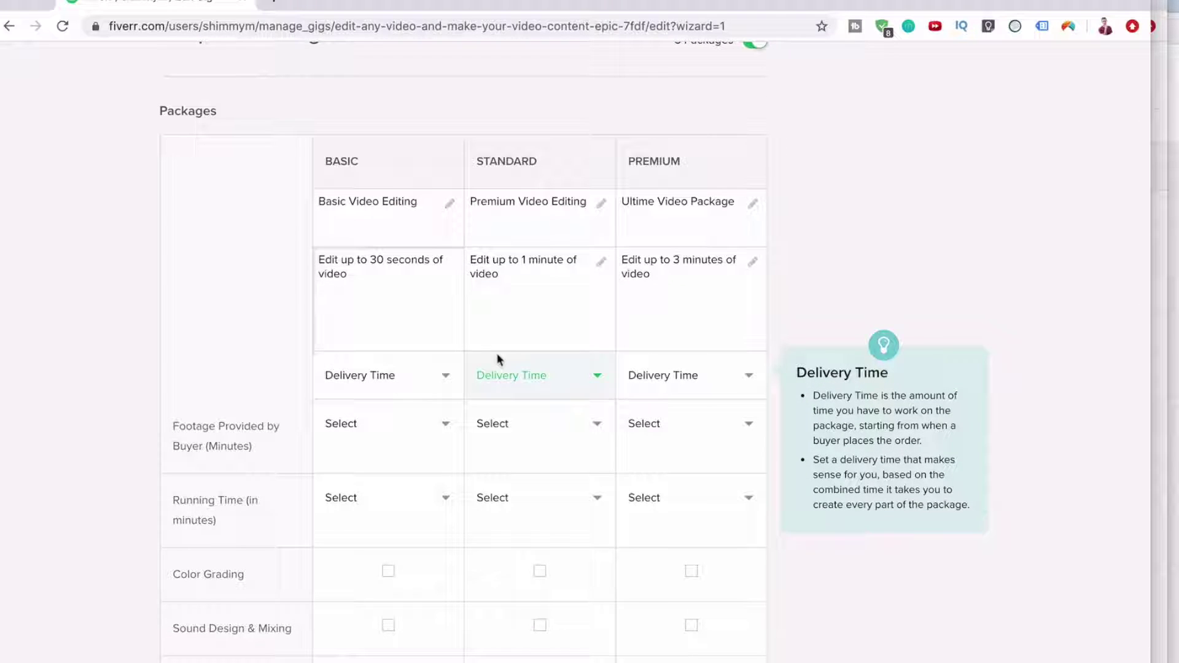
scroll(498, 360, down, 1)
click(433, 339)
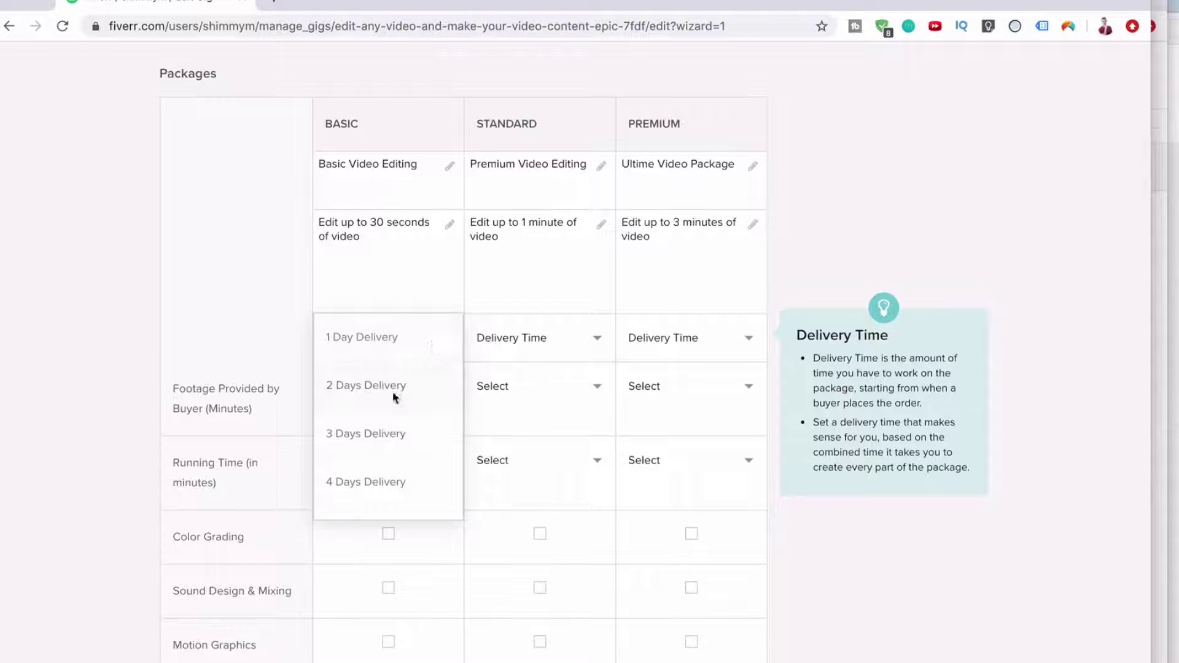
click(399, 361)
click(498, 360)
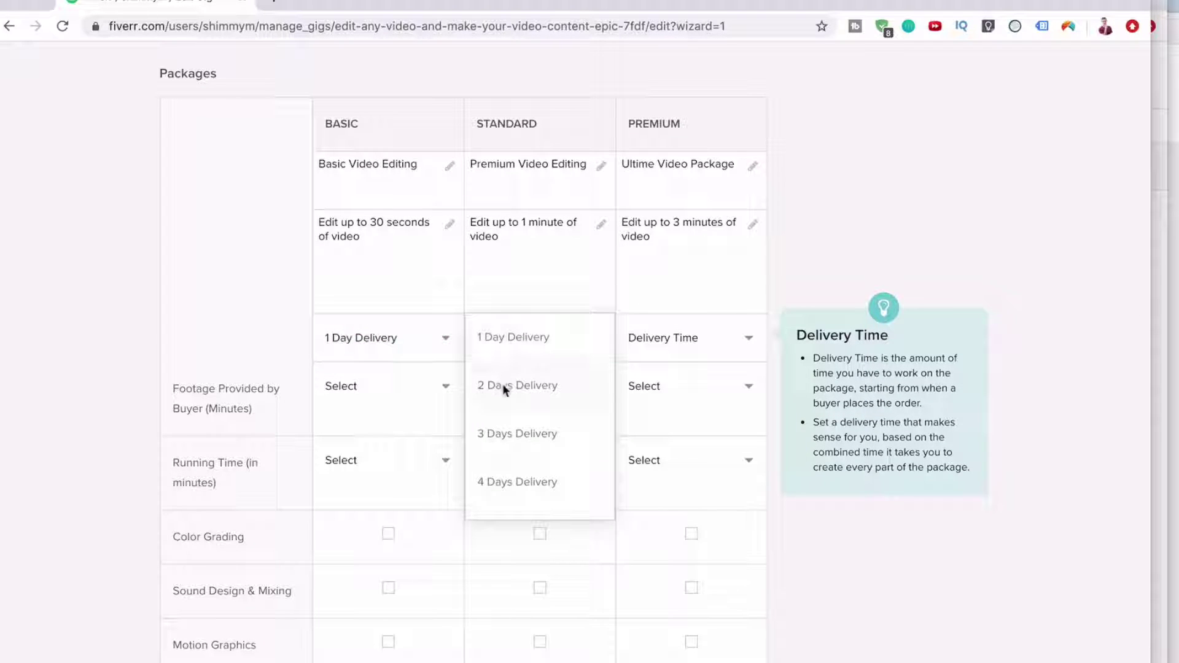
click(503, 385)
click(647, 358)
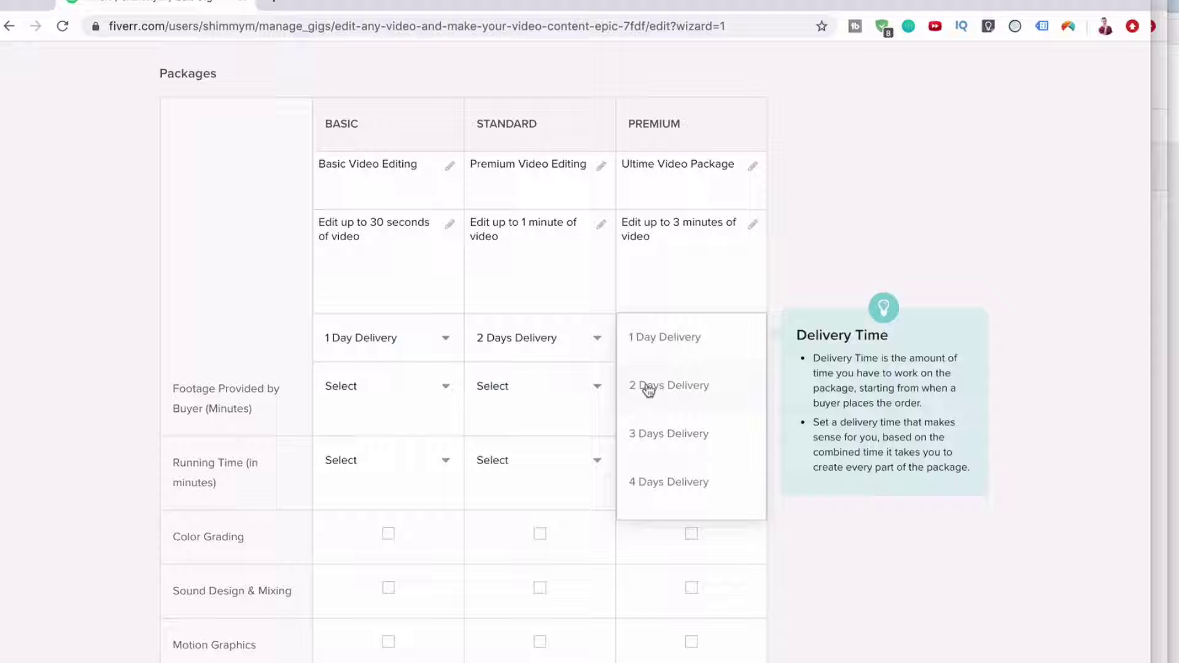
click(645, 421)
Look through the available minute options for footage provided by the buyer in the Basic package
scroll(500, 503, down, 1)
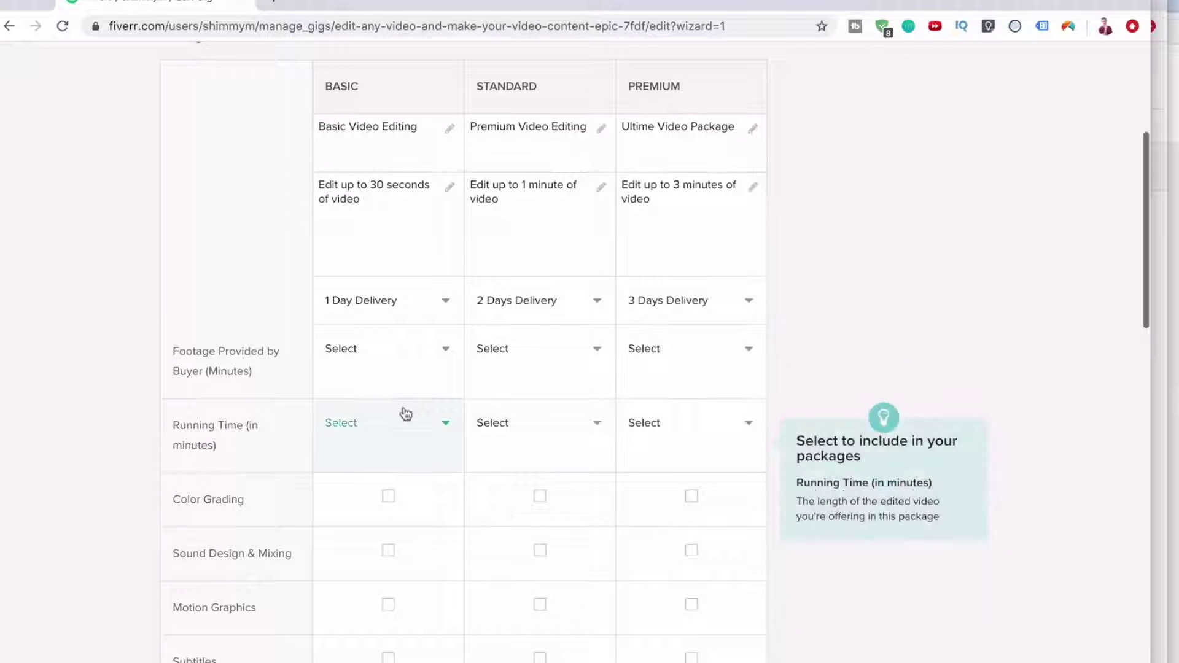
click(404, 374)
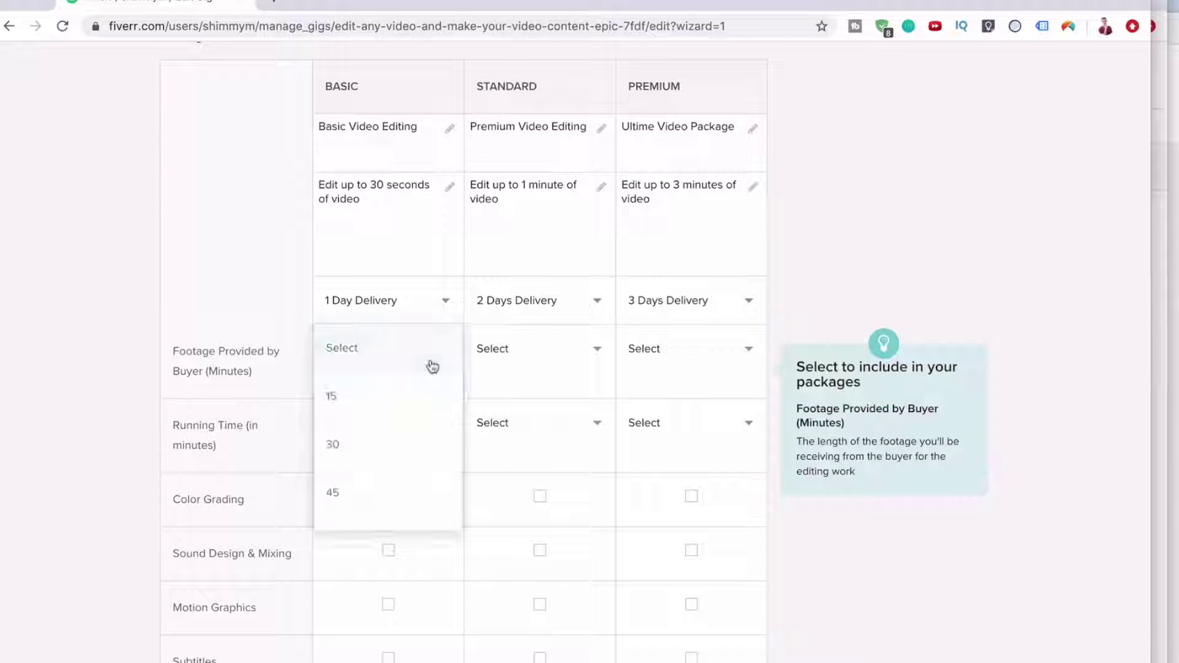
scroll(372, 444, down, 1)
scroll(374, 443, up, 1)
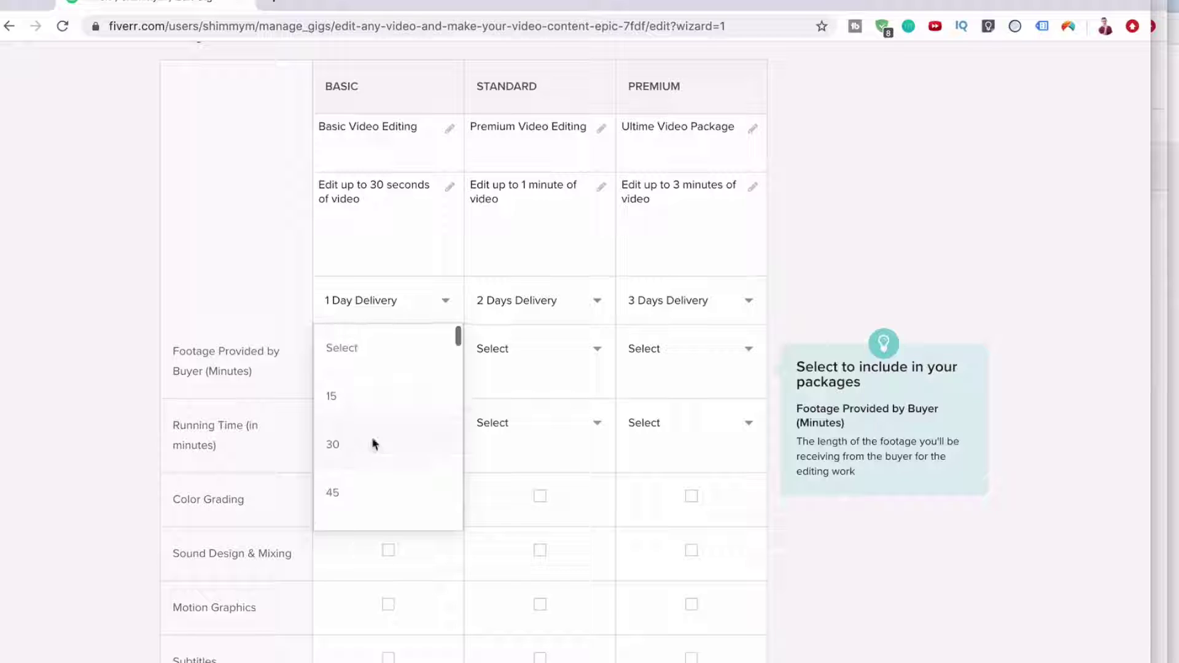
scroll(387, 385, down, 3)
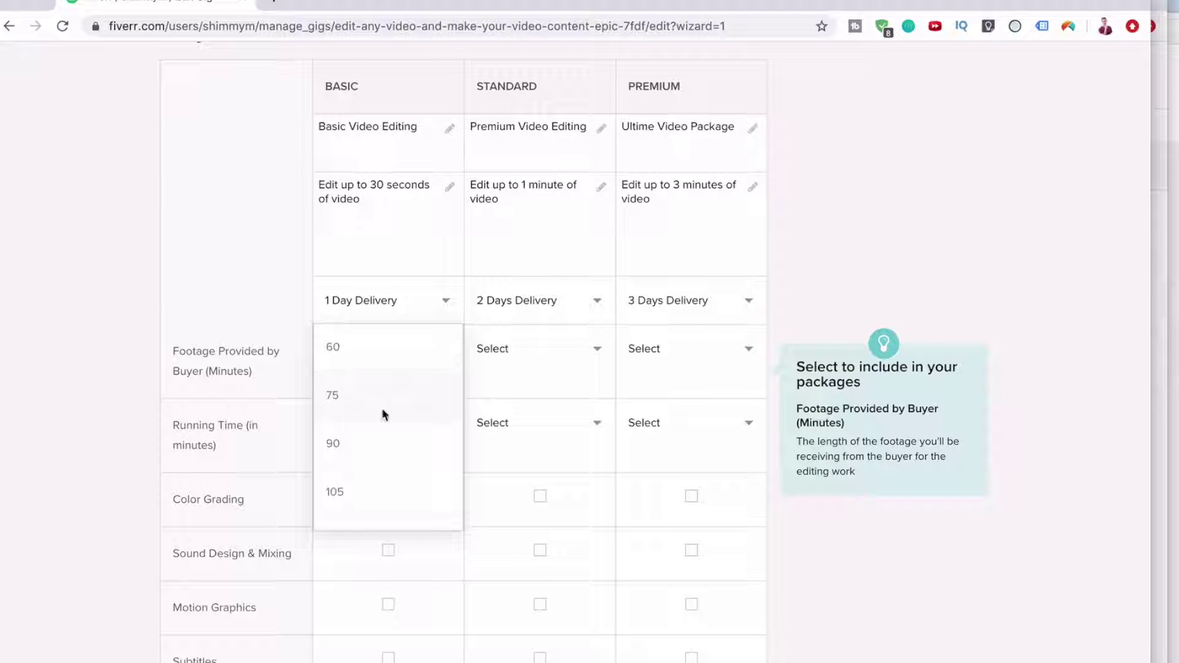
scroll(384, 414, down, 20)
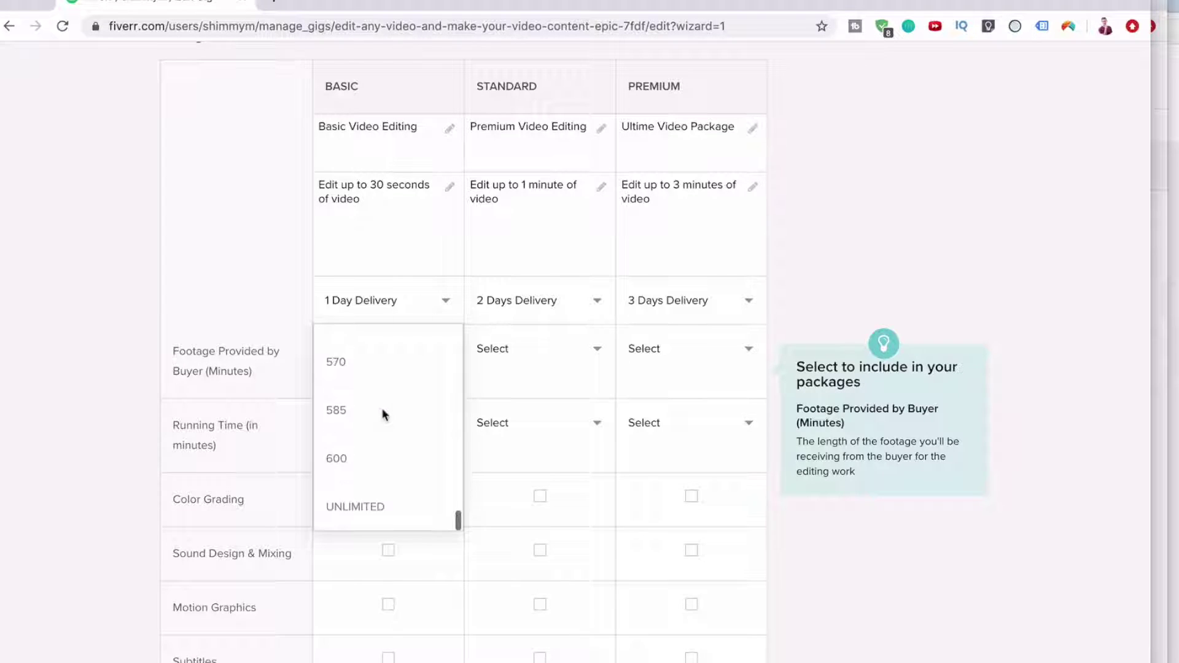
scroll(383, 414, down, 1)
click(229, 276)
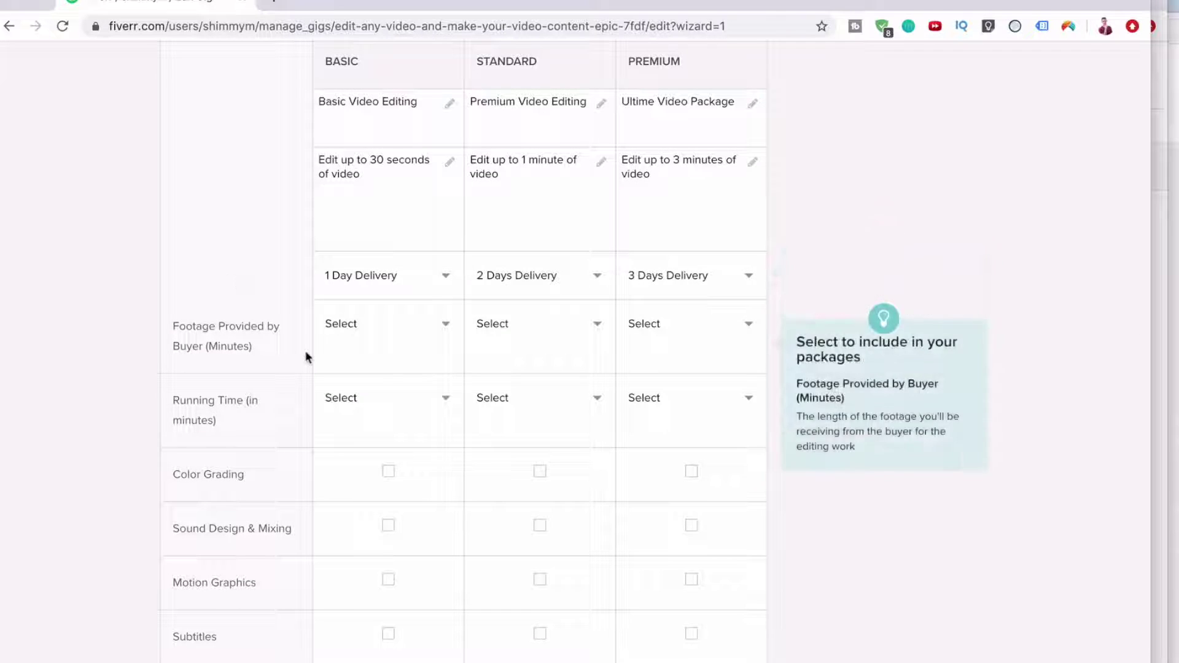
scroll(305, 353, up, 2)
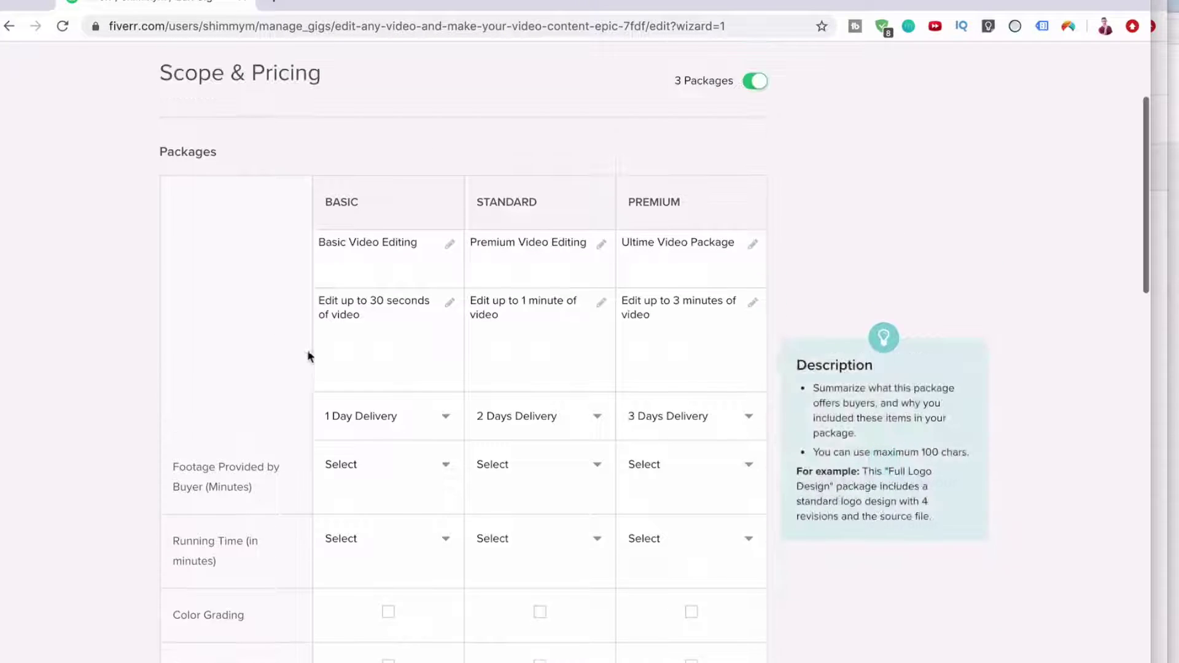
click(359, 467)
scroll(358, 503, up, 10)
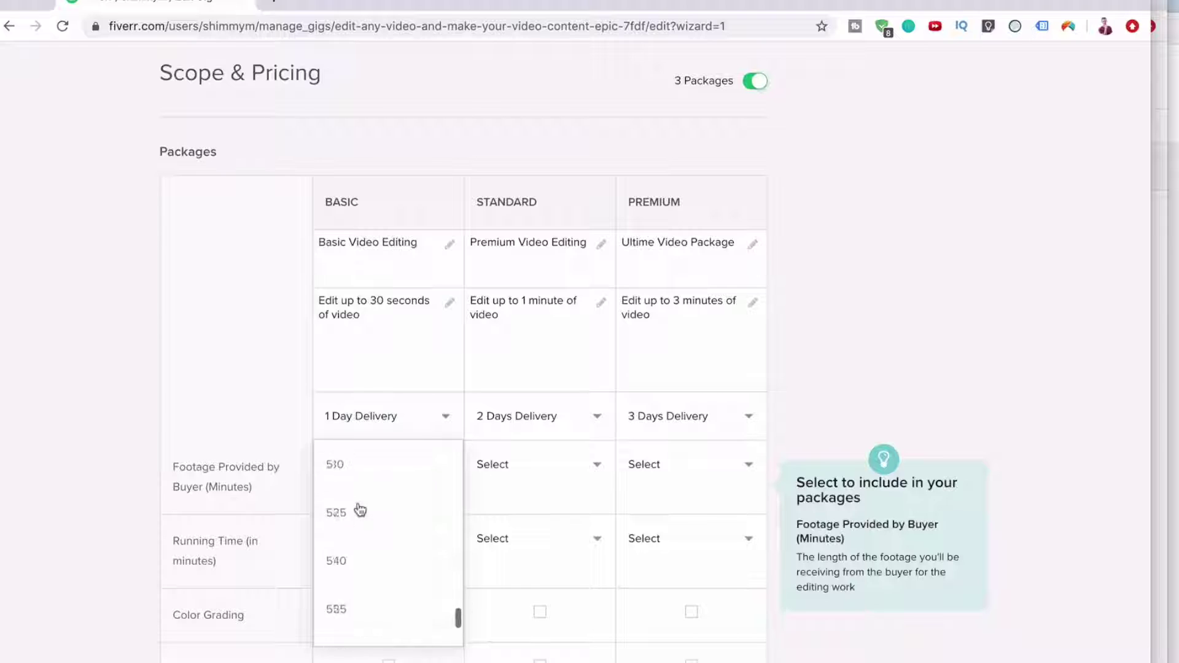
scroll(241, 509, down, 4)
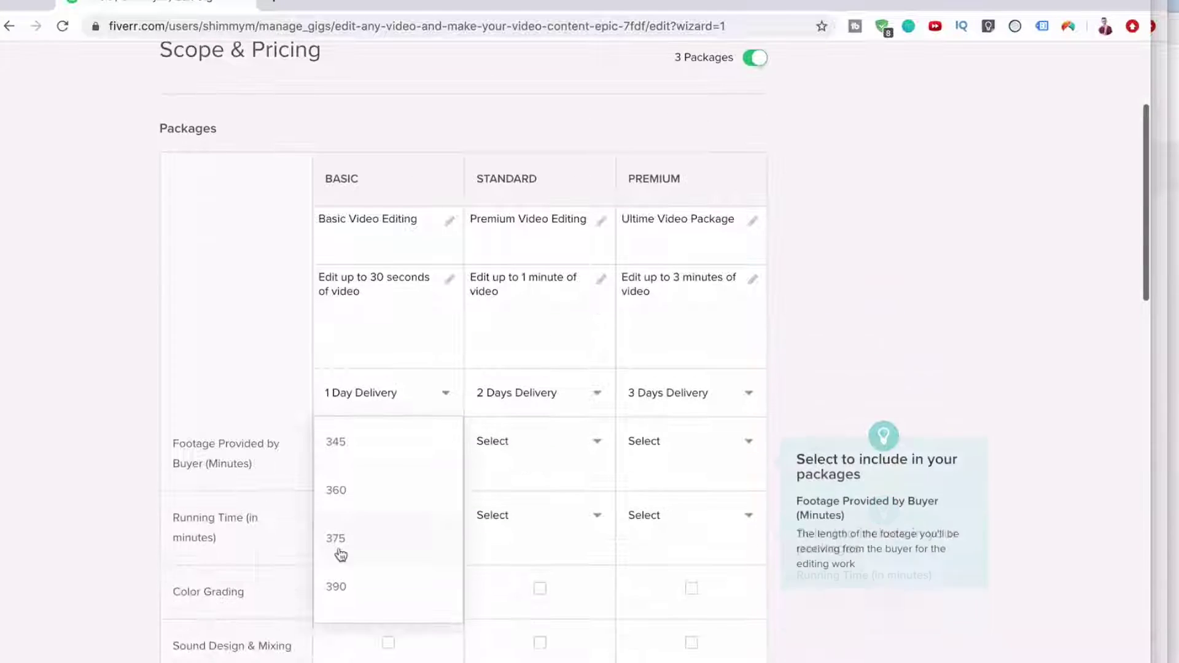
scroll(343, 553, up, 10)
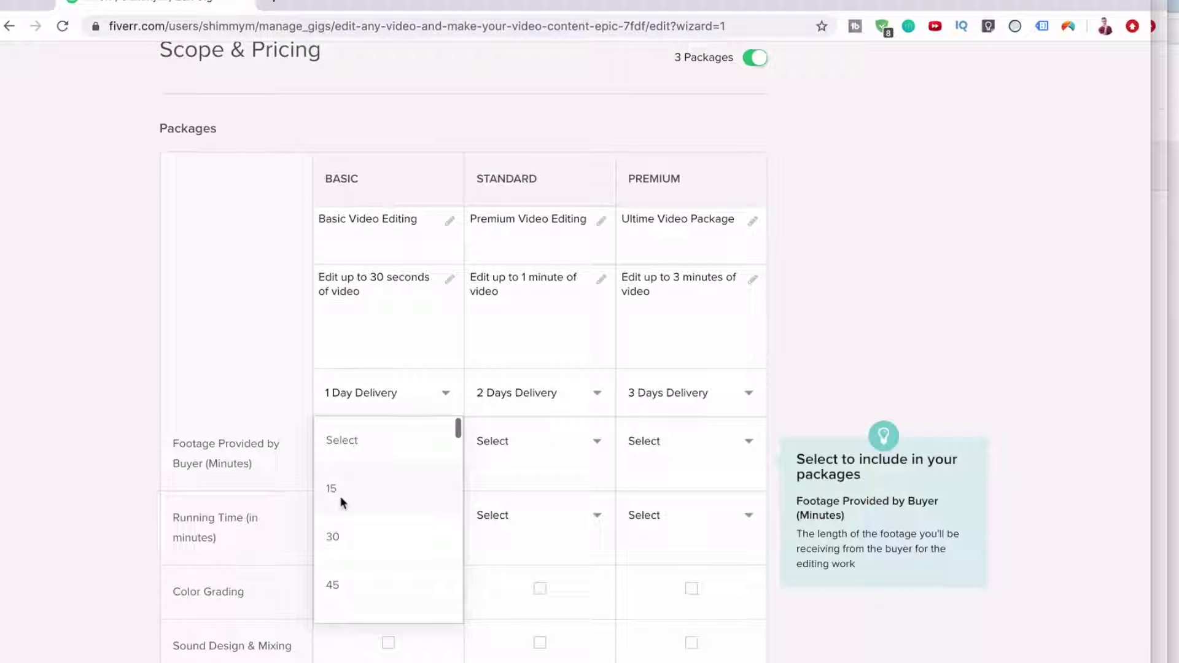
click(390, 453)
Set the running time to 1 minute for the Standard package and 3 minutes for Premium
scroll(393, 453, down, 2)
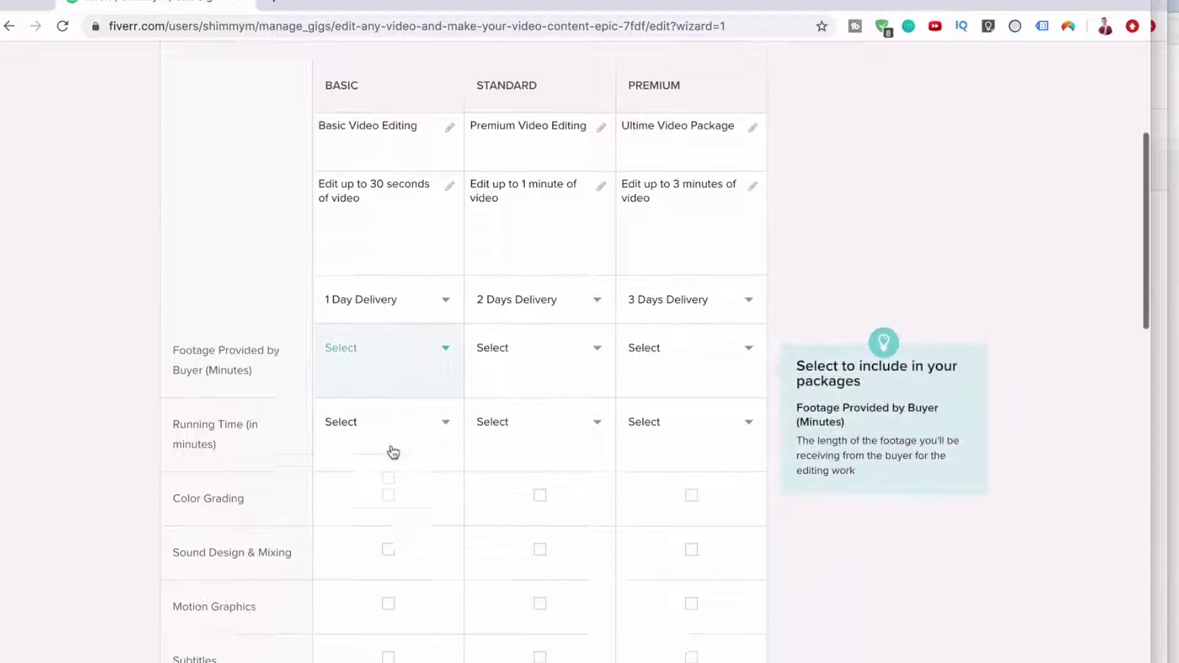
scroll(394, 452, down, 1)
click(389, 403)
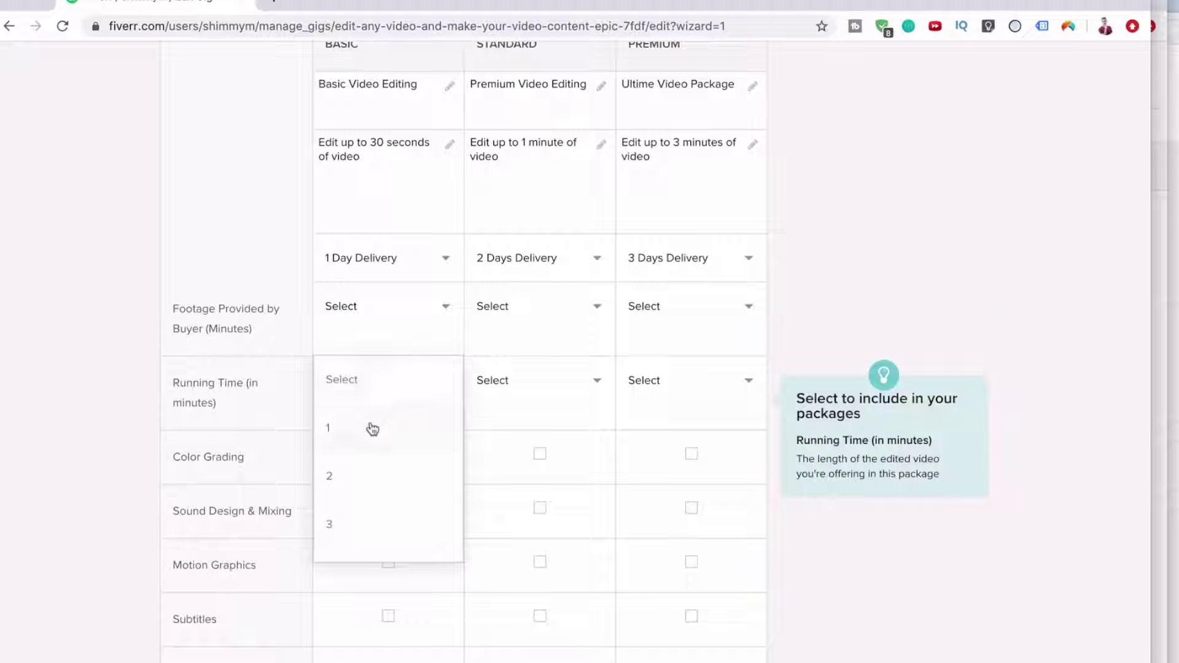
click(493, 408)
click(508, 400)
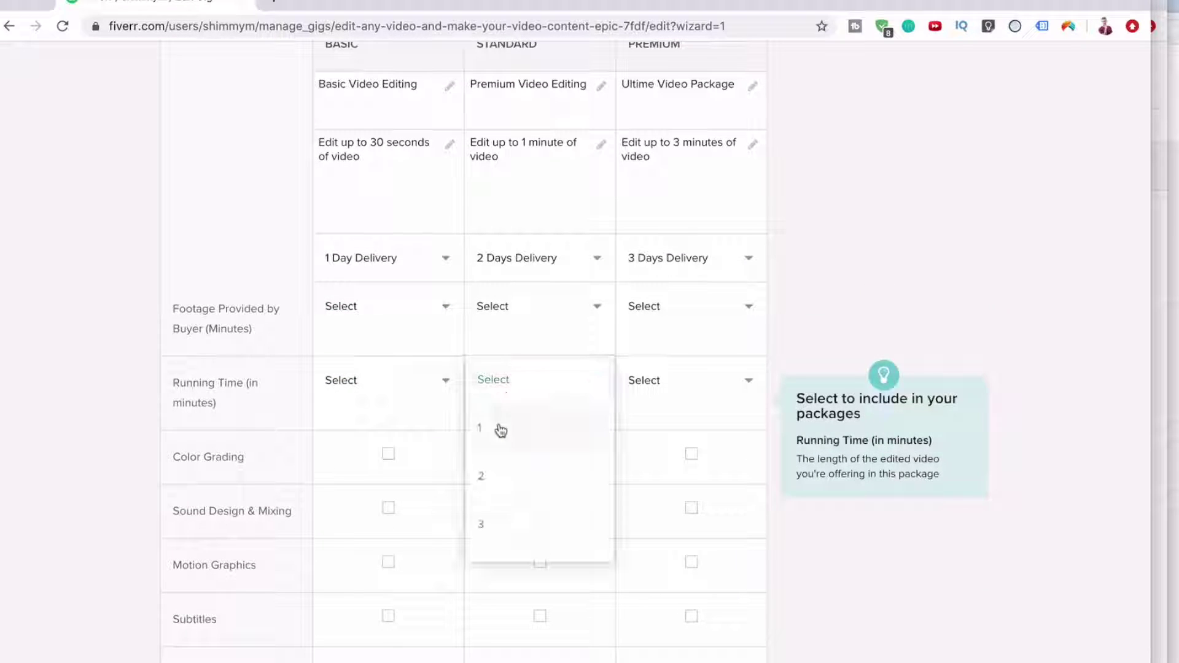
click(499, 430)
click(639, 400)
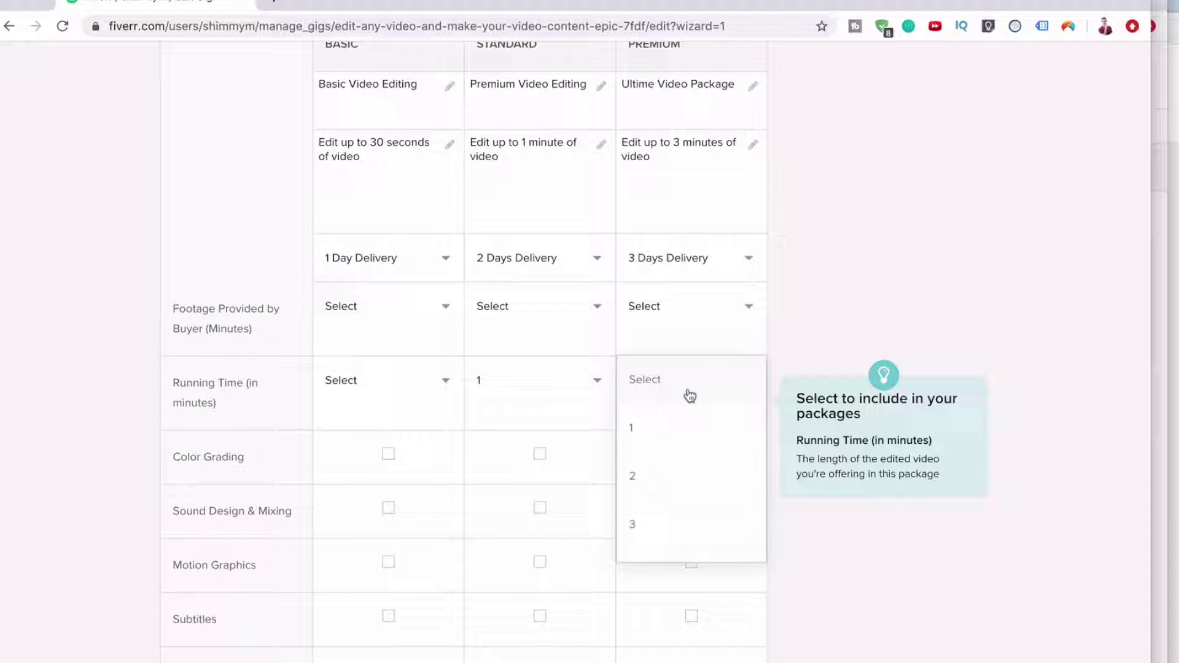
click(642, 519)
Include Color Grading in the Standard and Premium packages, plus Sound Design & Mixing and Subtitles in Premium only
scroll(468, 504, down, 1)
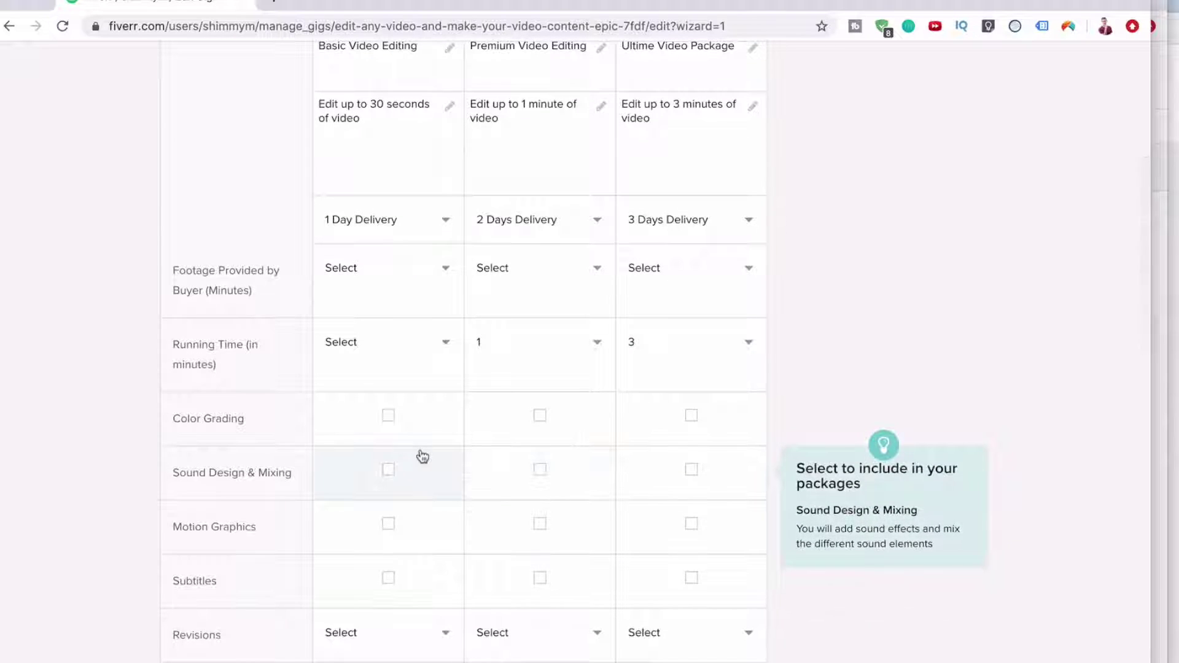
click(540, 416)
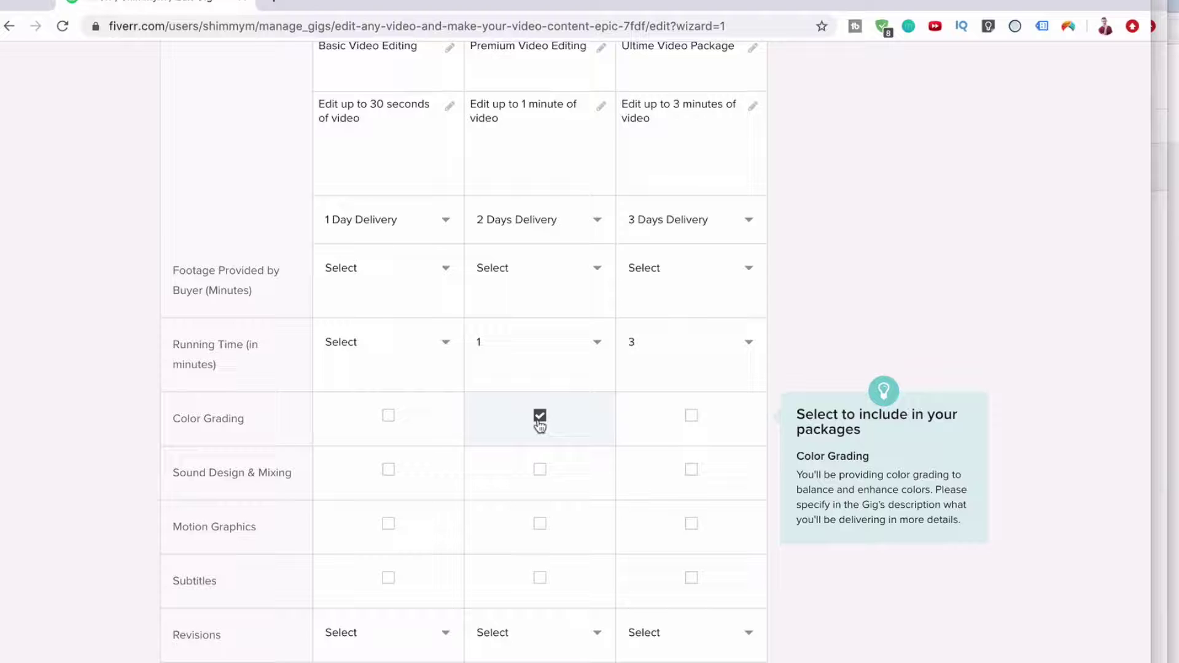
click(690, 417)
scroll(690, 427, down, 1)
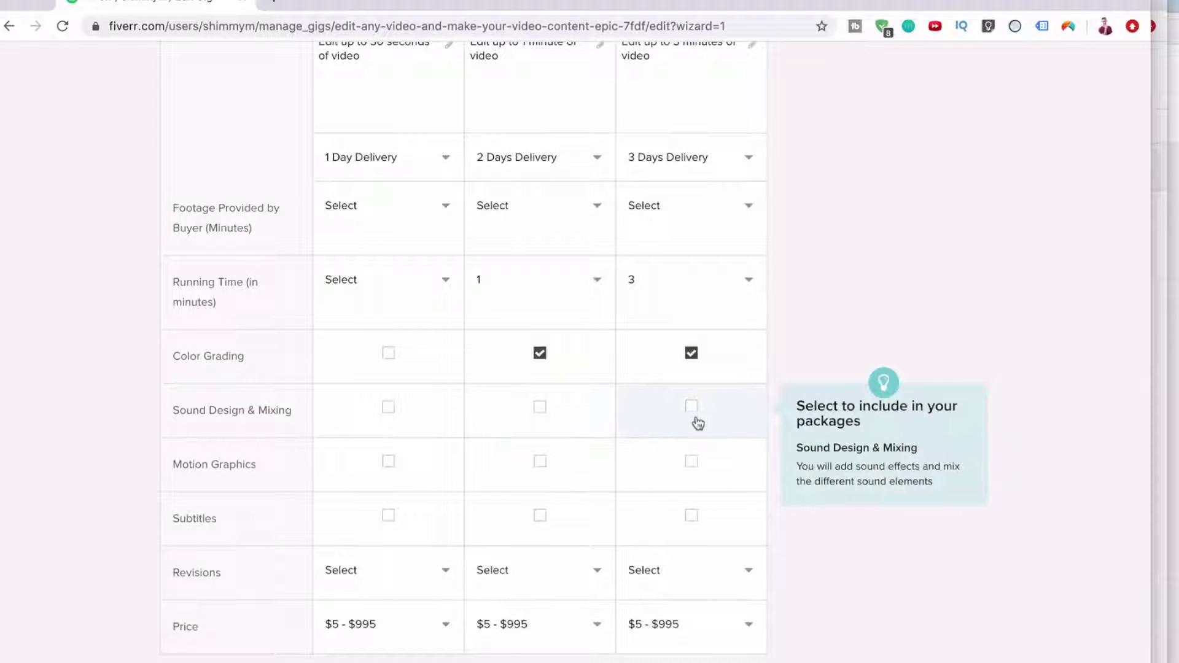
click(696, 420)
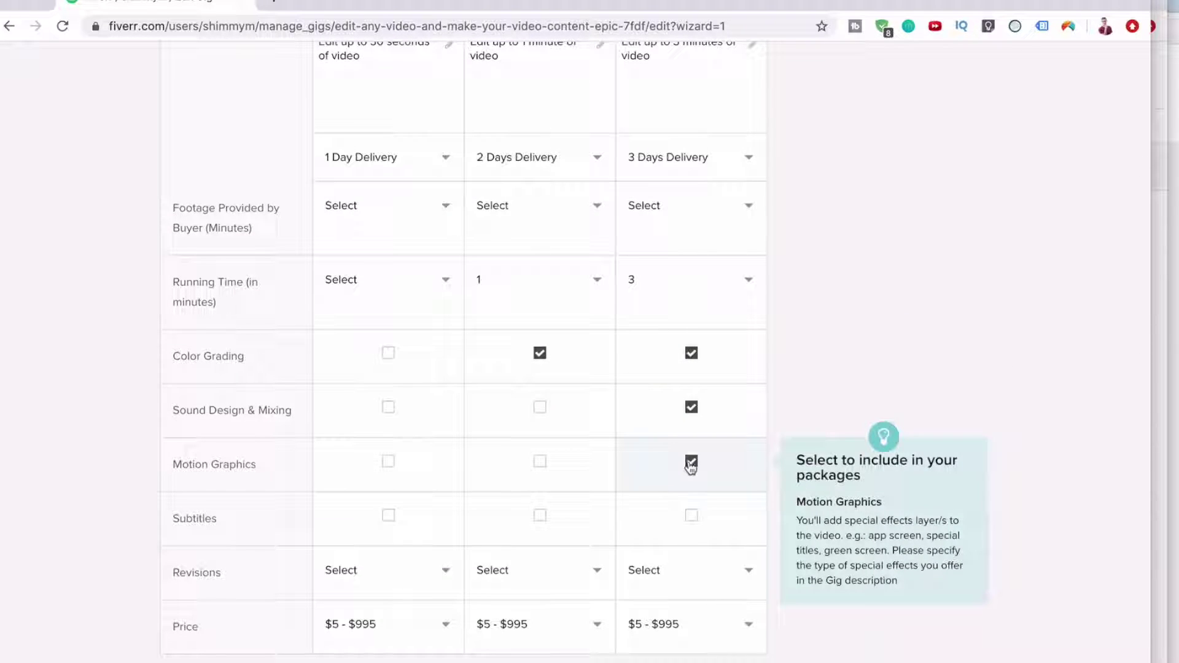
click(697, 520)
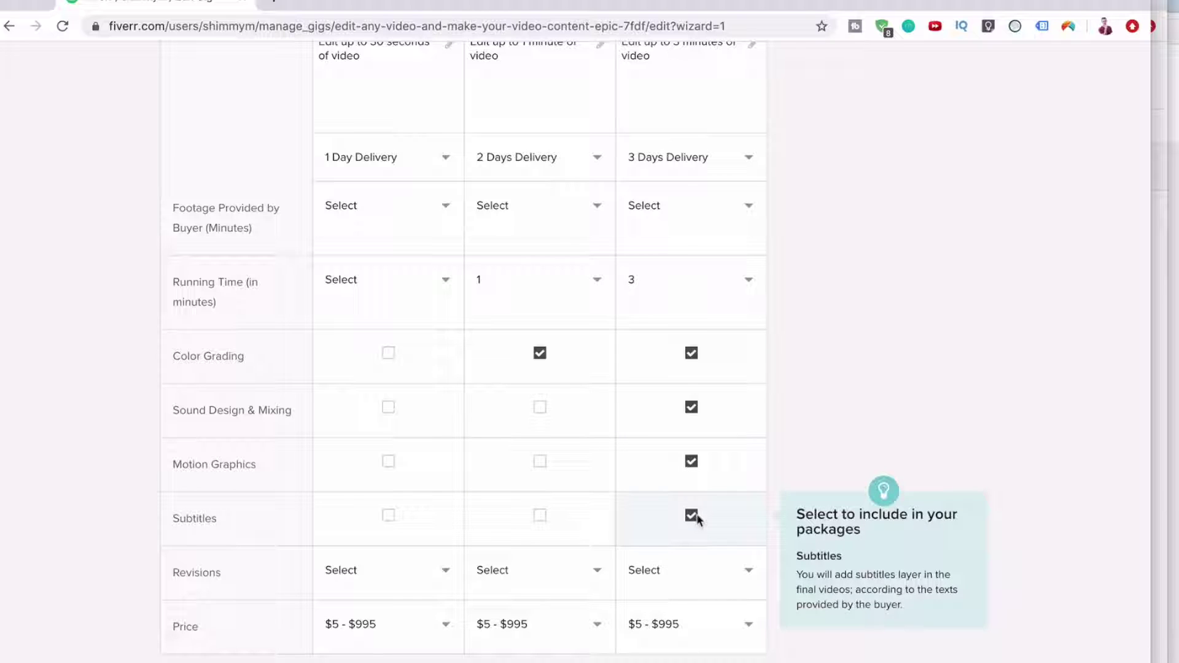
click(691, 461)
Set the number of revisions to 0 for Basic, 0 for Standard and 1 for Premium
scroll(522, 633, down, 2)
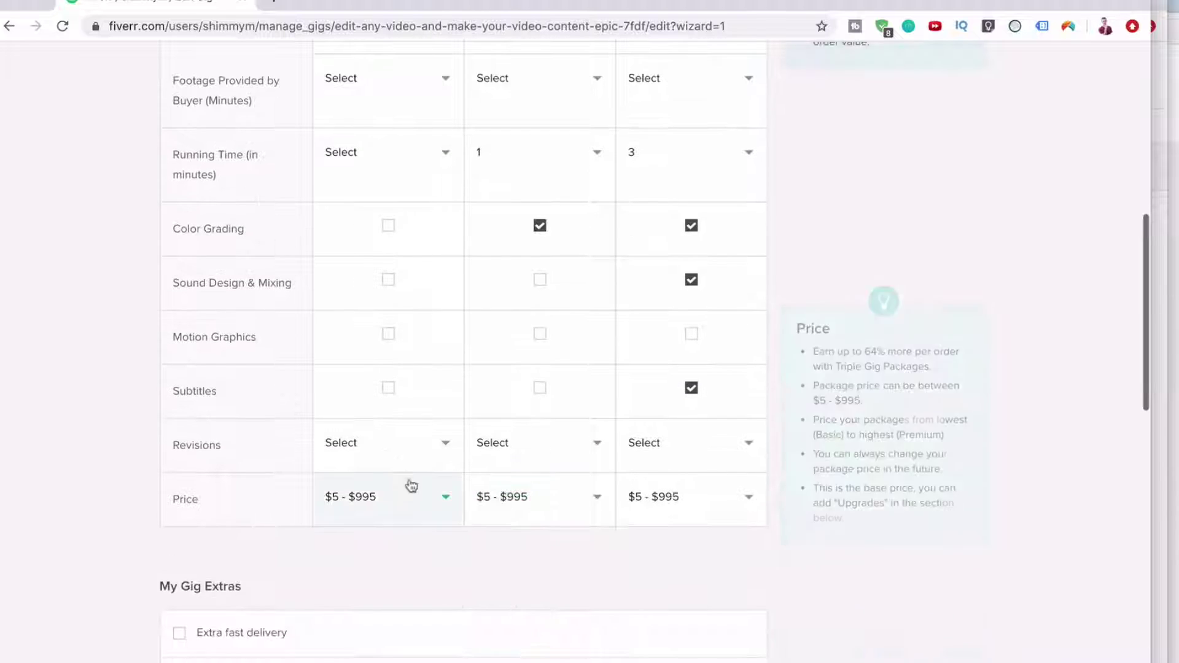
click(392, 455)
click(389, 492)
click(527, 453)
click(524, 510)
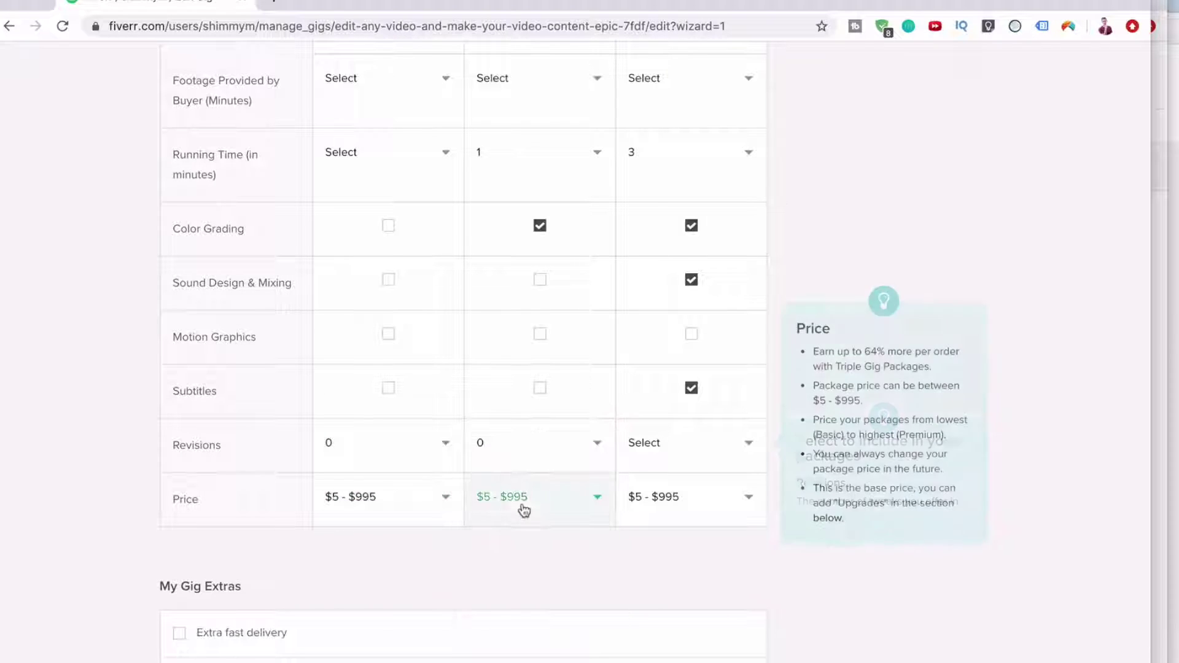
click(671, 442)
click(641, 536)
Price the Basic package at $25 and the Standard package at $70
scroll(642, 537, up, 4)
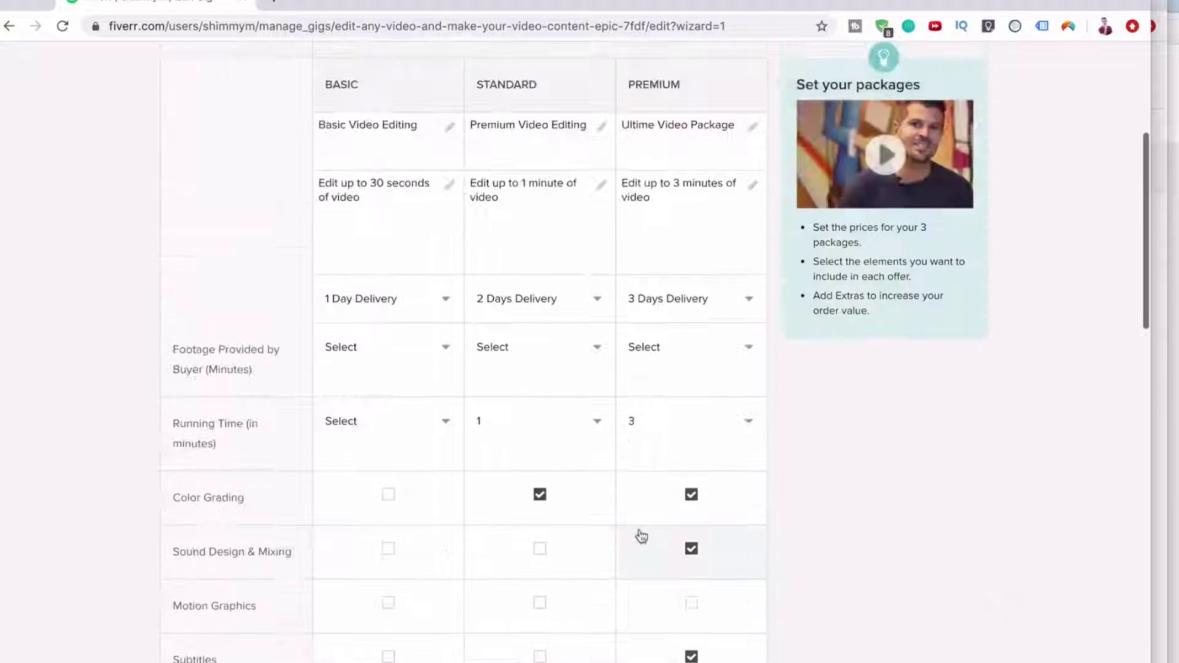
scroll(642, 537, down, 5)
click(371, 396)
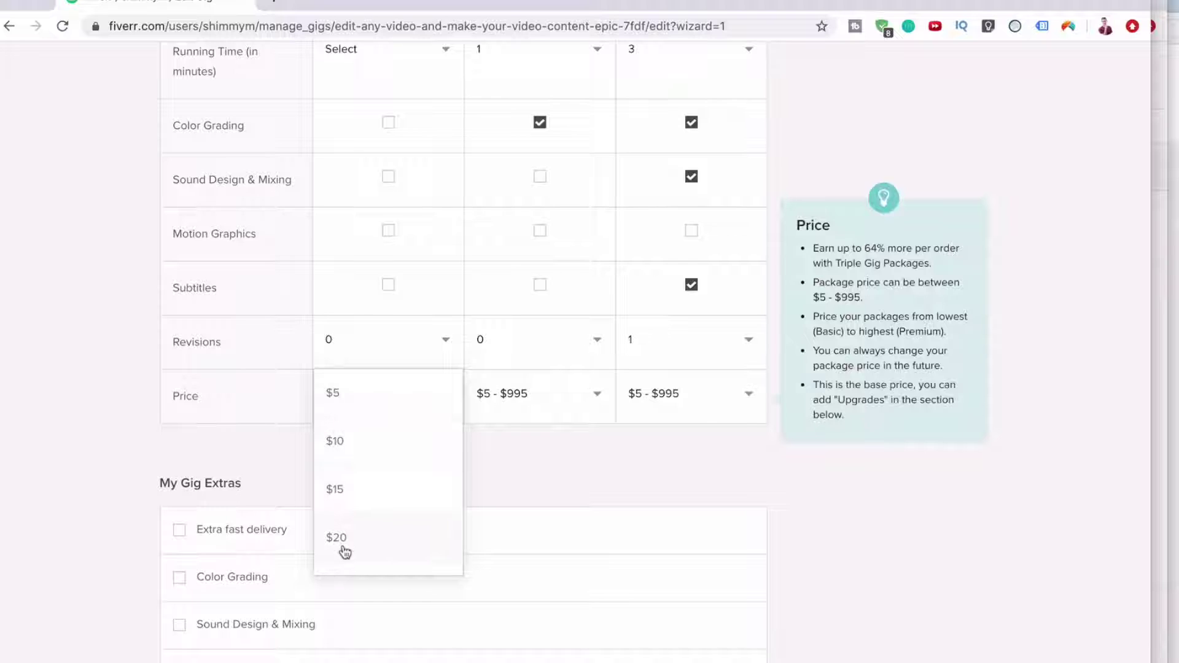
scroll(345, 552, down, 1)
click(355, 515)
click(532, 391)
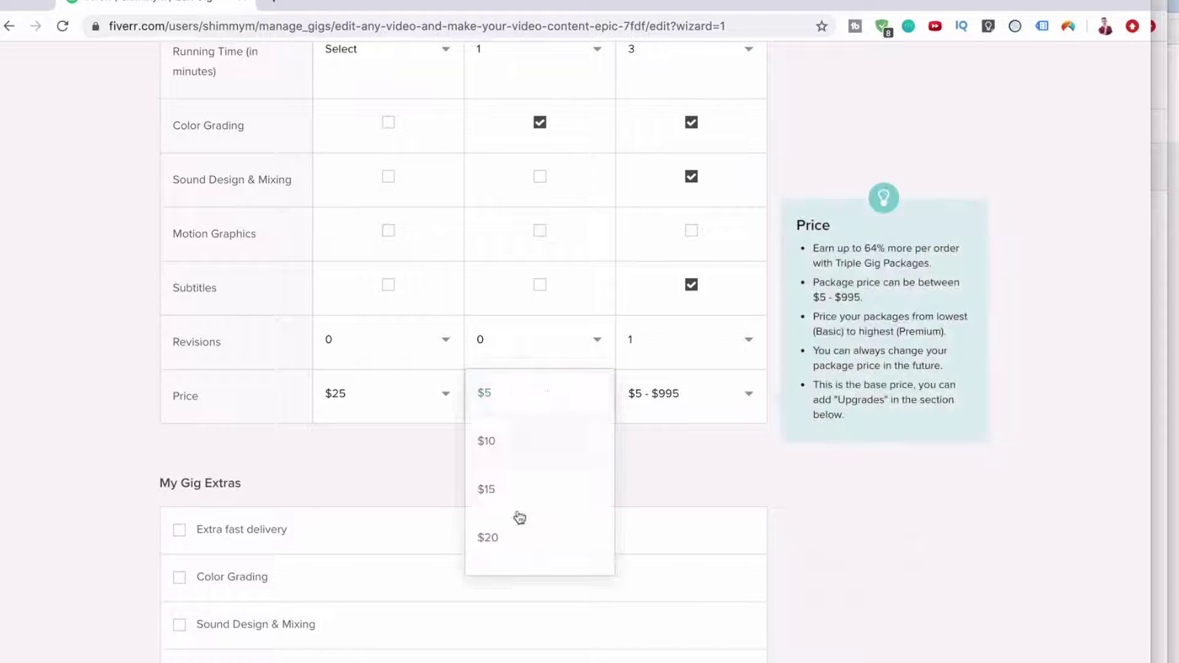
scroll(518, 516, down, 5)
scroll(518, 531, down, 3)
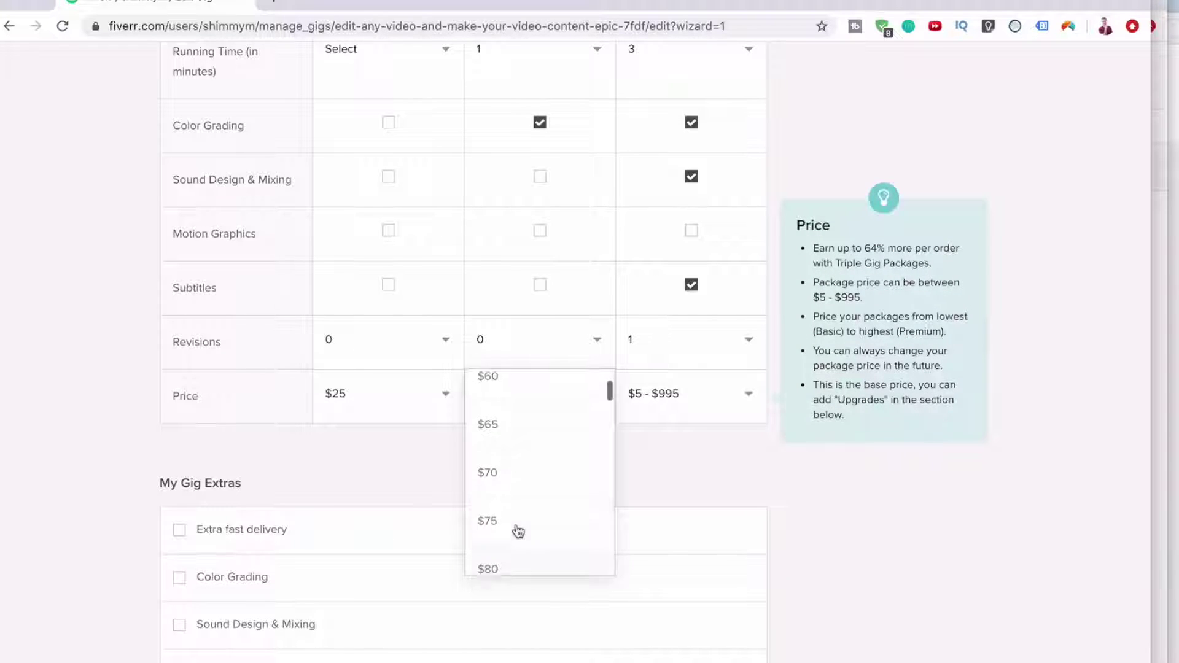
click(519, 485)
Price the Premium package at $150
click(678, 398)
scroll(651, 522, down, 14)
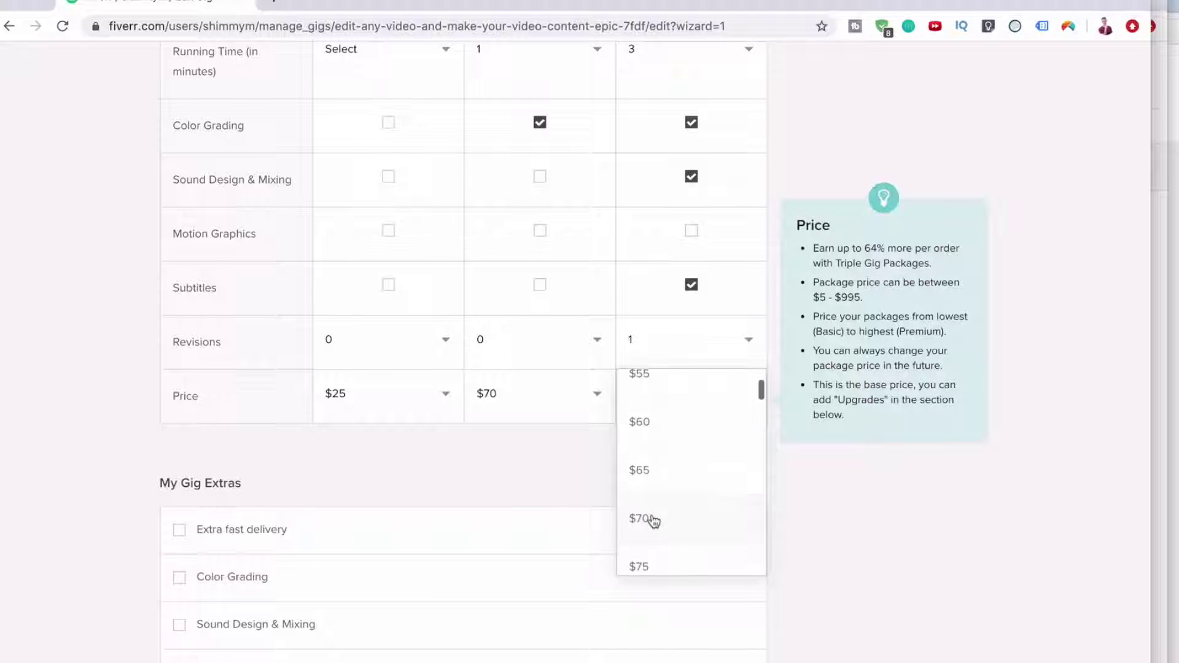
scroll(655, 522, down, 2)
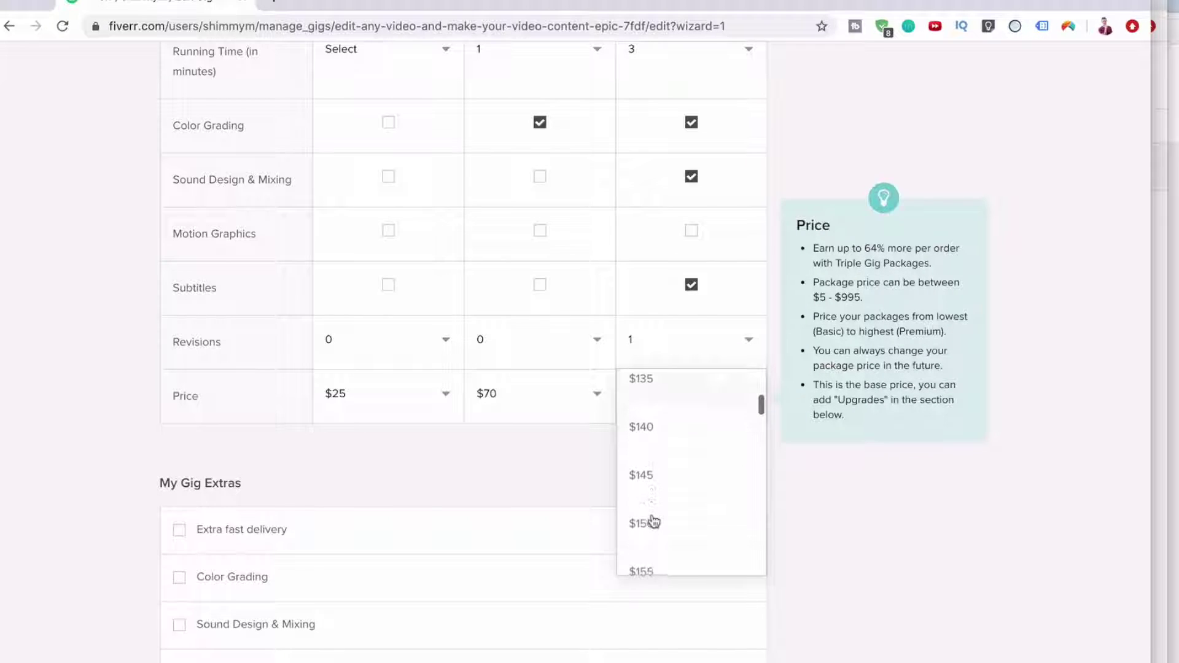
click(653, 524)
Add the line "Professionally edit using Premiere Pro" to the Premium package's description
scroll(657, 491, up, 2)
scroll(658, 479, up, 6)
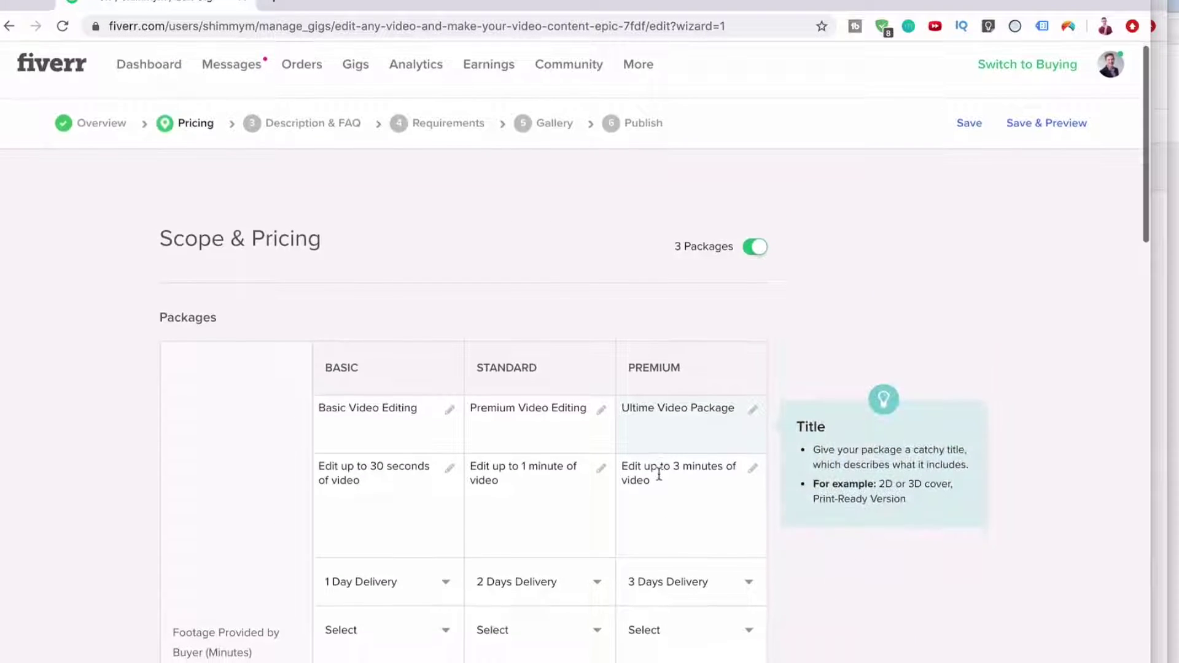
click(658, 477)
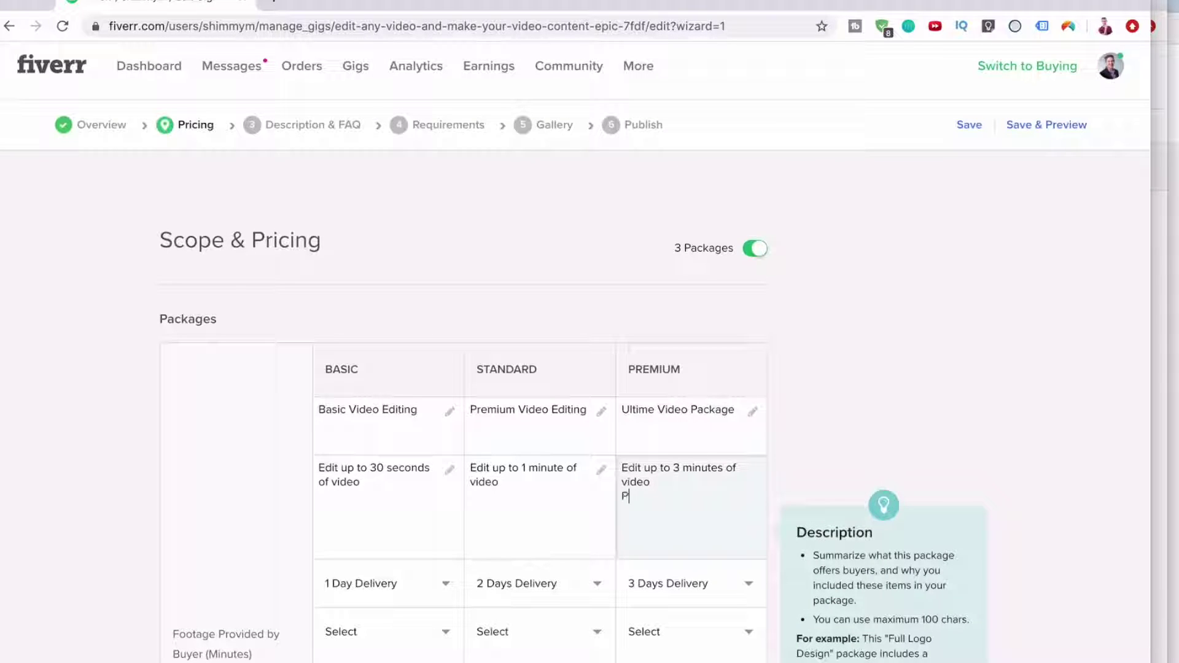
text(Professionally edit using PRE)
key(BackSpace)
key(BackSpace)
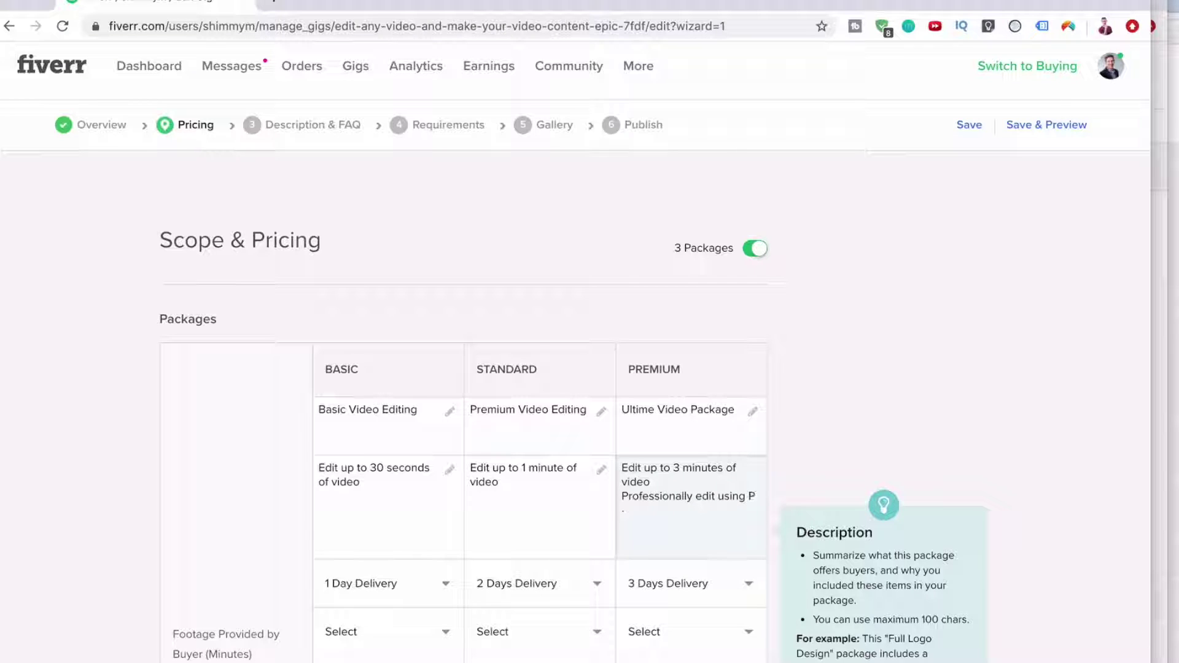
text(remiere Pro)
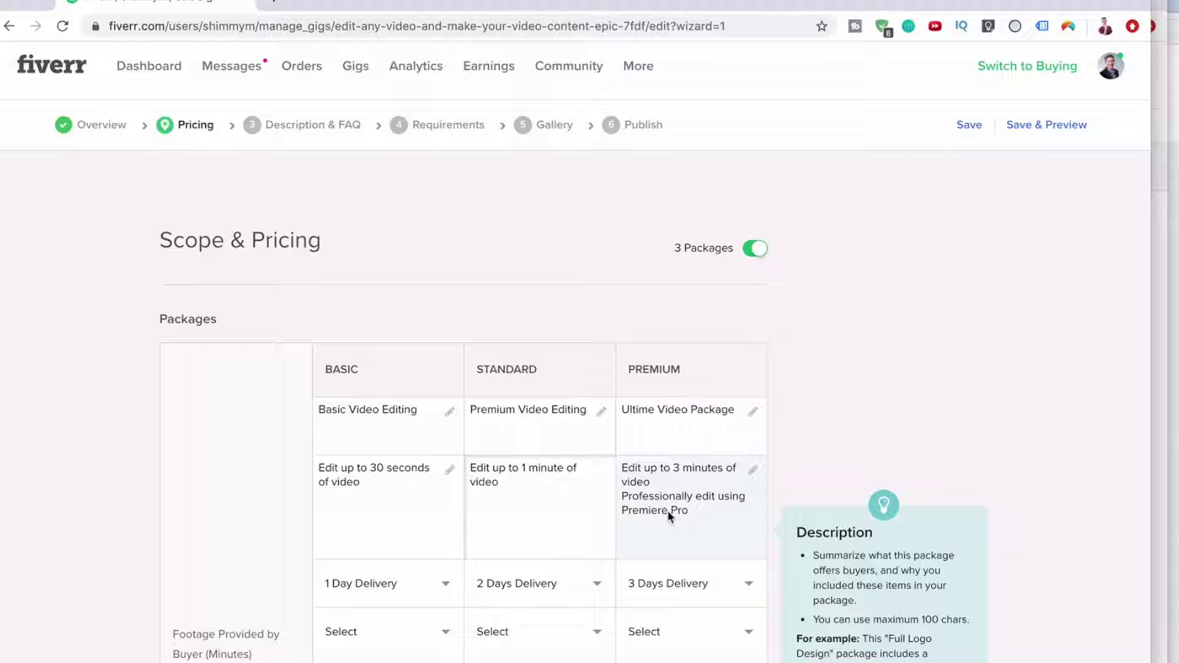
Search Google for "premiere pro" in a separate browser tab, then return to the gig's pricing page
click(277, 2)
text(premier)
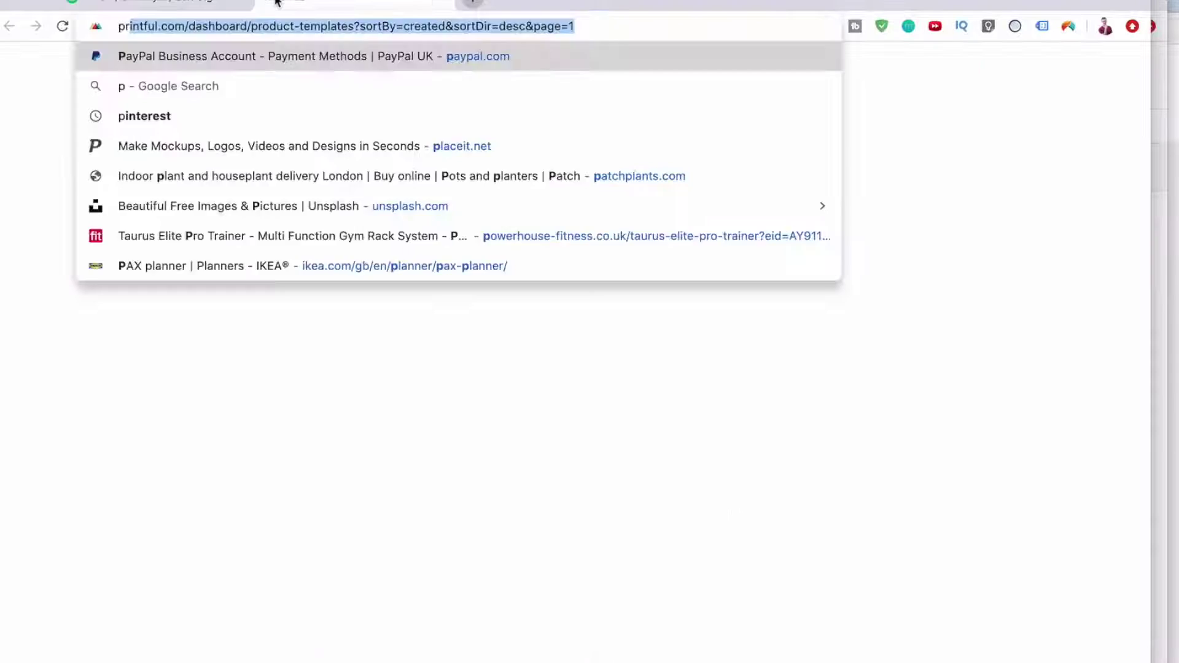
text(e pro)
key(Return)
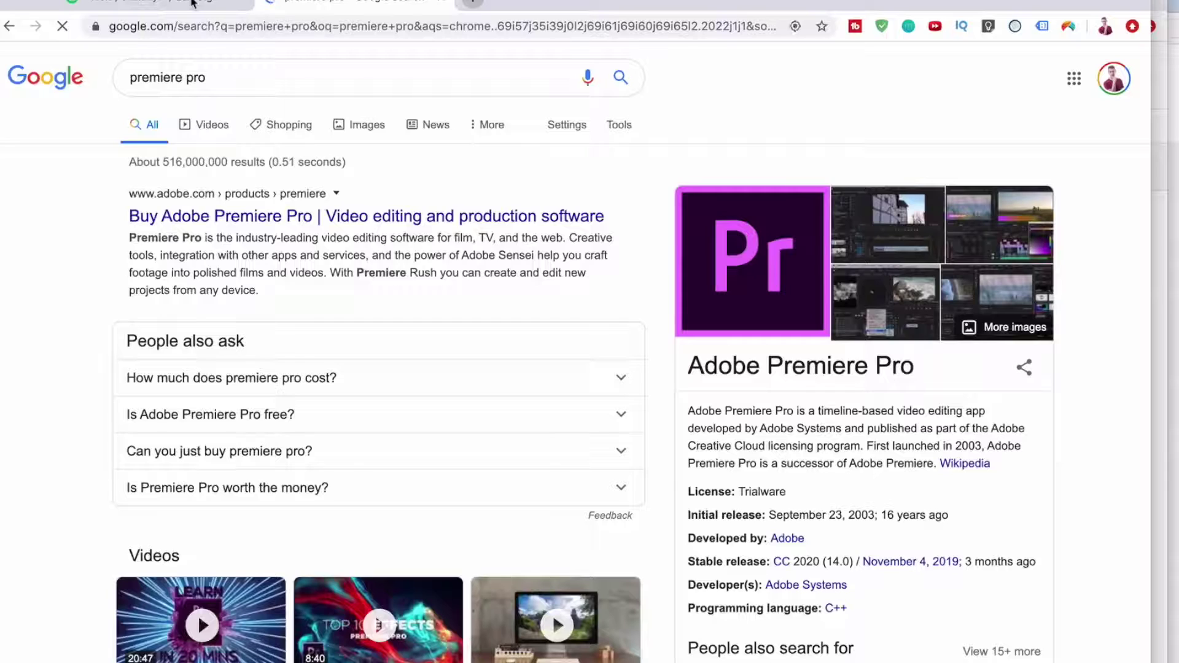
click(191, 3)
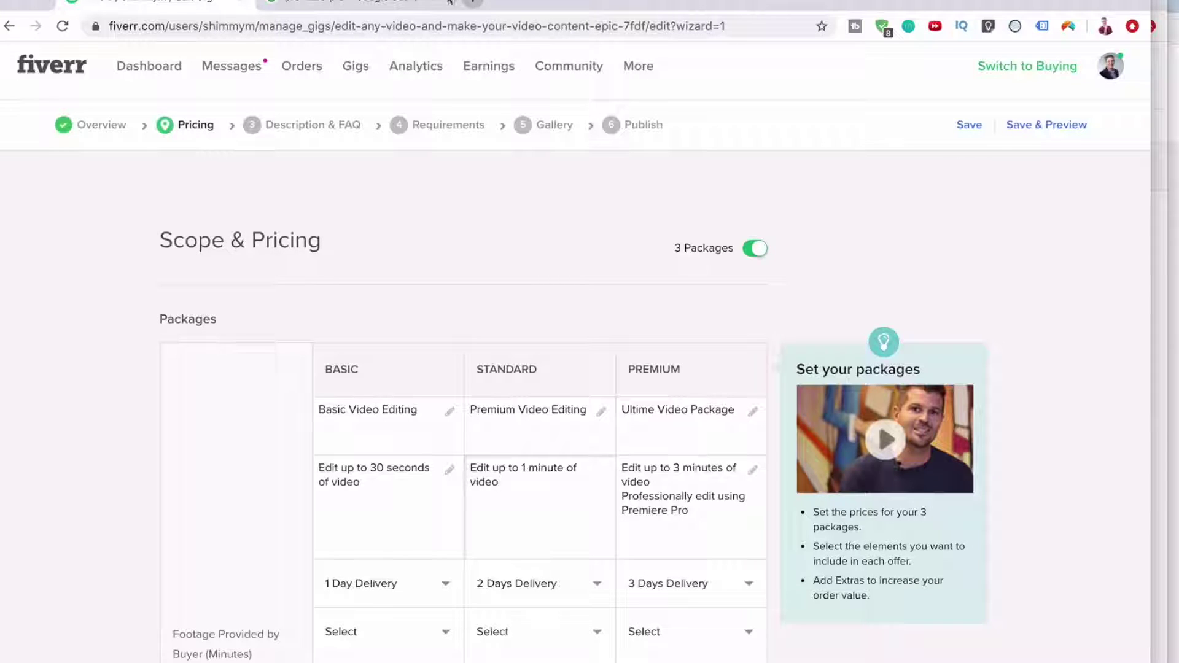
Add the line "Professionally edit with Final cut pro" to the Standard package's description
scroll(430, 430, down, 3)
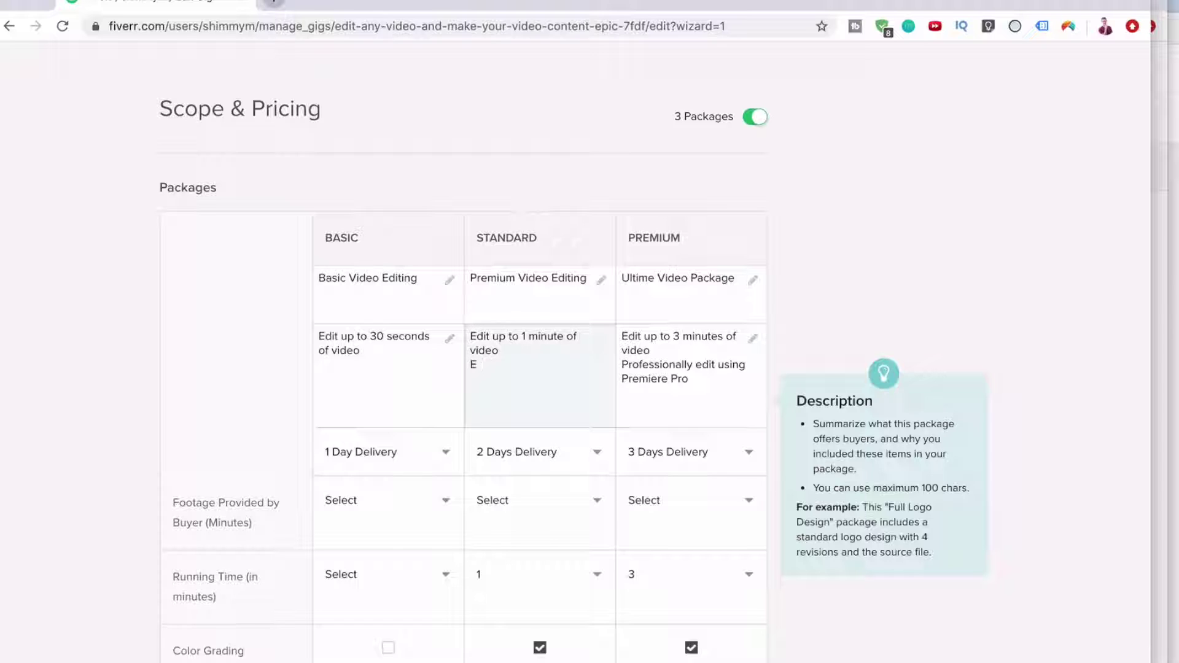
text(rofessnonally Edit with)
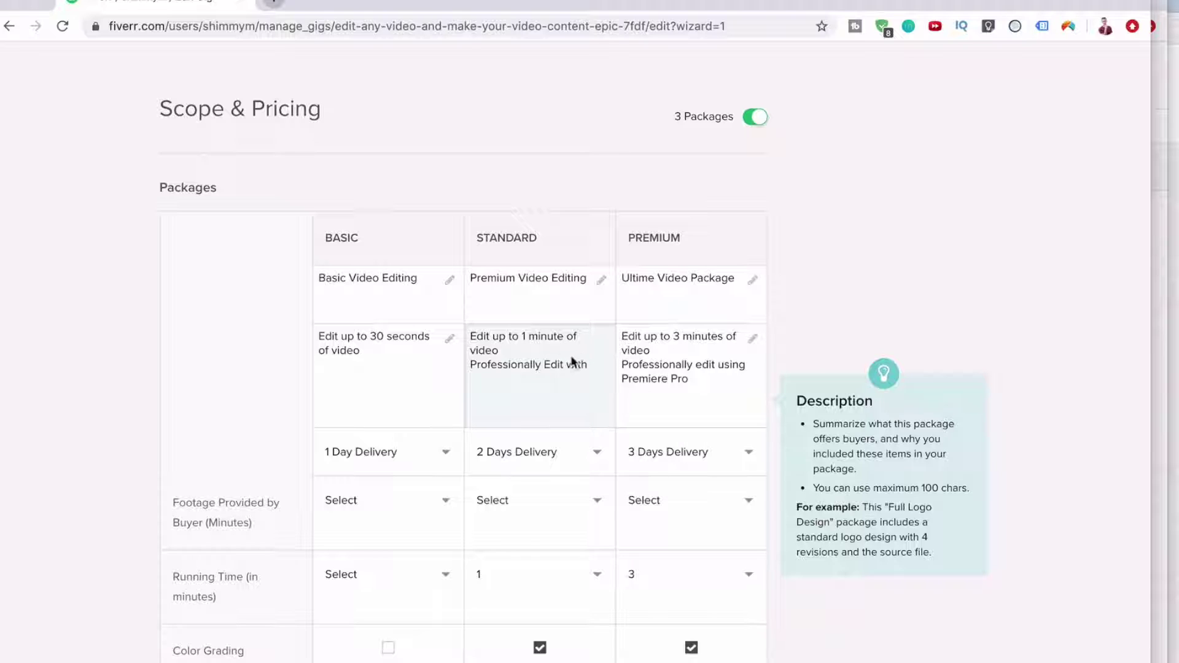
click(550, 364)
key(BackSpace)
text(e)
click(583, 380)
text(Final cut pro)
click(730, 386)
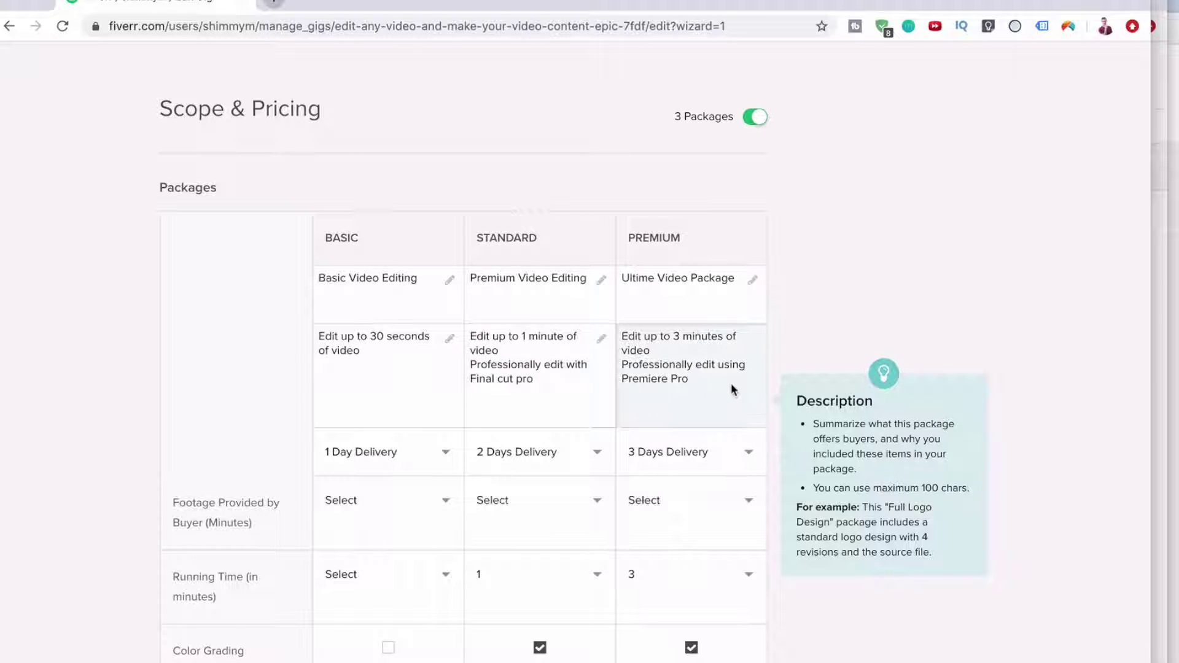
Offer extra fast delivery as a gig extra, with 1 day delivery for the Basic, Standard and Premium packages
scroll(731, 388, down, 15)
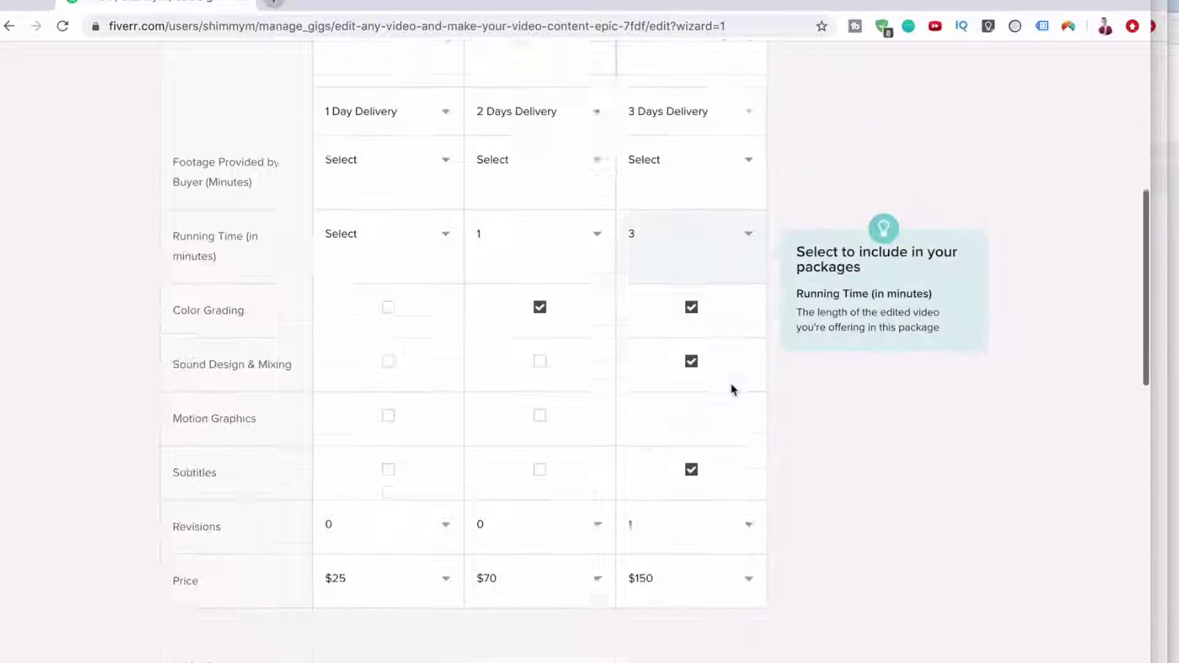
scroll(264, 82, up, 3)
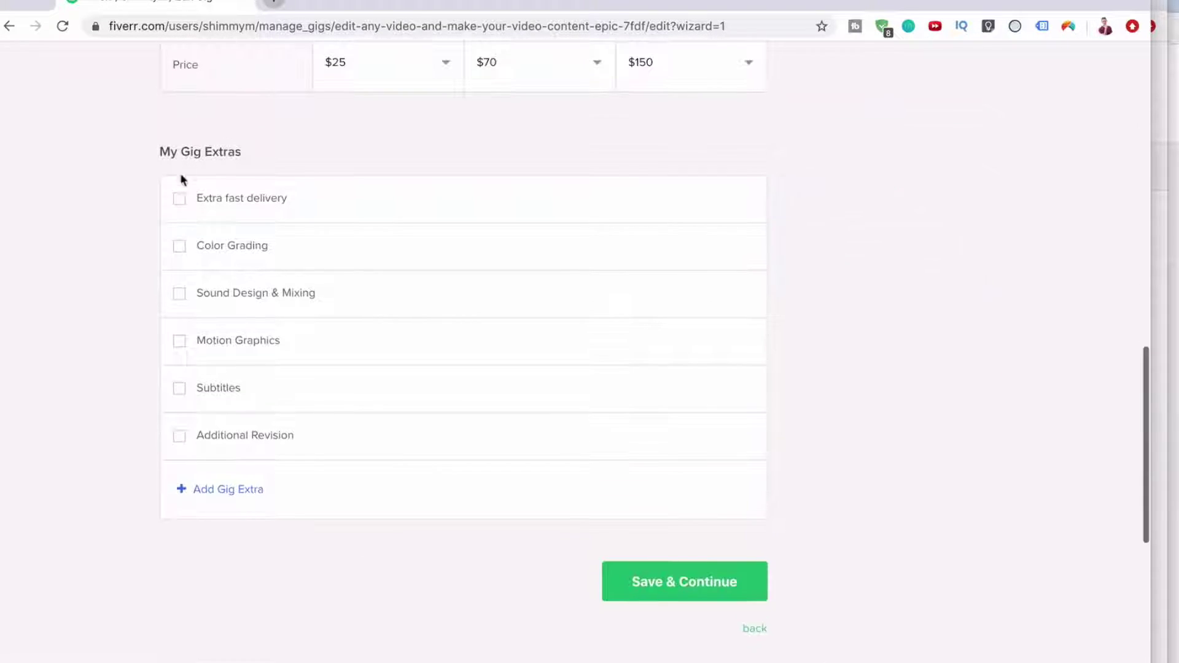
click(179, 198)
click(555, 258)
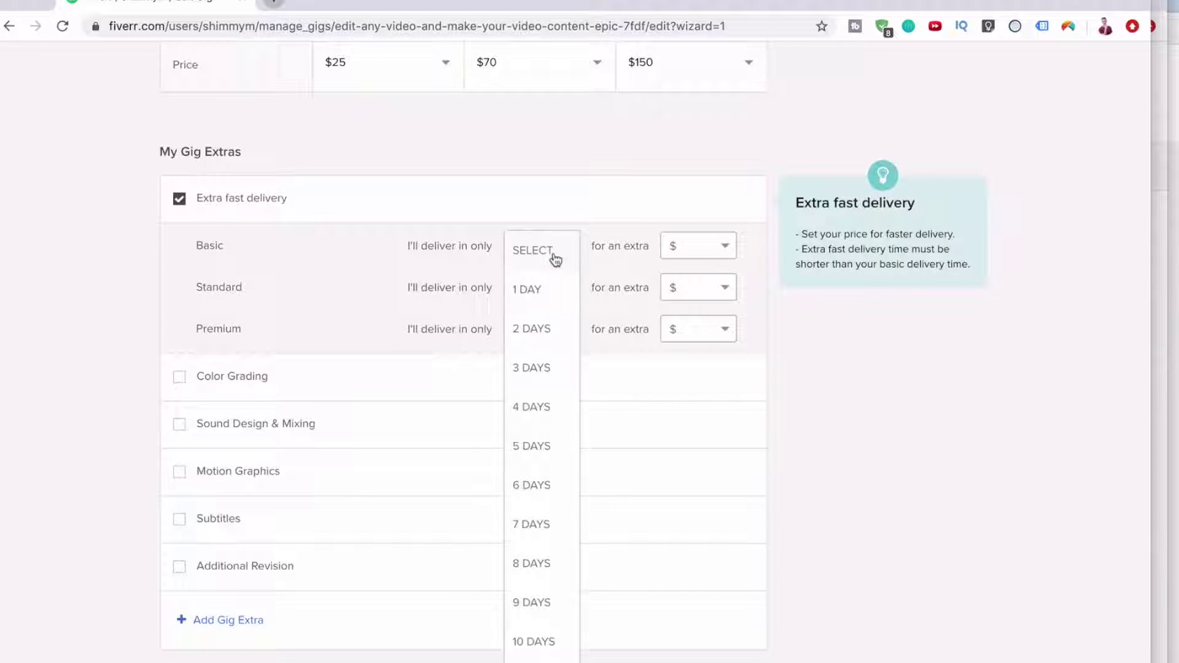
click(546, 293)
click(547, 293)
click(539, 335)
click(540, 335)
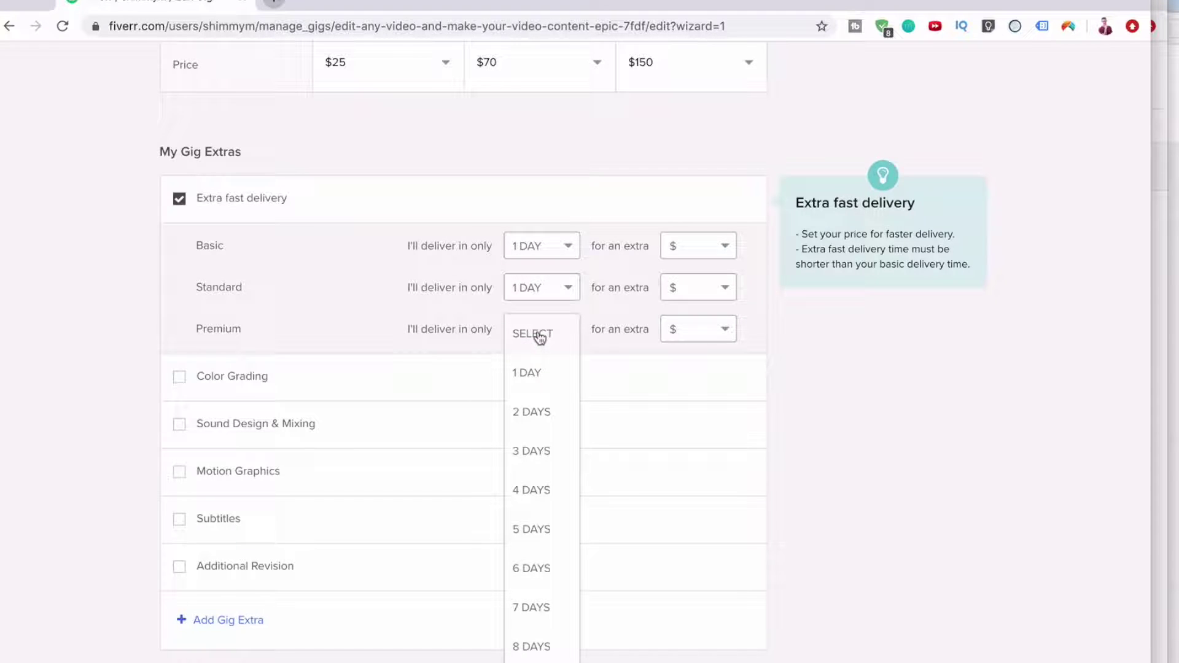
click(541, 371)
Charge an extra $5 for Basic, $15 for Standard and $30 for Premium fast delivery
click(707, 251)
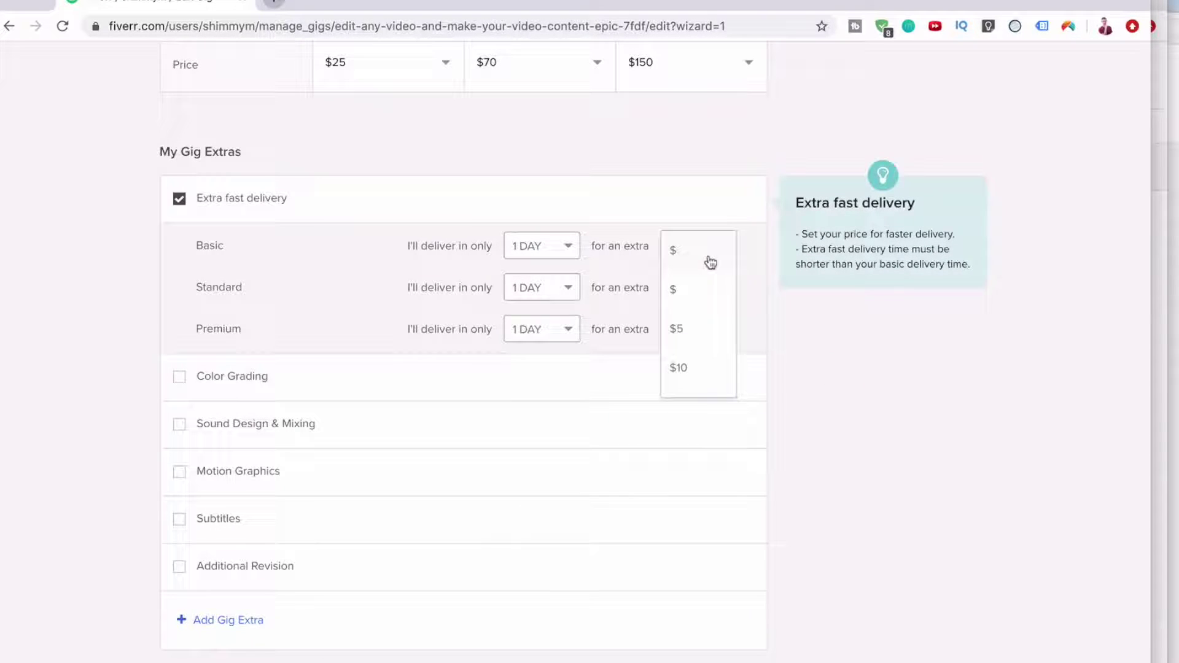
click(687, 342)
click(702, 304)
scroll(700, 332, down, 1)
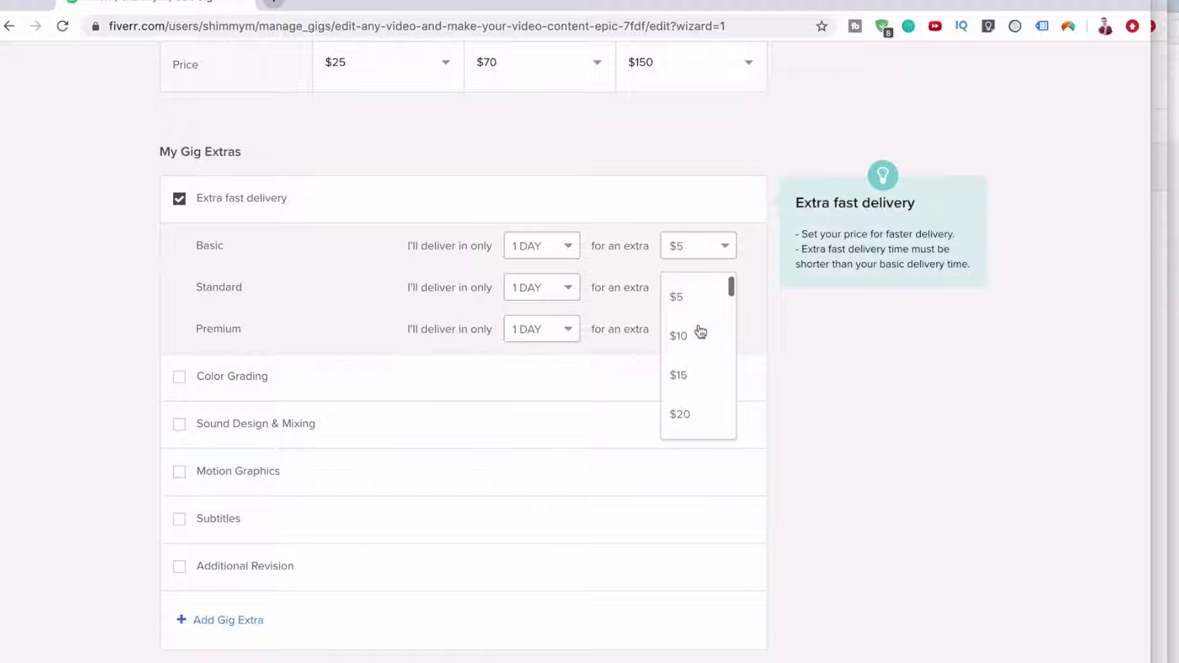
click(683, 371)
click(693, 330)
scroll(684, 395, down, 3)
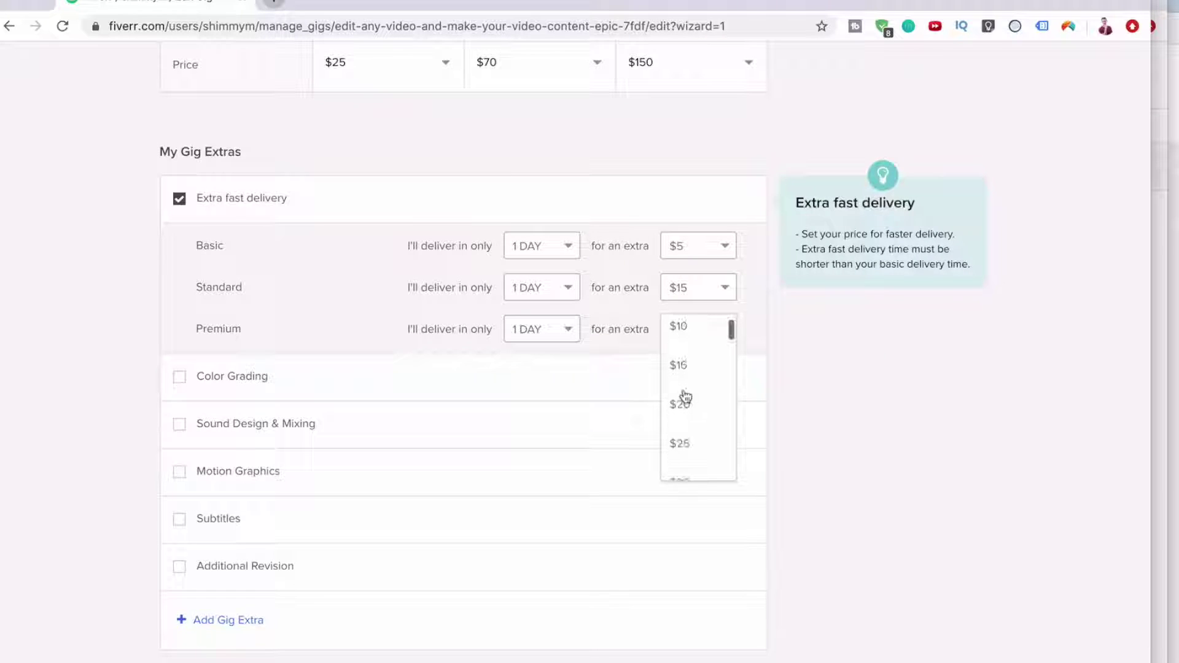
click(681, 444)
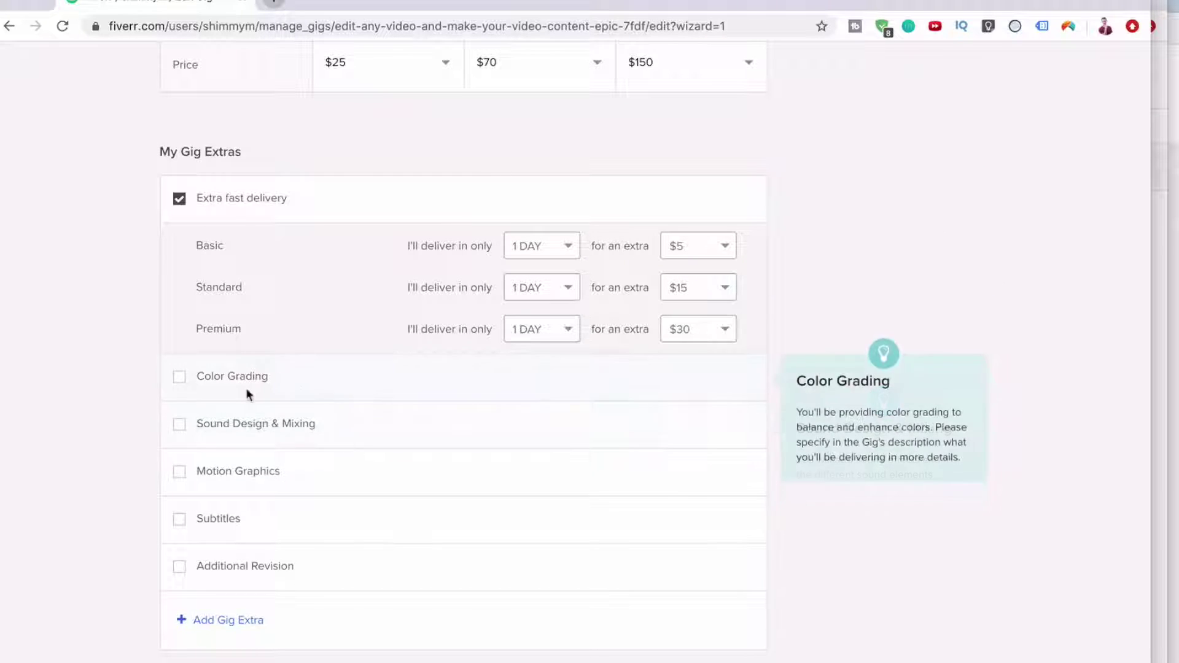
Offer Color Grading as a gig extra for $15 and 1 additional day
click(178, 381)
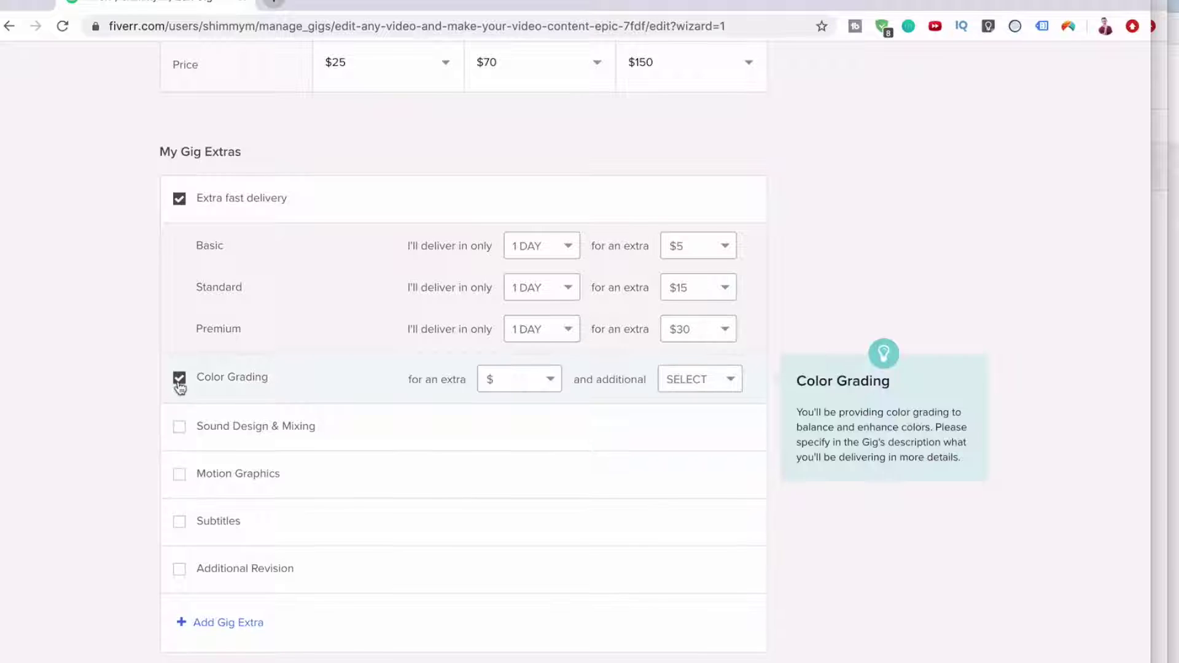
click(539, 383)
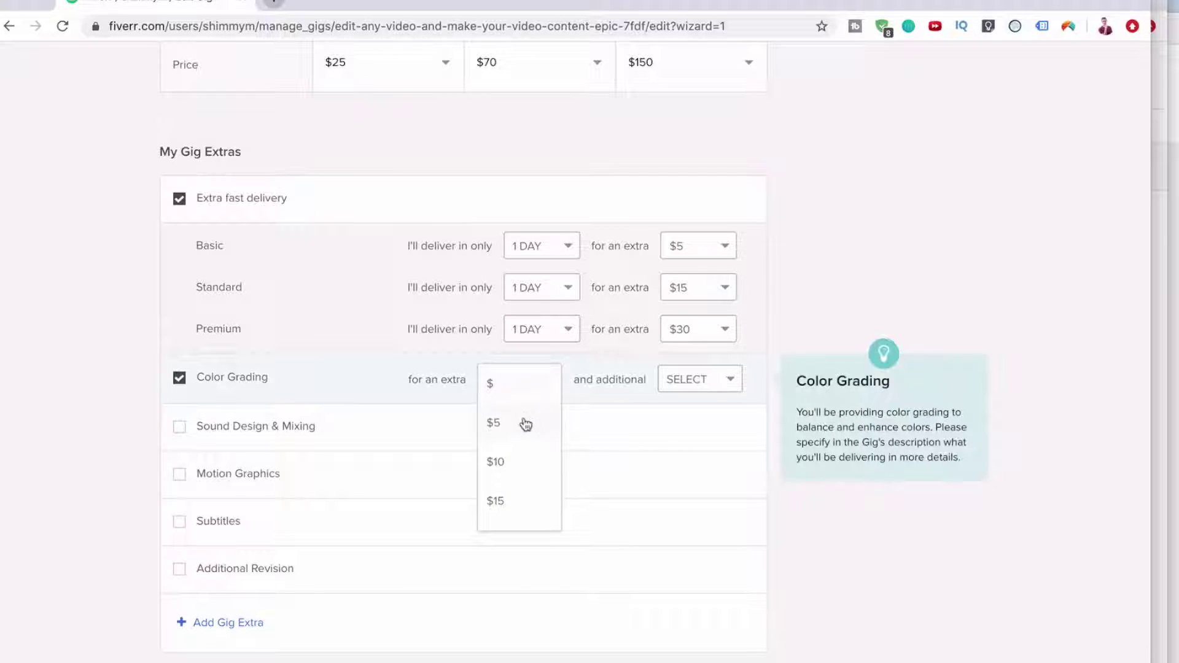
click(495, 501)
click(720, 384)
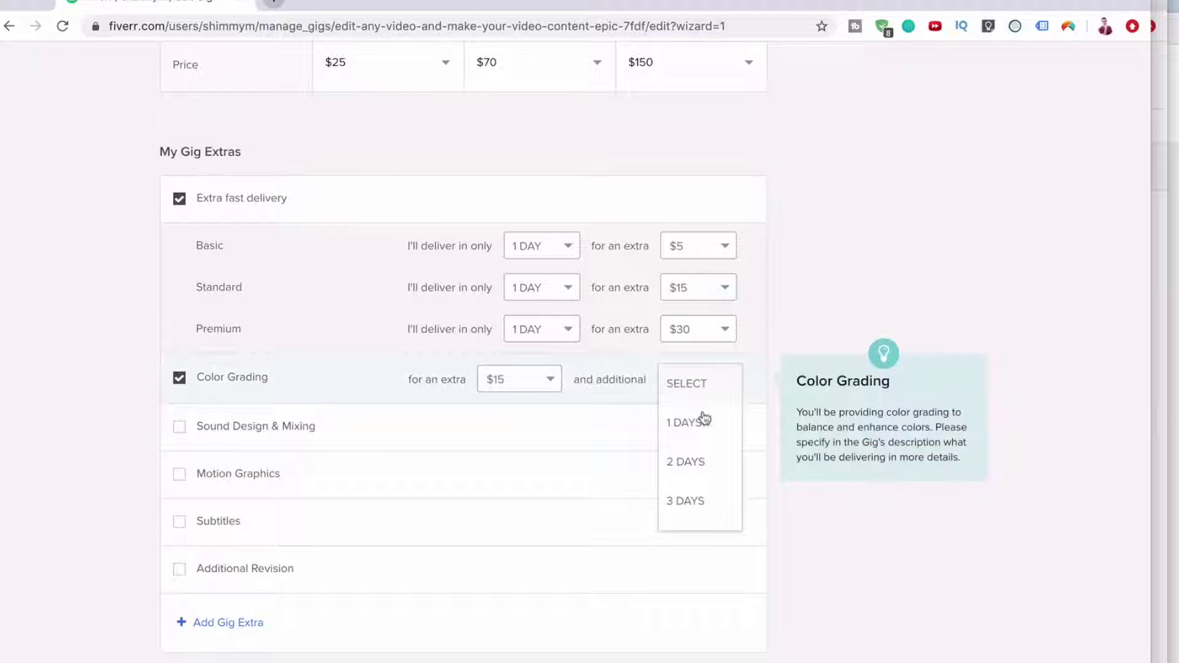
click(691, 440)
scroll(690, 439, up, 10)
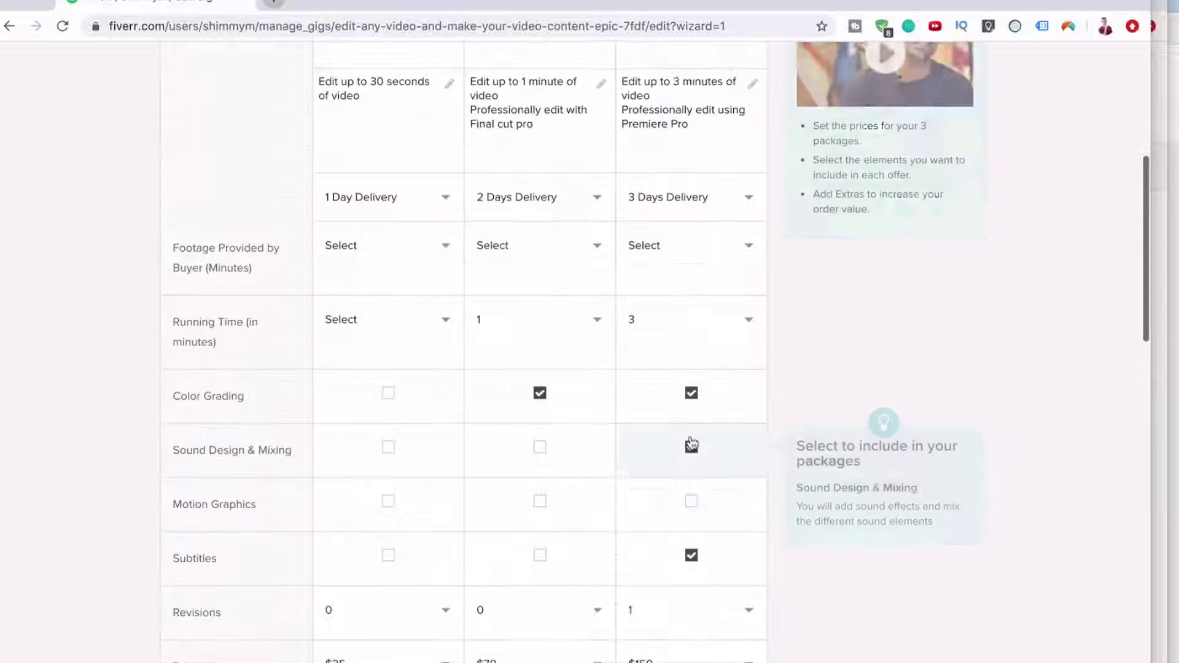
click(691, 444)
scroll(668, 433, down, 2)
scroll(418, 421, up, 1)
scroll(419, 414, down, 13)
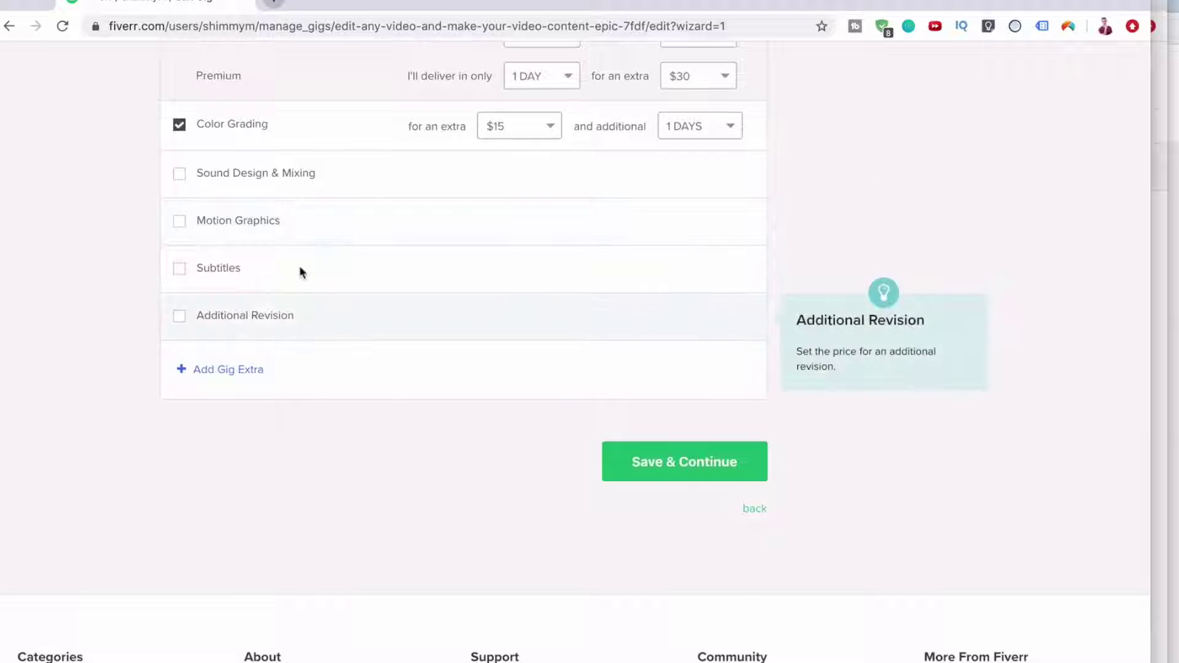
Offer Subtitles as a gig extra for $45 and 2 additional days, and try to save the pricing page
click(188, 271)
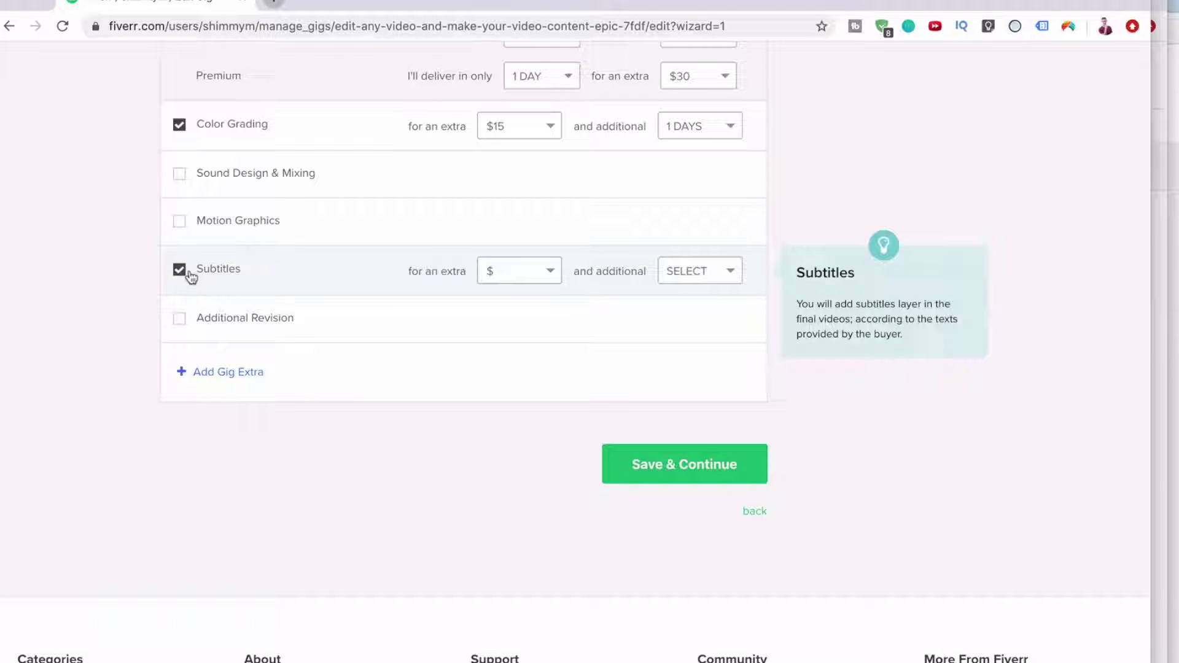
click(516, 276)
scroll(521, 373, down, 2)
scroll(521, 374, down, 3)
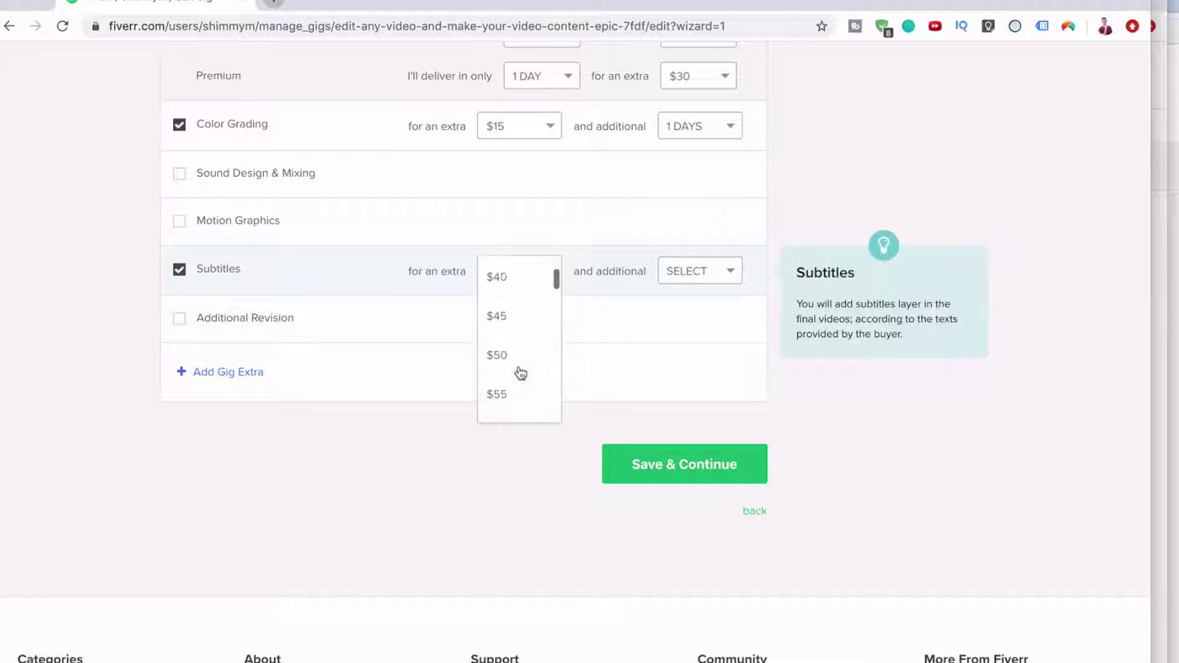
scroll(518, 373, up, 1)
click(505, 375)
click(701, 278)
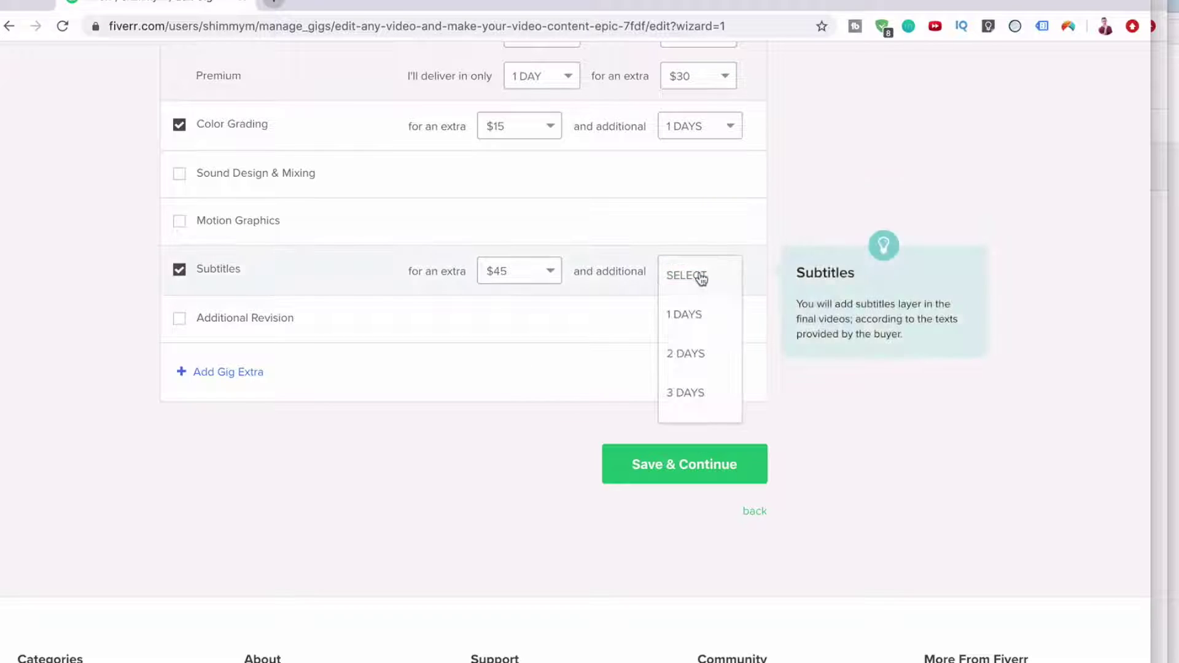
click(686, 354)
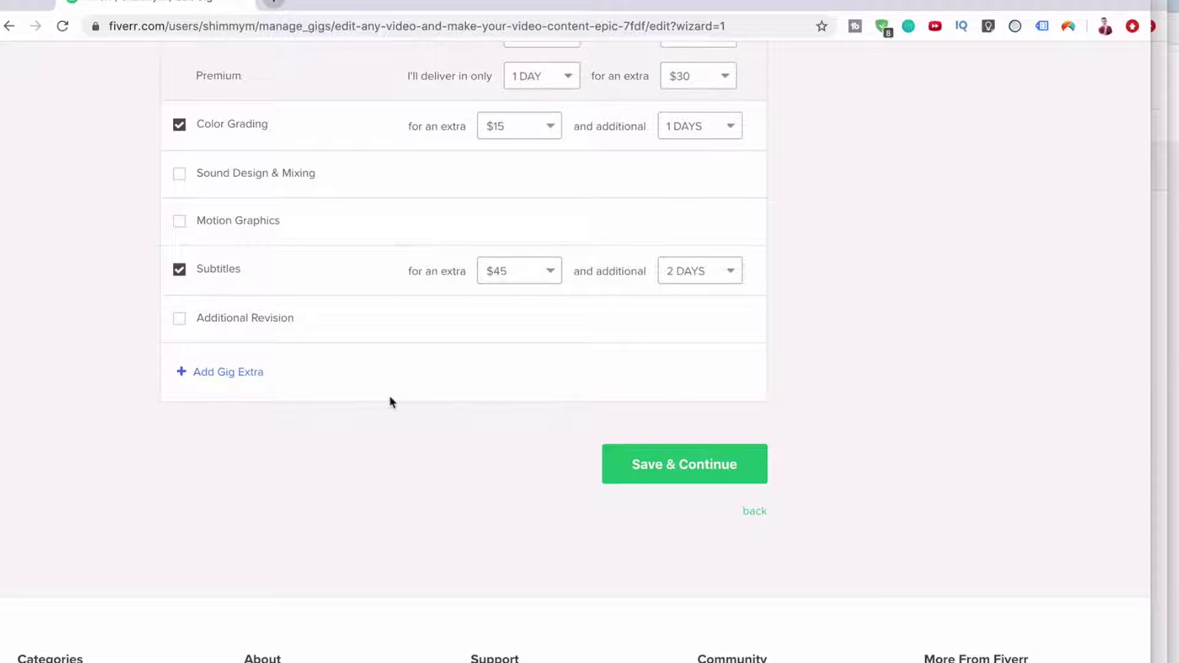
click(634, 467)
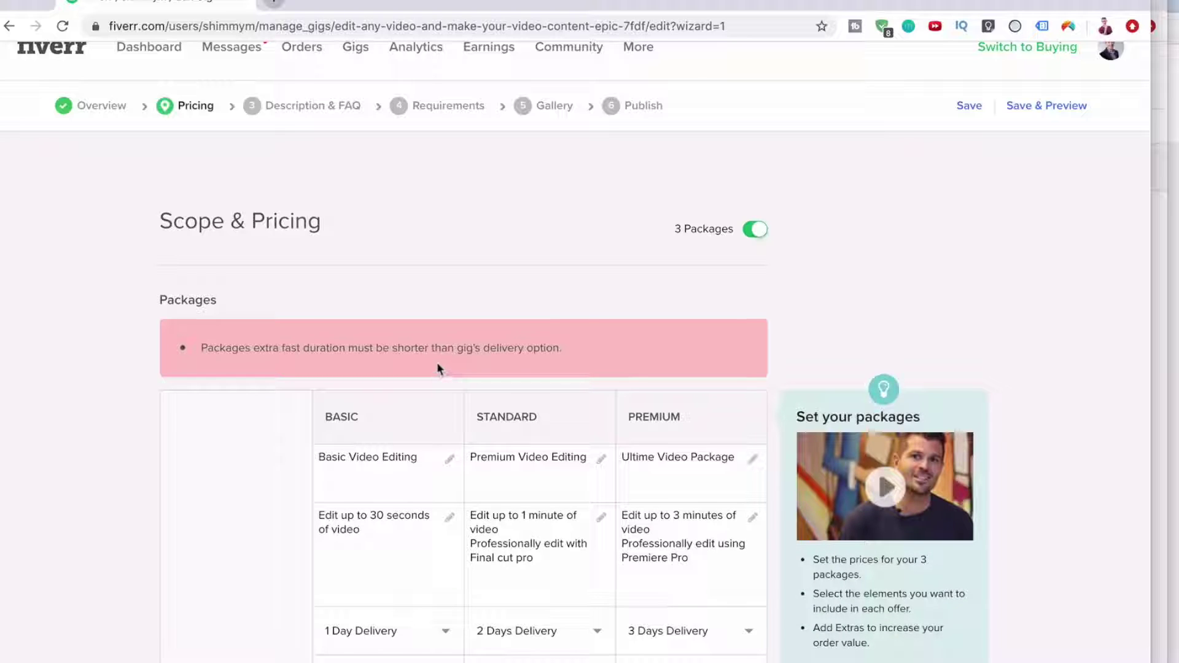
Set the delivery times to 2 days for Basic, 3 days for Standard and 4 days for Premium
scroll(437, 363, down, 7)
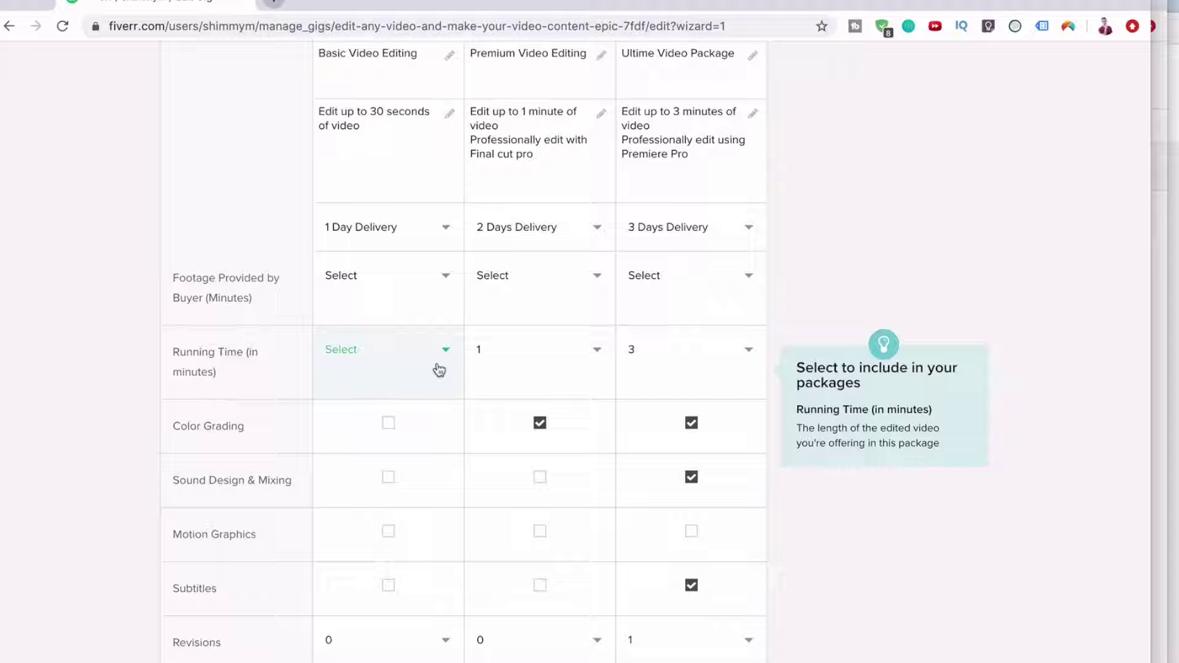
scroll(514, 413, down, 9)
scroll(551, 352, up, 8)
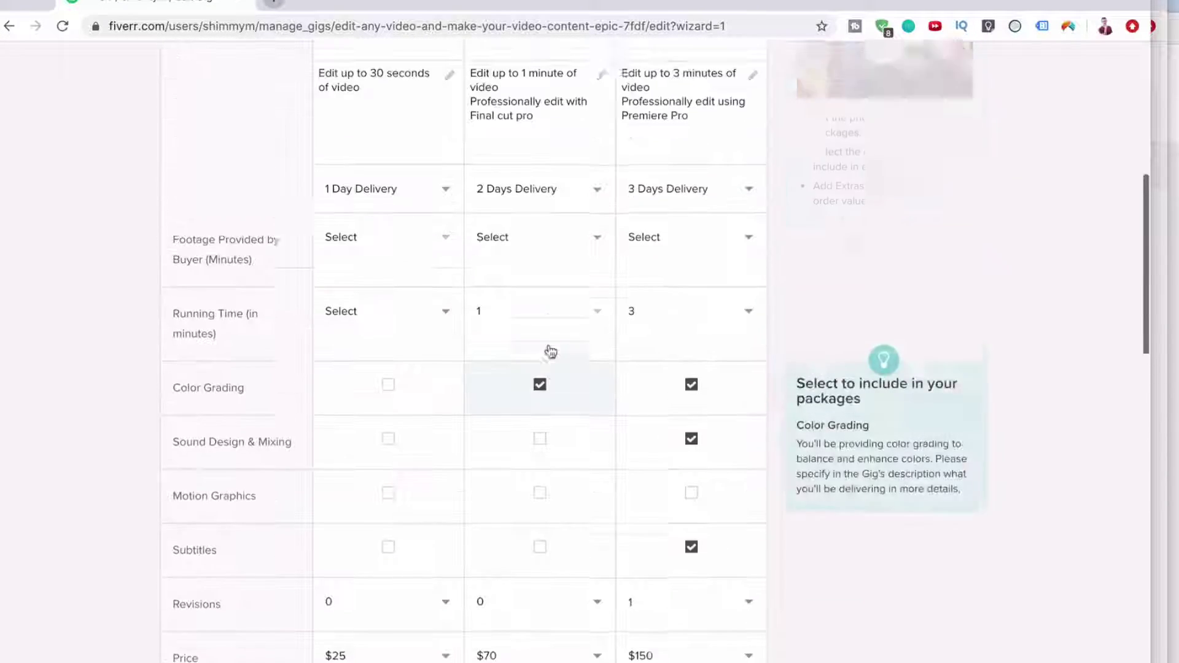
scroll(551, 352, up, 3)
click(457, 344)
click(430, 392)
click(510, 344)
scroll(507, 369, down, 1)
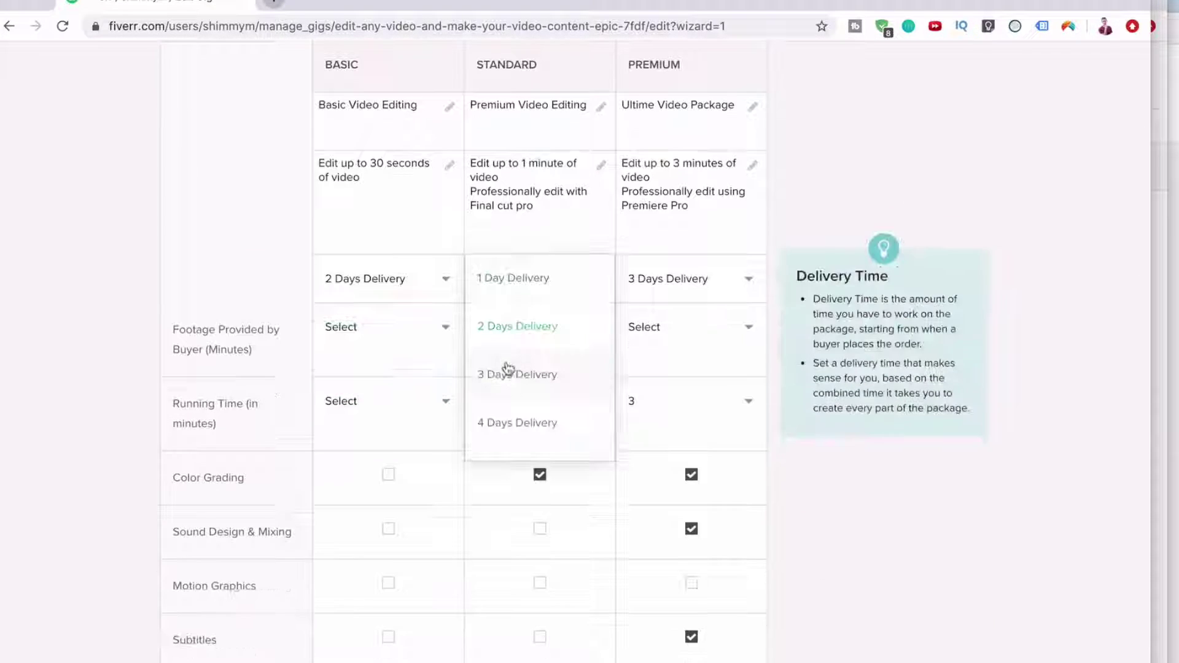
click(517, 381)
click(671, 279)
click(655, 424)
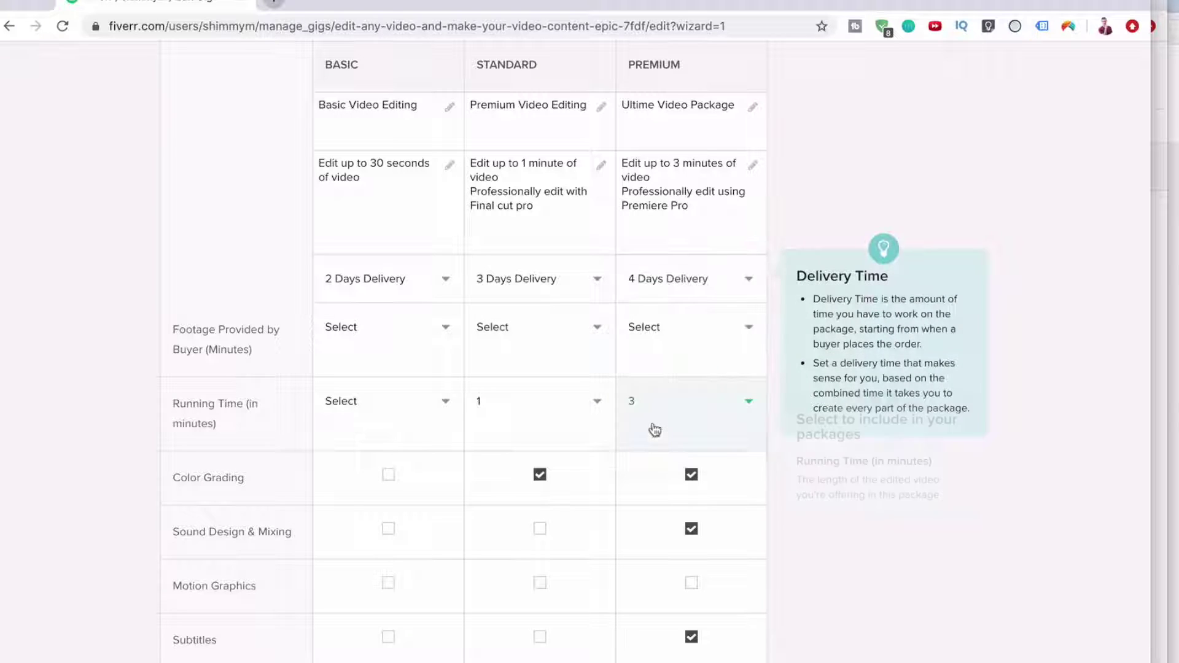
Save the scope and pricing settings and continue to the gig's description and FAQ page
scroll(655, 430, down, 15)
scroll(653, 427, up, 2)
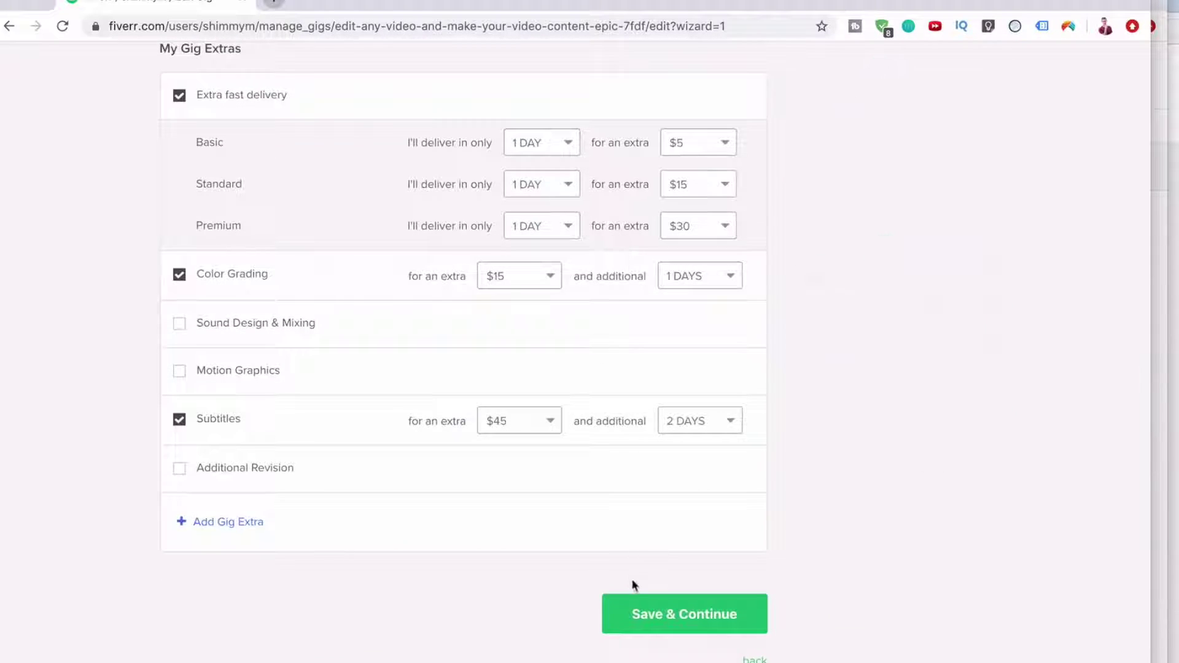
click(635, 618)
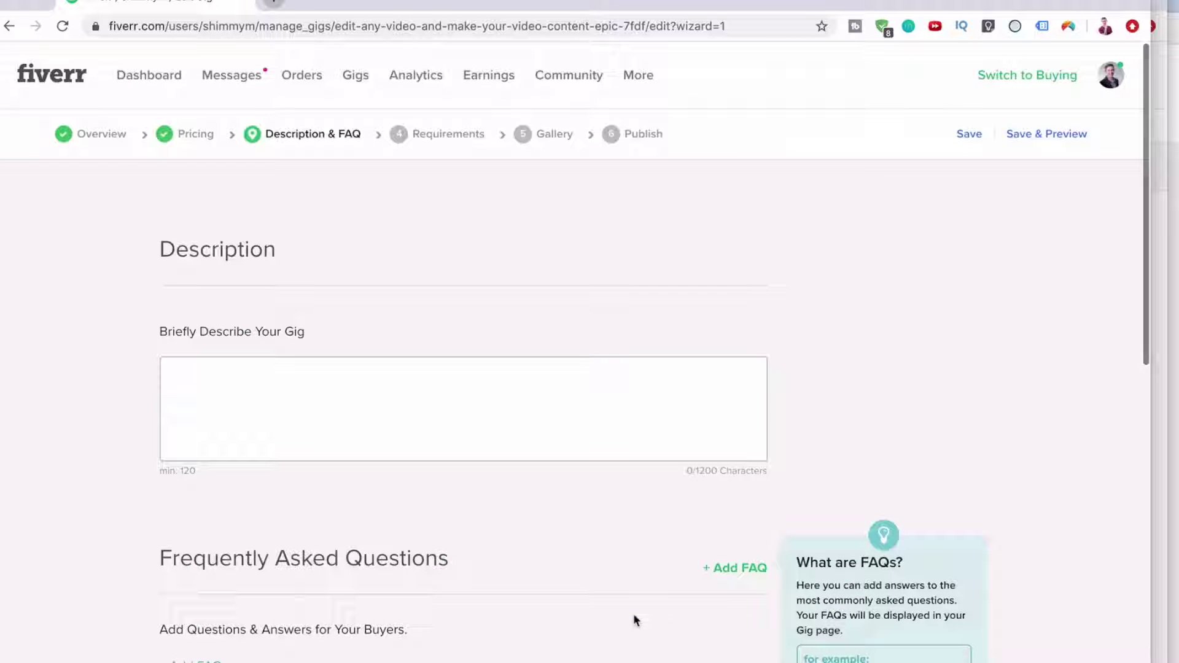
Start the gig description with "**Please message me before ordering so we can go over exactly what your requirements would be**"
click(452, 450)
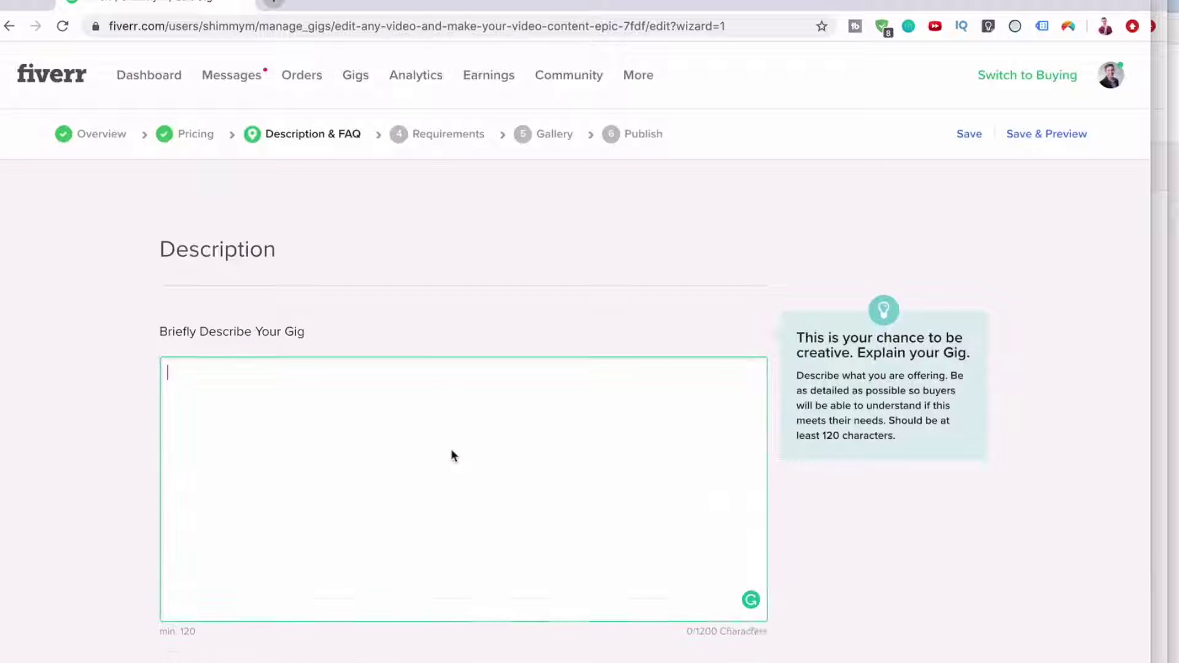
scroll(451, 455, down, 3)
scroll(451, 455, up, 6)
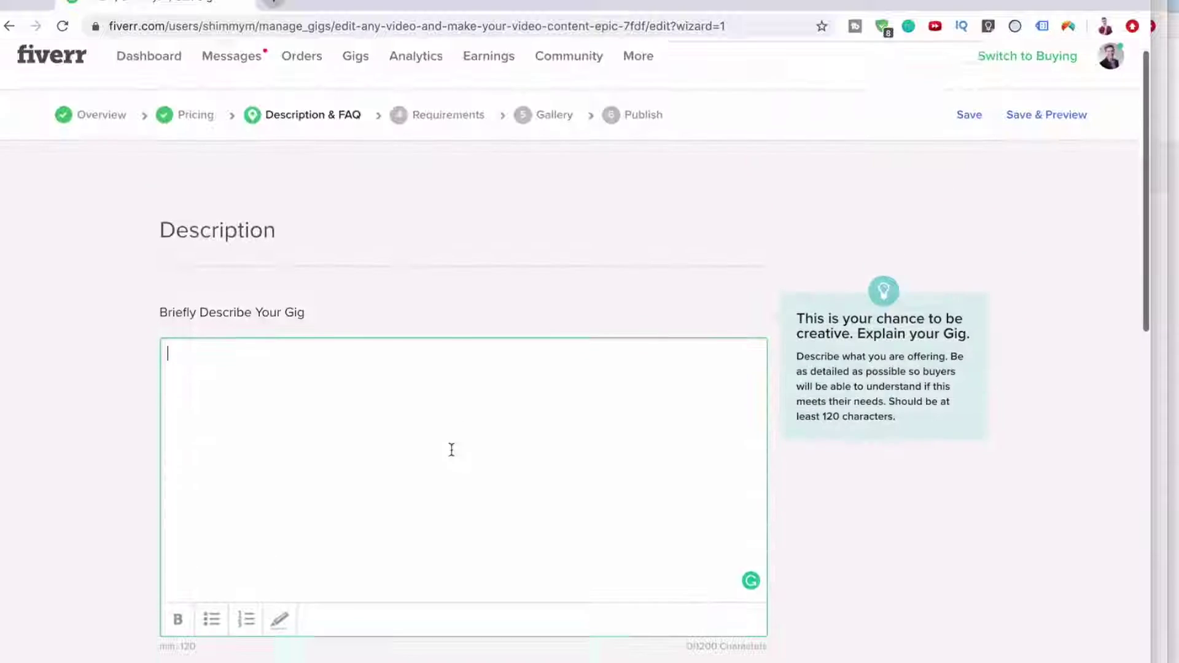
scroll(451, 455, down, 3)
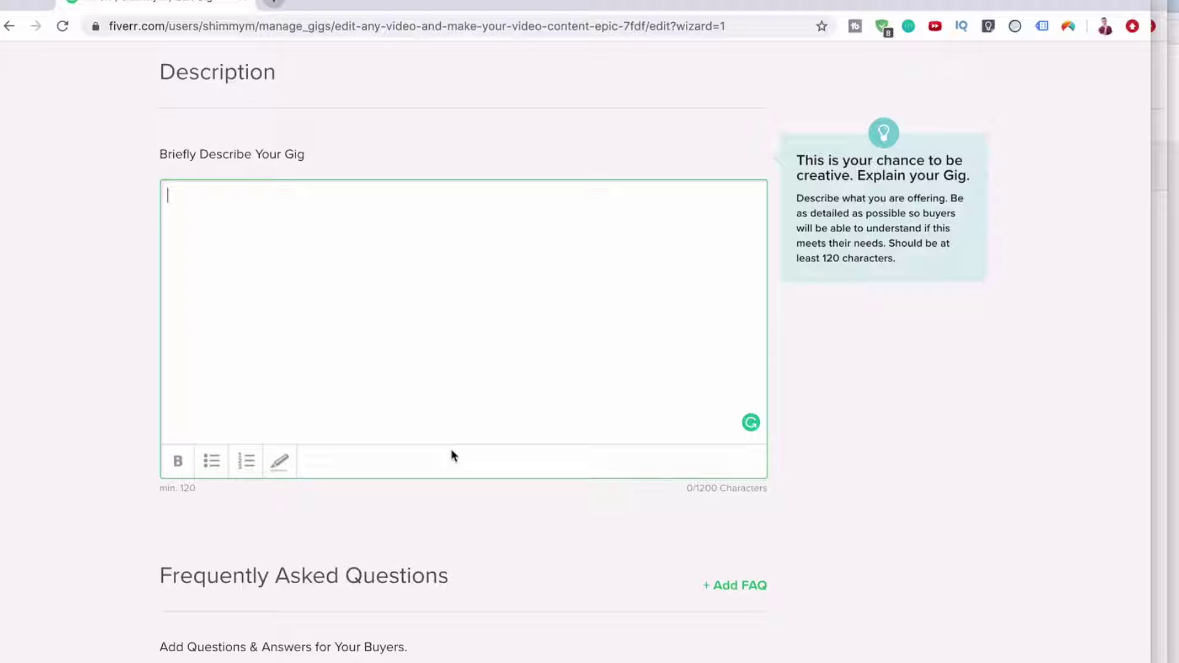
text(**Please message me)
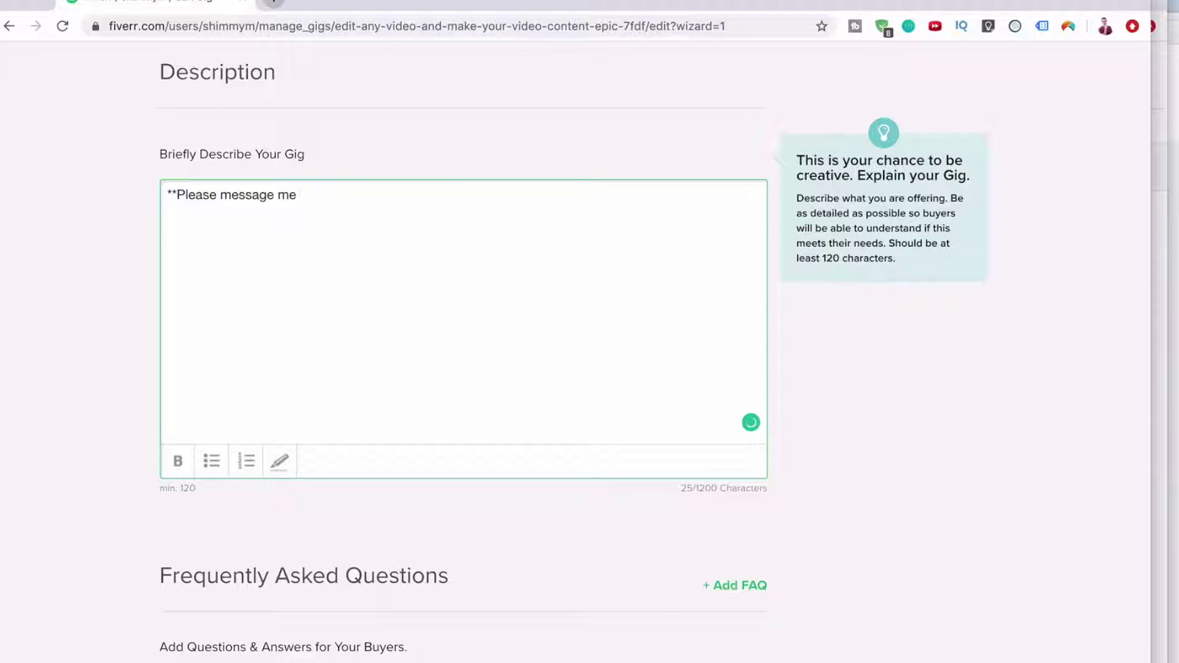
text( youbefore ordering )
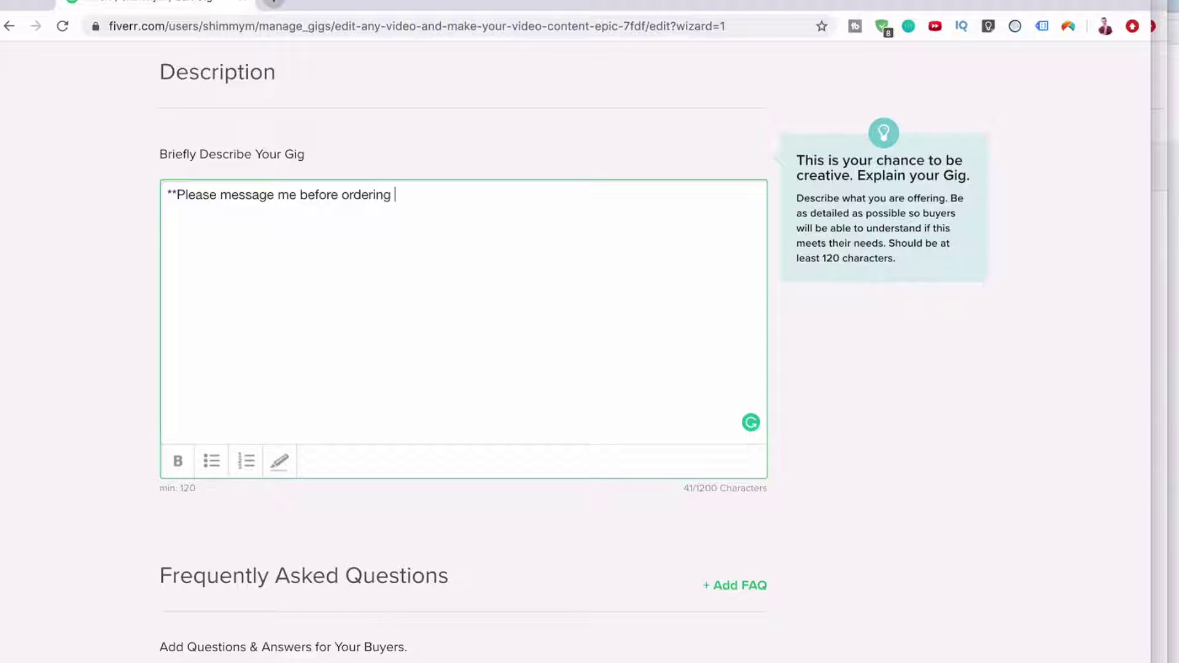
text(so we can go over exactly w)
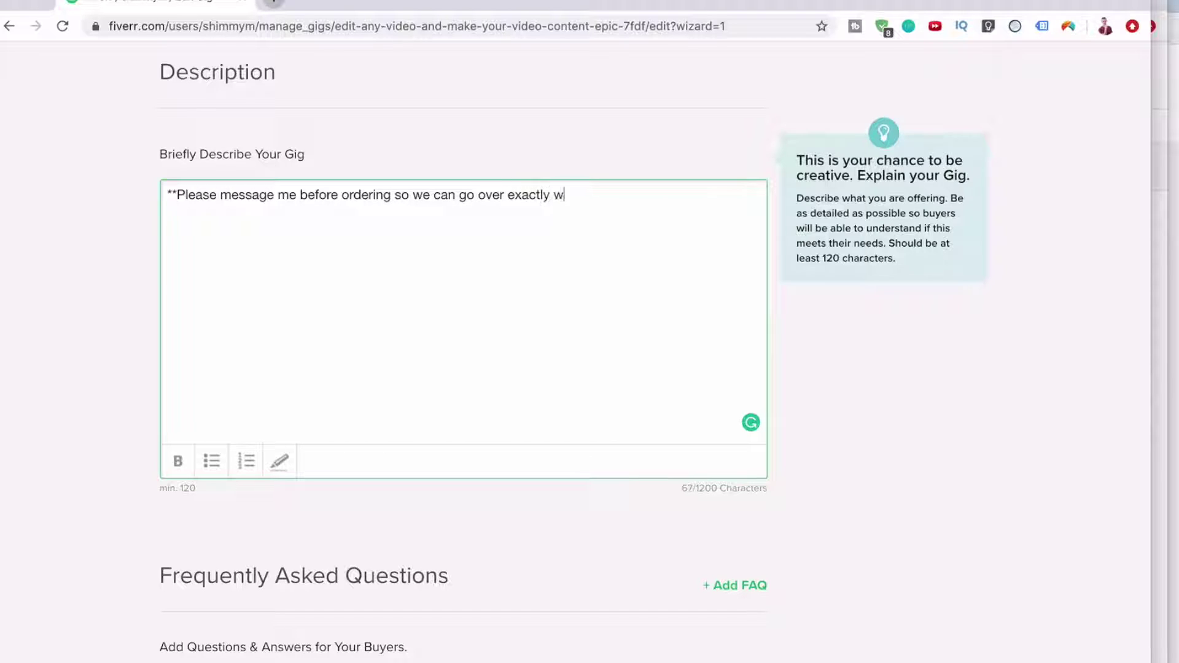
text(hat your req)
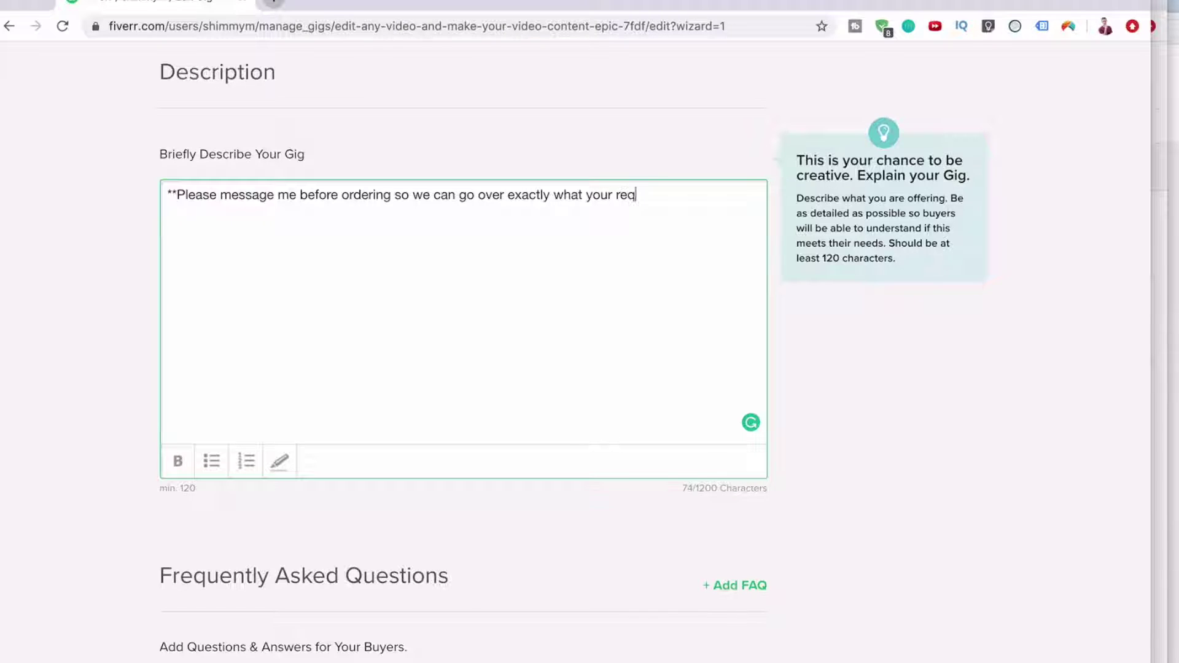
text(uirements would be)
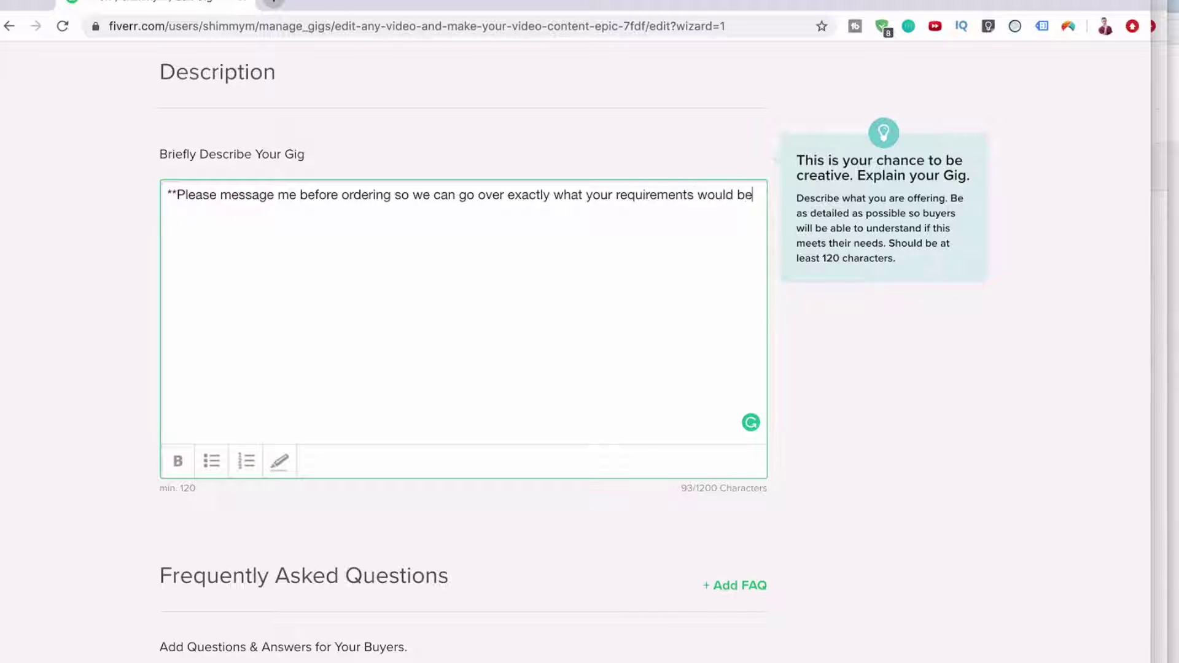
text(**)
Add a paragraph about being very proficient in video editing, using Adobe Premiere Pro for over 5 years and being able to handle any project
key(Return)
text(I am veryu profi)
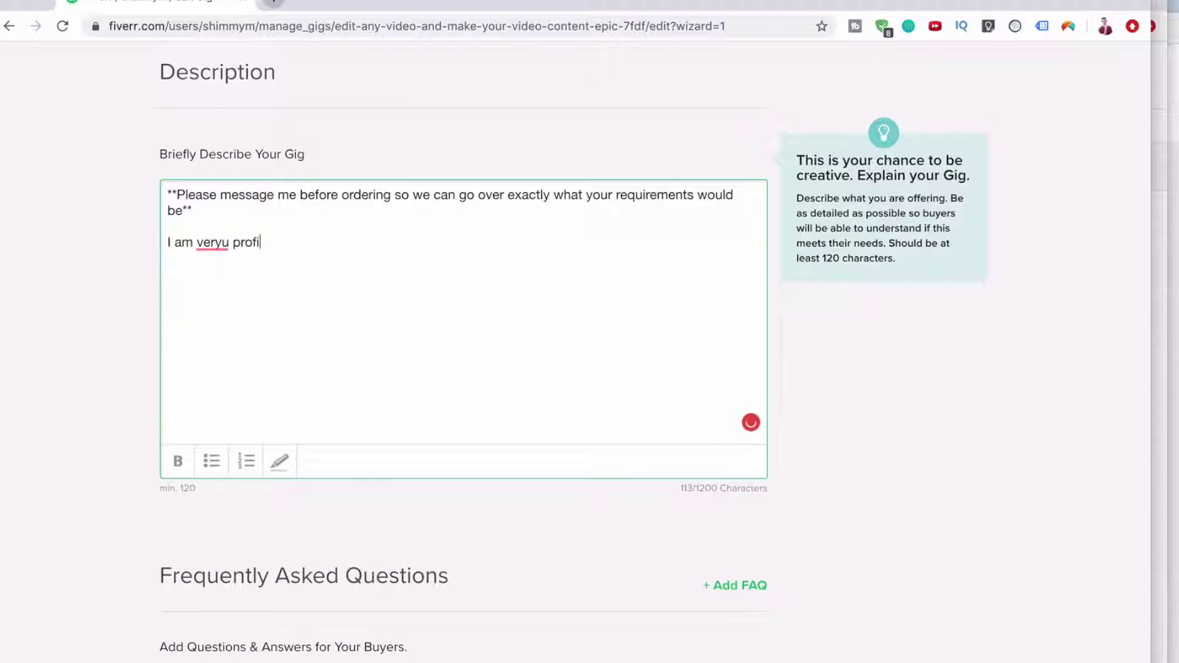
key(BackSpace)
key(BackSpace)
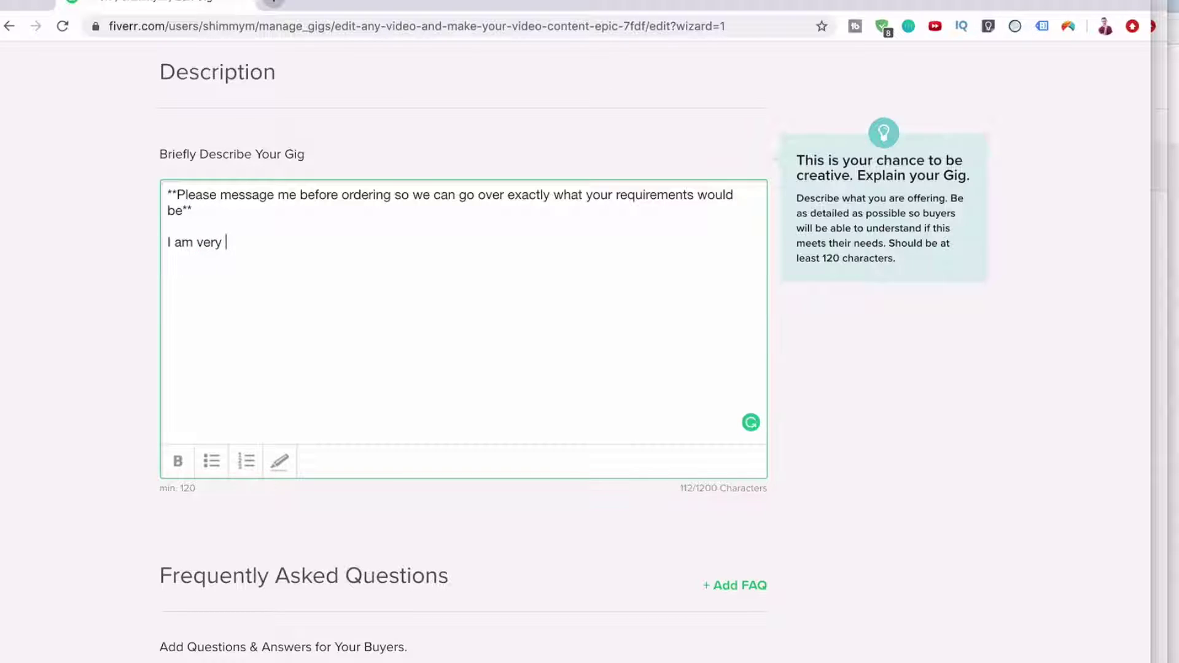
text(oficiant)
mouse_move(261, 245)
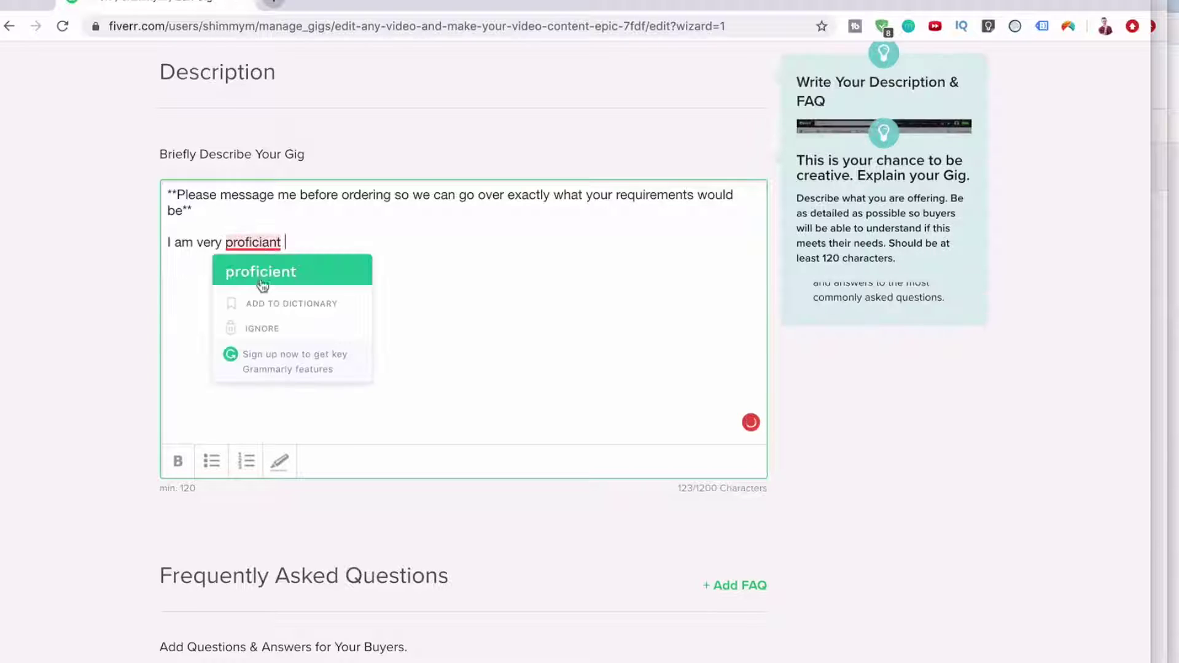
click(279, 269)
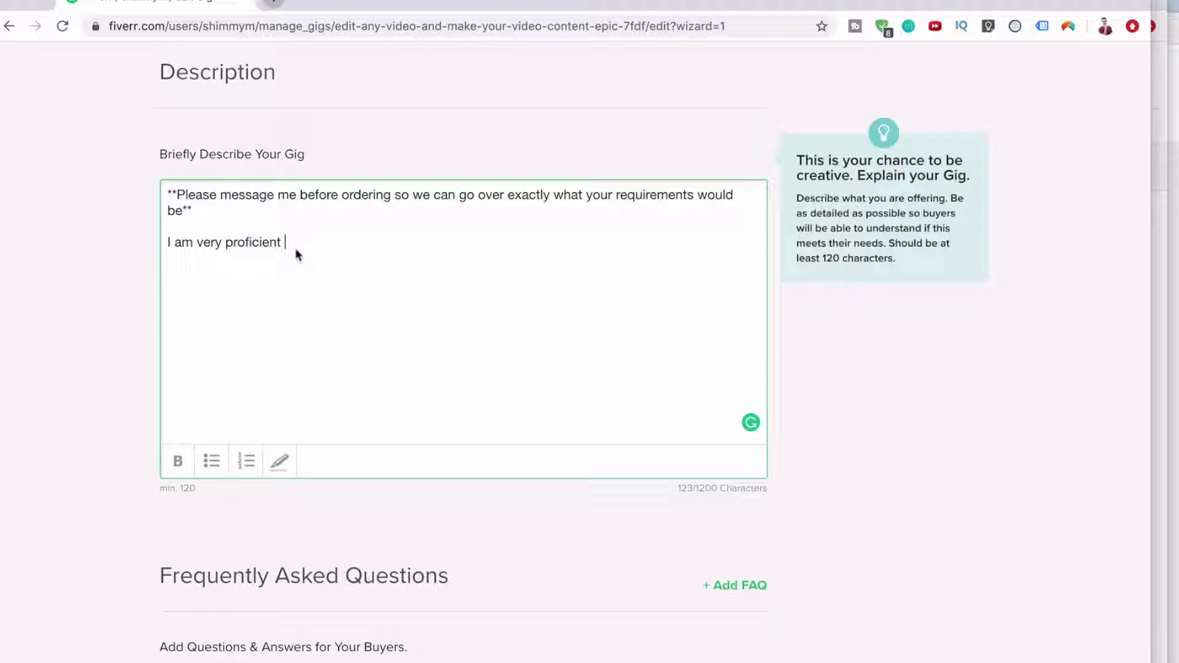
text(in video edit)
text(ing.)
text( I have been usi)
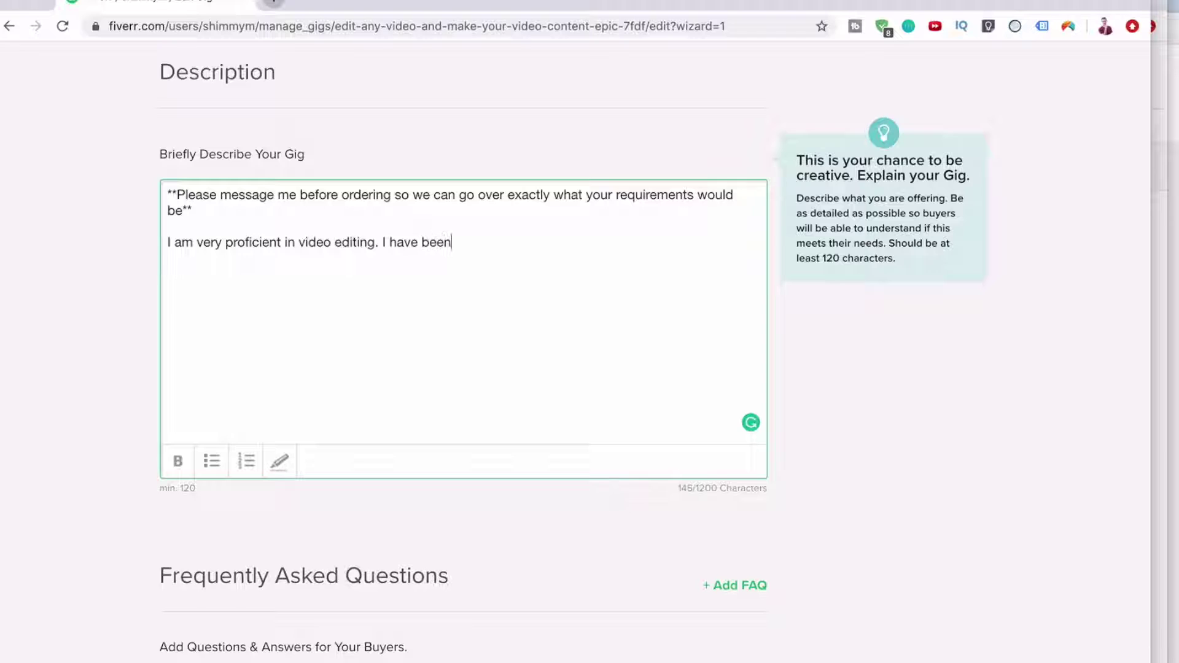
text(ng Adobe Premiere Pro for over 5 years and I feel like I will be able to handle any project you may throw at me.)
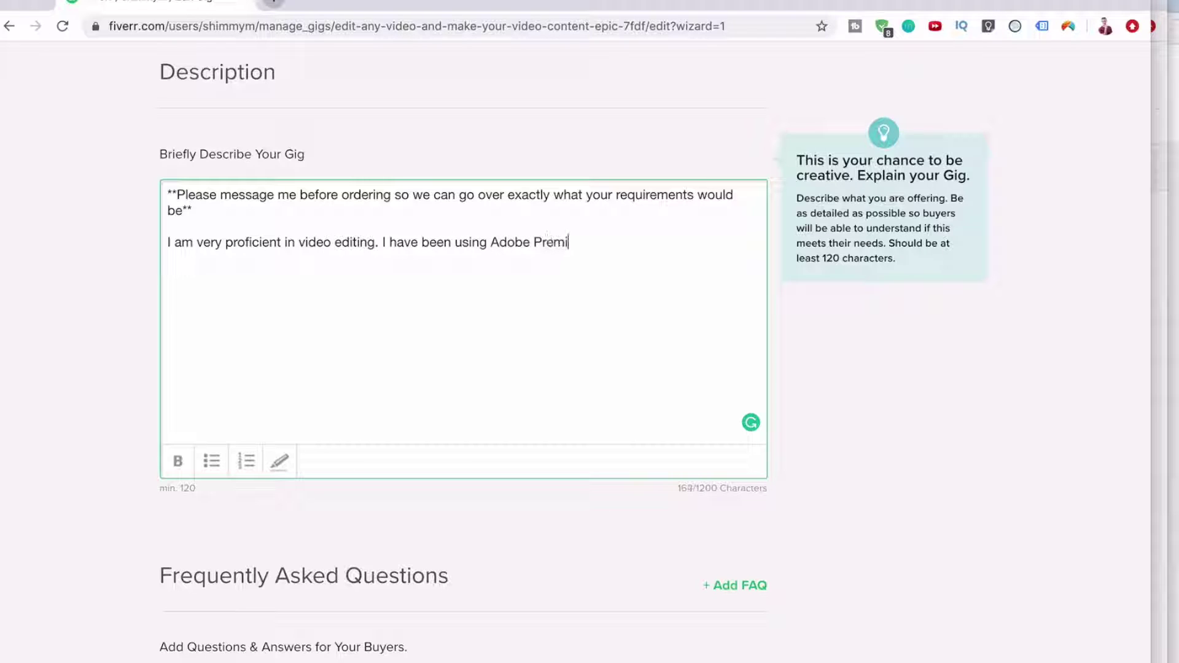
Add one paragraph suggesting buyers message first because video editing is a custom job, and another promising fast work, from subtitles to sound effects
key(Return)
key(Return)
text(My basic gigs are below however I suggest messaging me first as video editing is such a custom job and I want to make sure you get exactly what you need.)
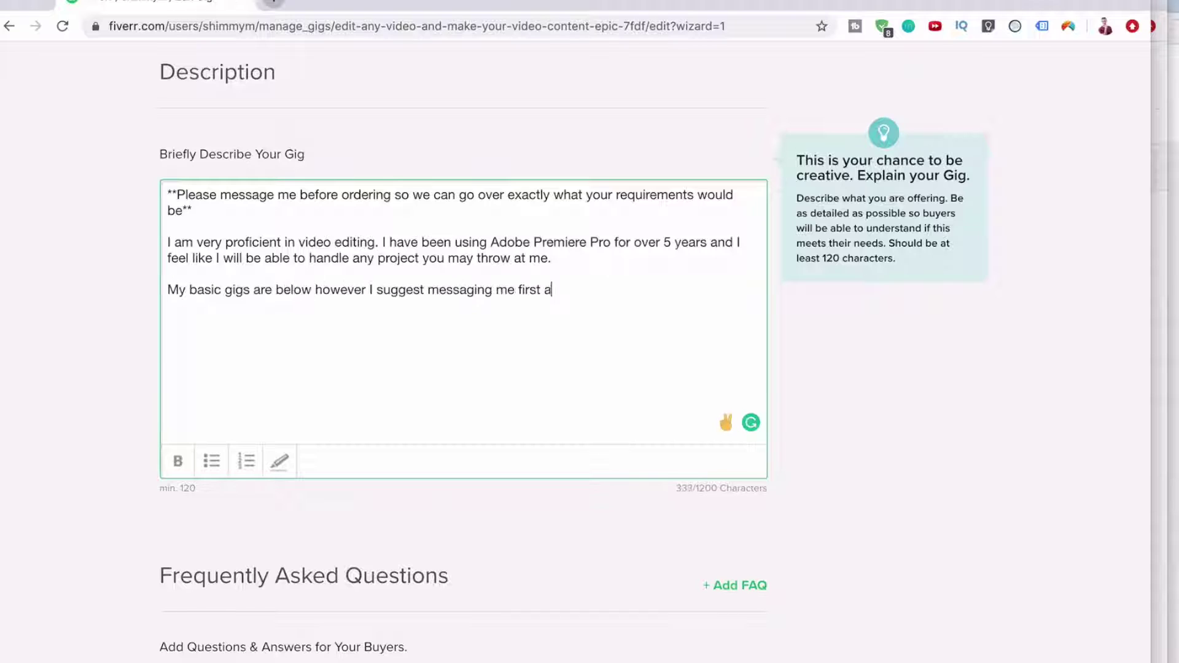
key(Return)
key(Return)
text(I like to get to work incredibly fast and I am able to do a whole hoard of things with your video, from adding subtitles to sound effects. Nothing is to hard.)
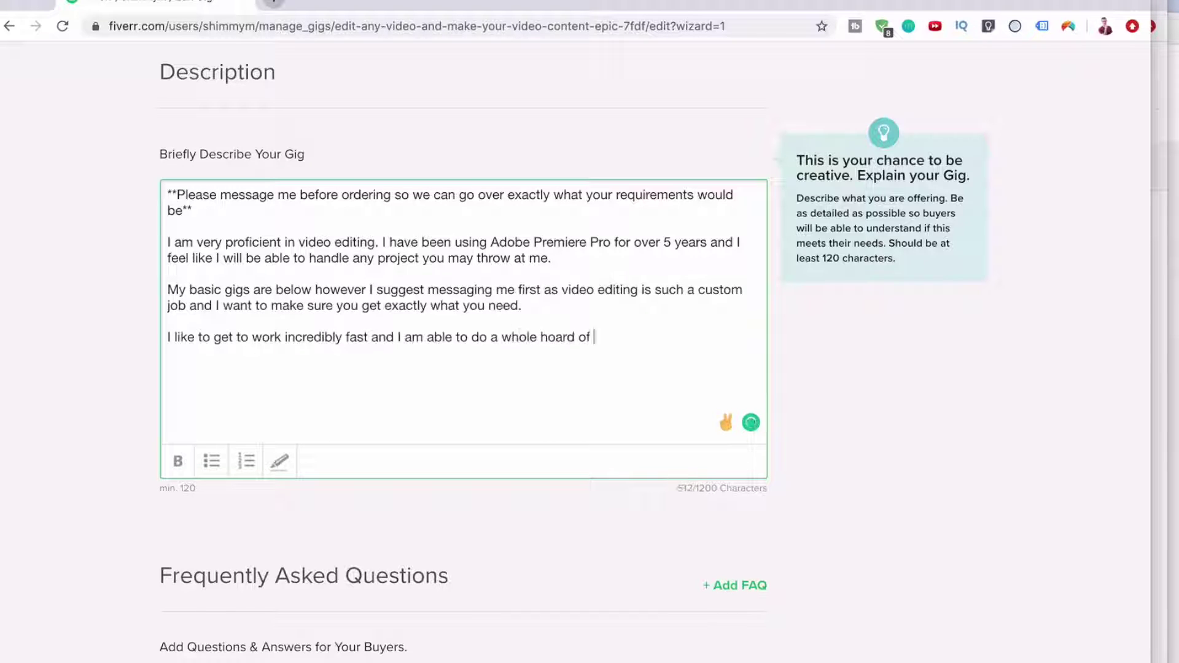
Close the description with "Looking forward to working on your project." and correct "Nothing is to hard" to "Nothing is too hard"
key(Return)
key(Return)
text(Looking forward to working on your proje)
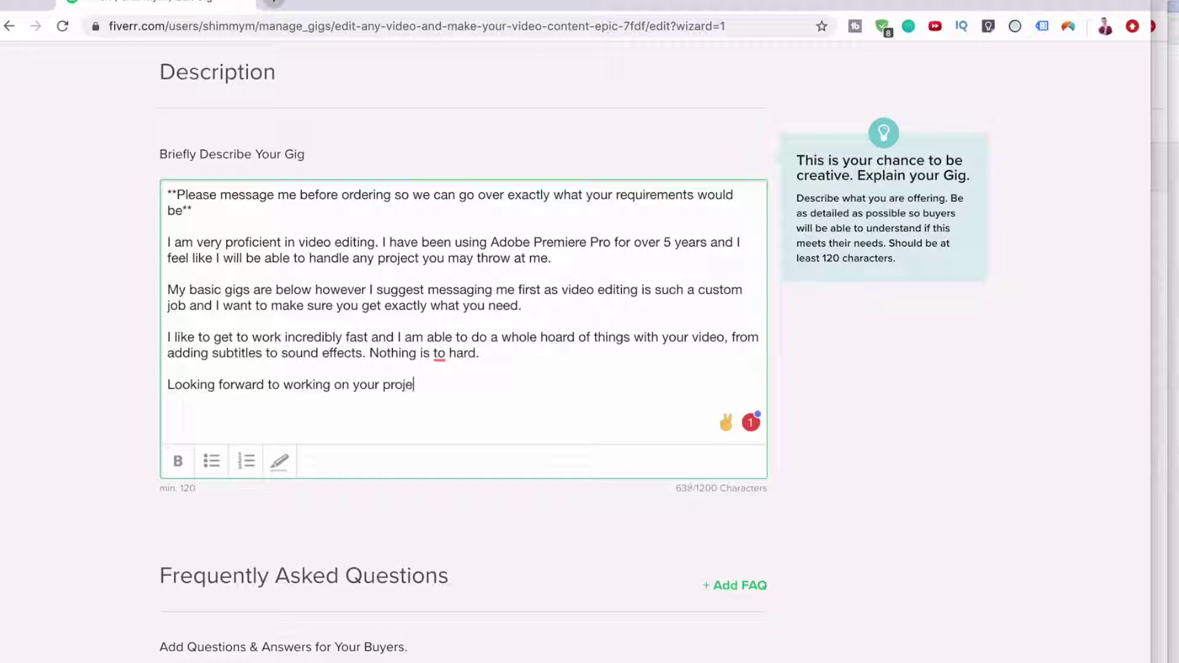
text(ct)
key(BackSpace)
text(ct)
mouse_move(441, 361)
click(446, 407)
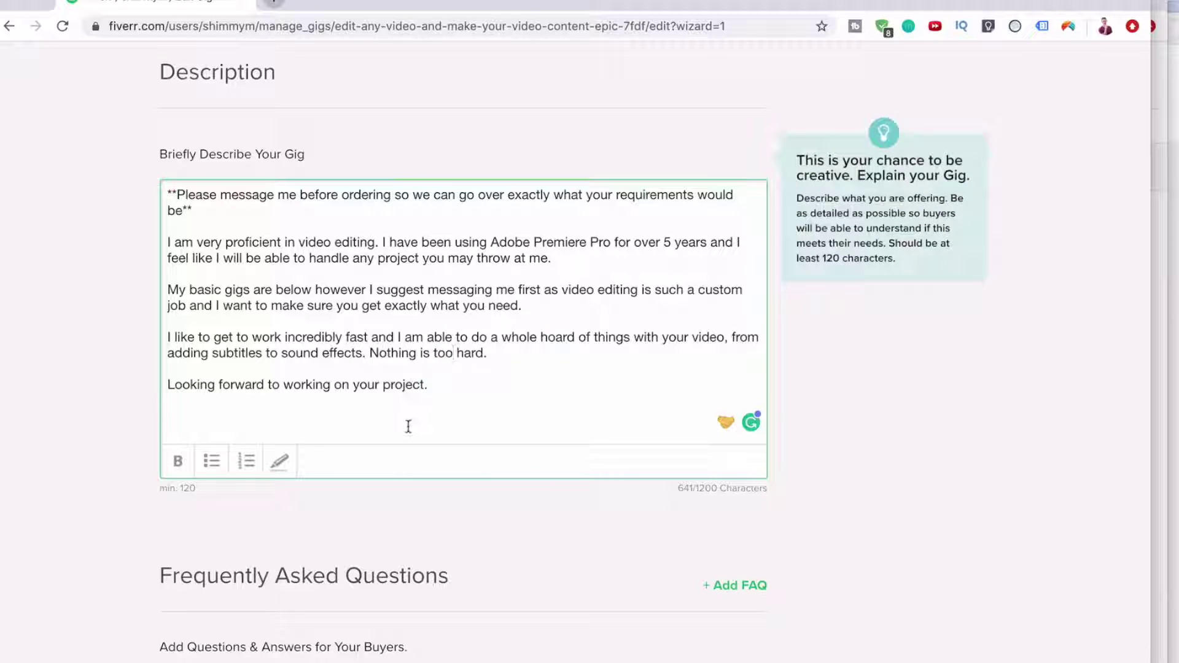
Try numbered-list formatting on the description's paragraph about working fast, and restore its plain layout
scroll(408, 426, down, 1)
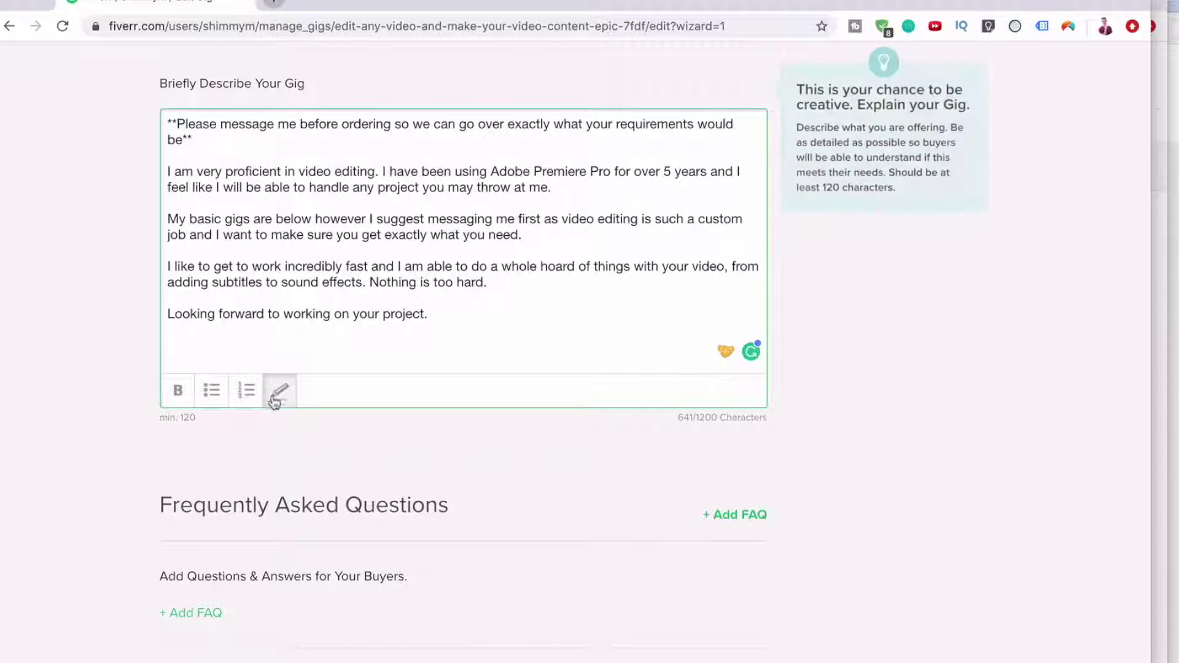
click(248, 388)
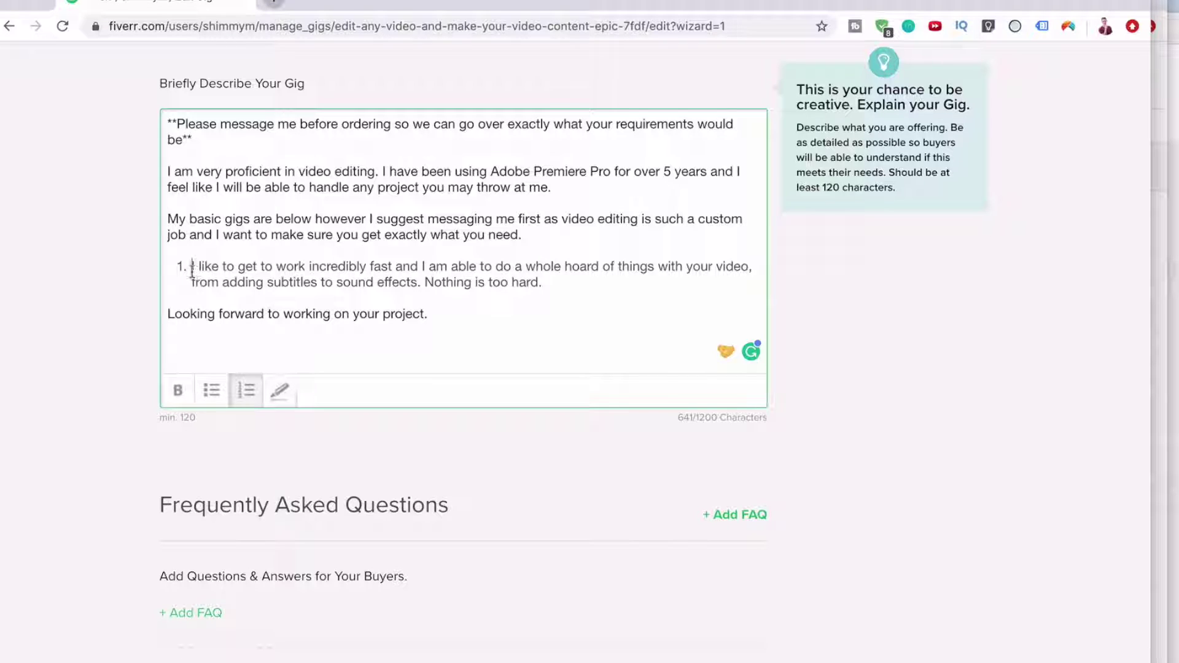
click(254, 391)
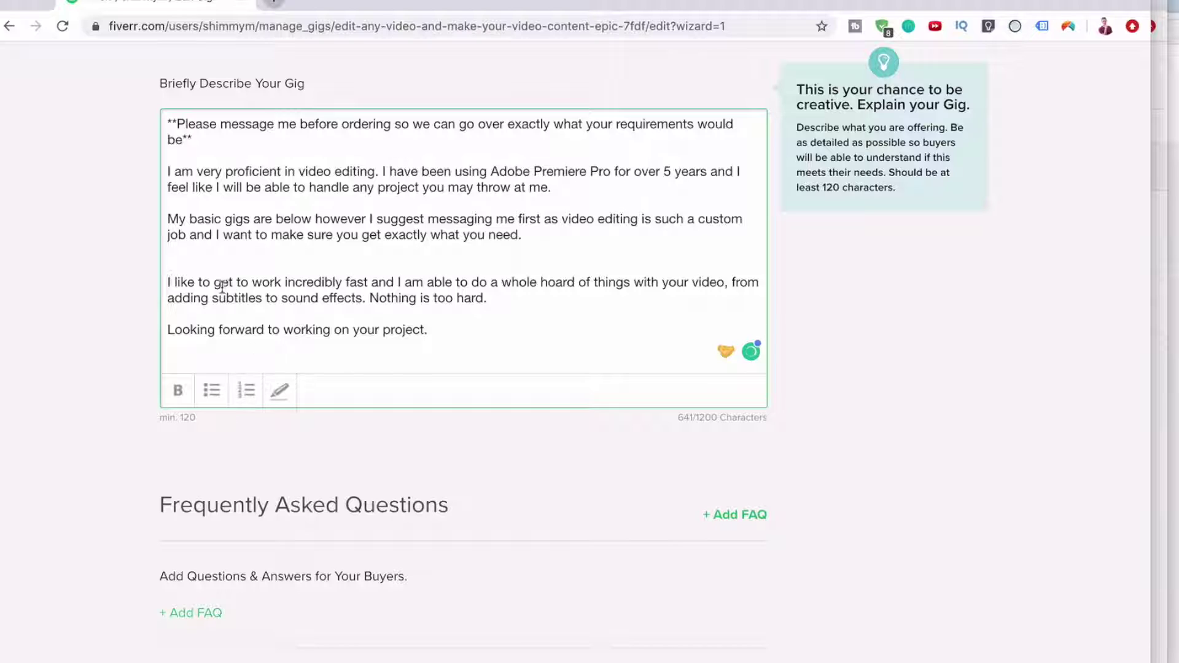
click(211, 251)
key(BackSpace)
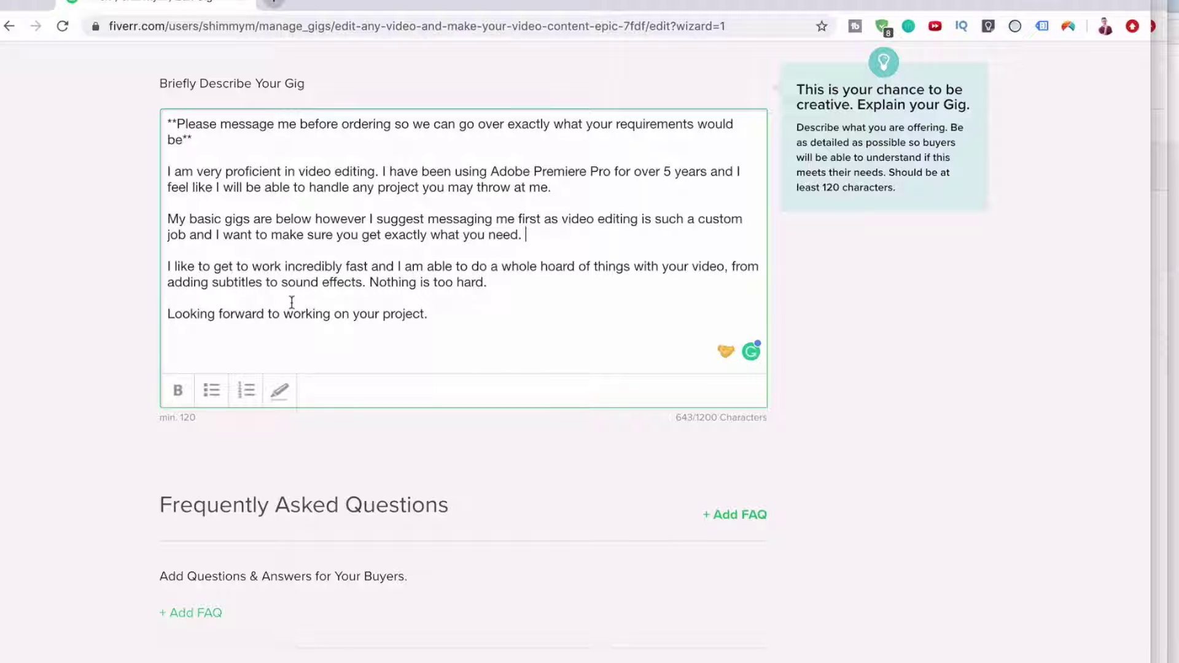
Save the description without adding any FAQ and continue to the gig's requirements page
scroll(292, 304, down, 3)
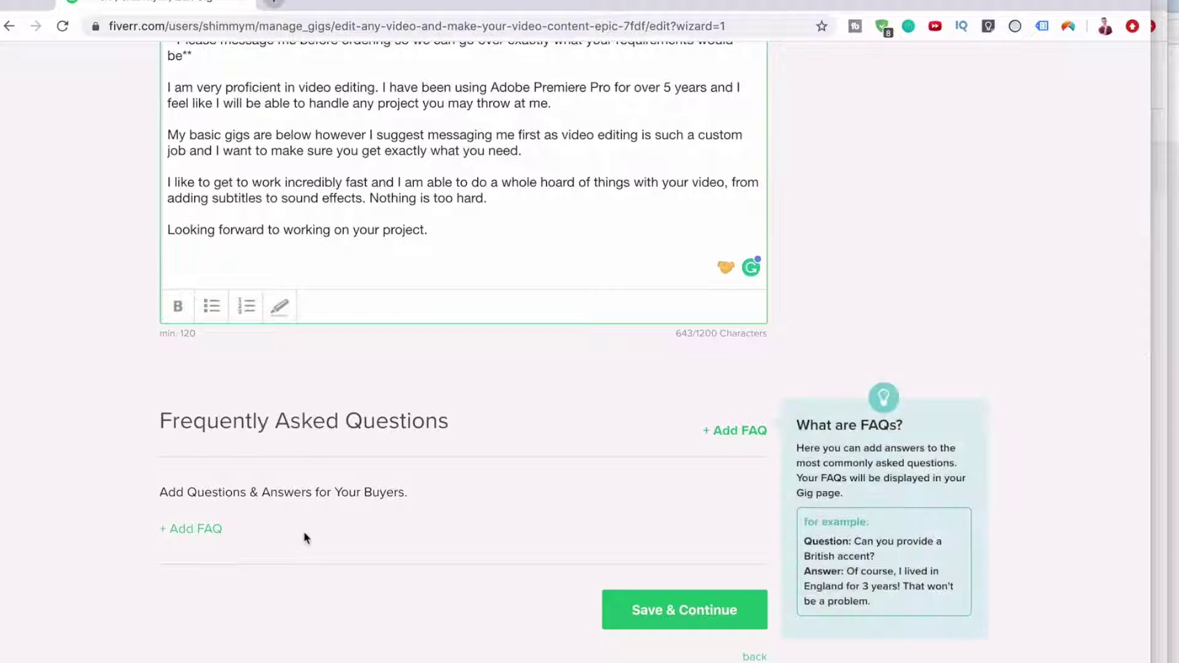
click(641, 608)
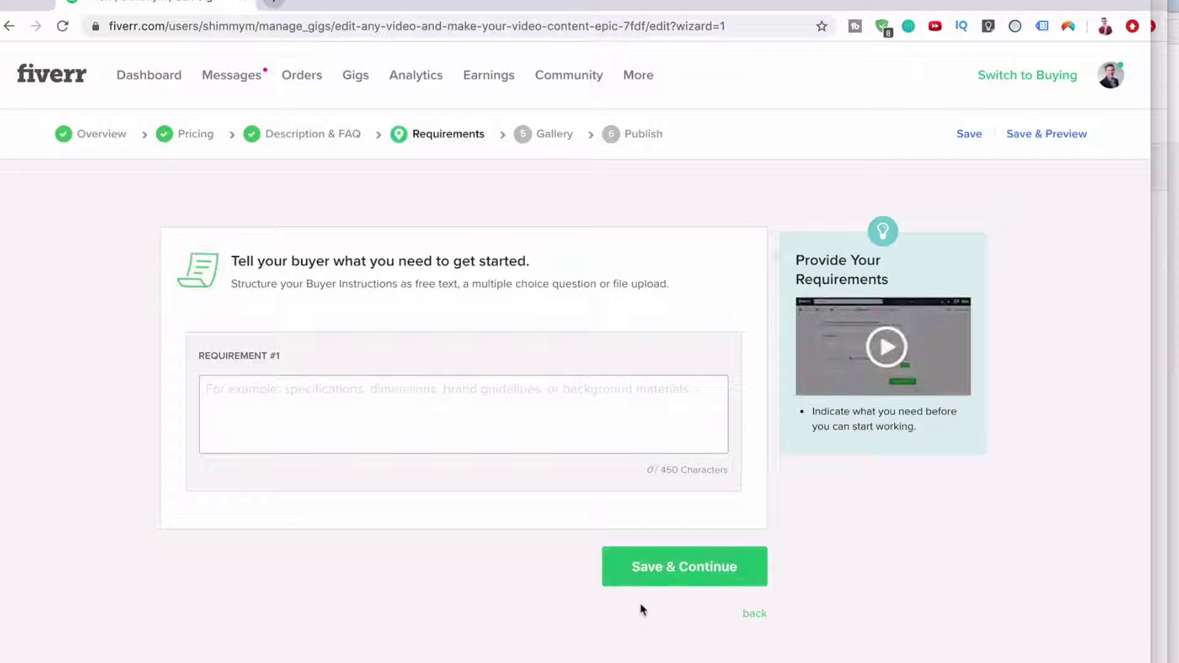
Add the buyer requirement "Any video footage you need edited plus any accompanying footage and music/logo/titles/etc", save it and continue to the gallery page
click(531, 412)
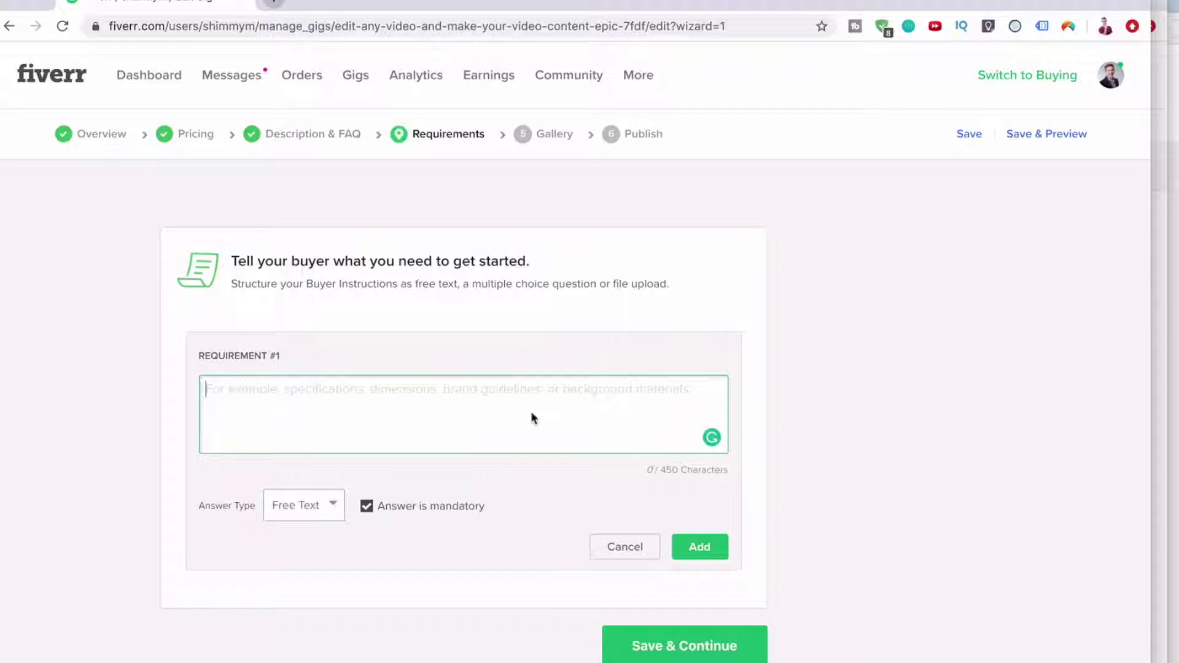
text(Any v)
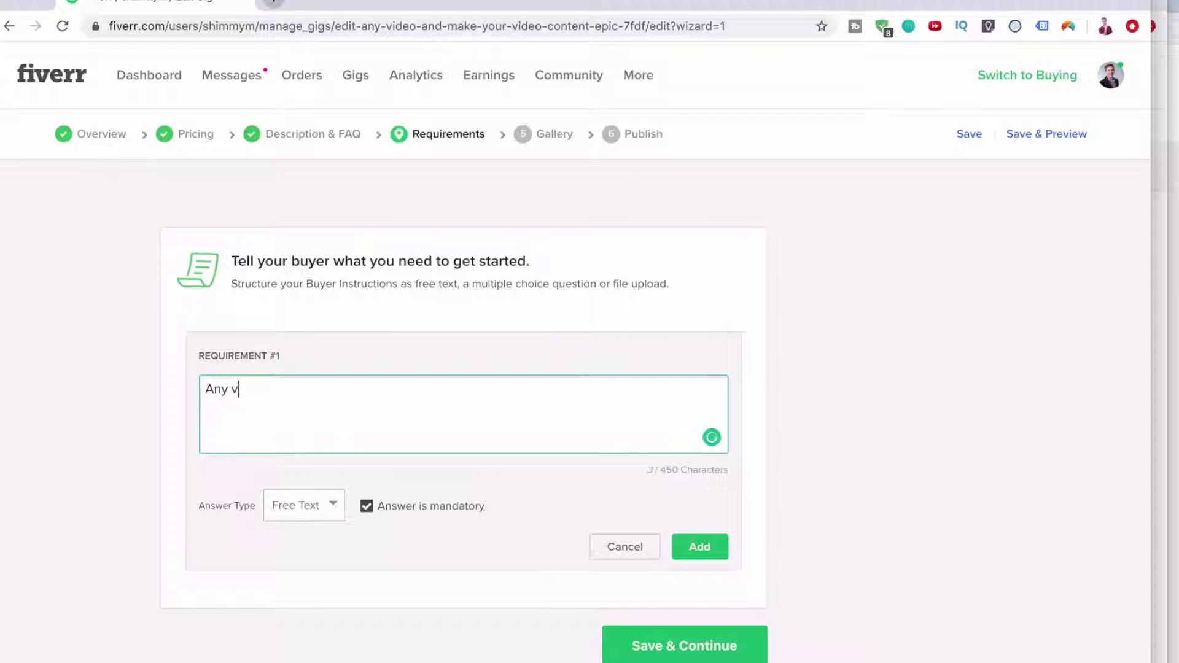
text(ideo footage you need edited)
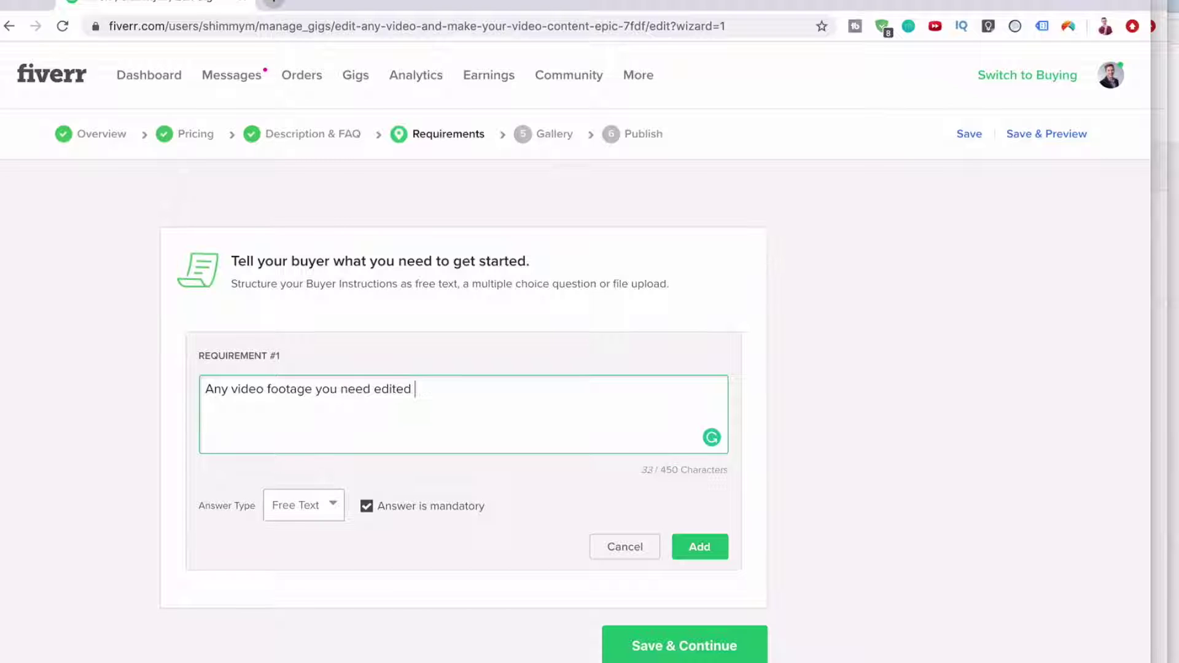
text( plus any )
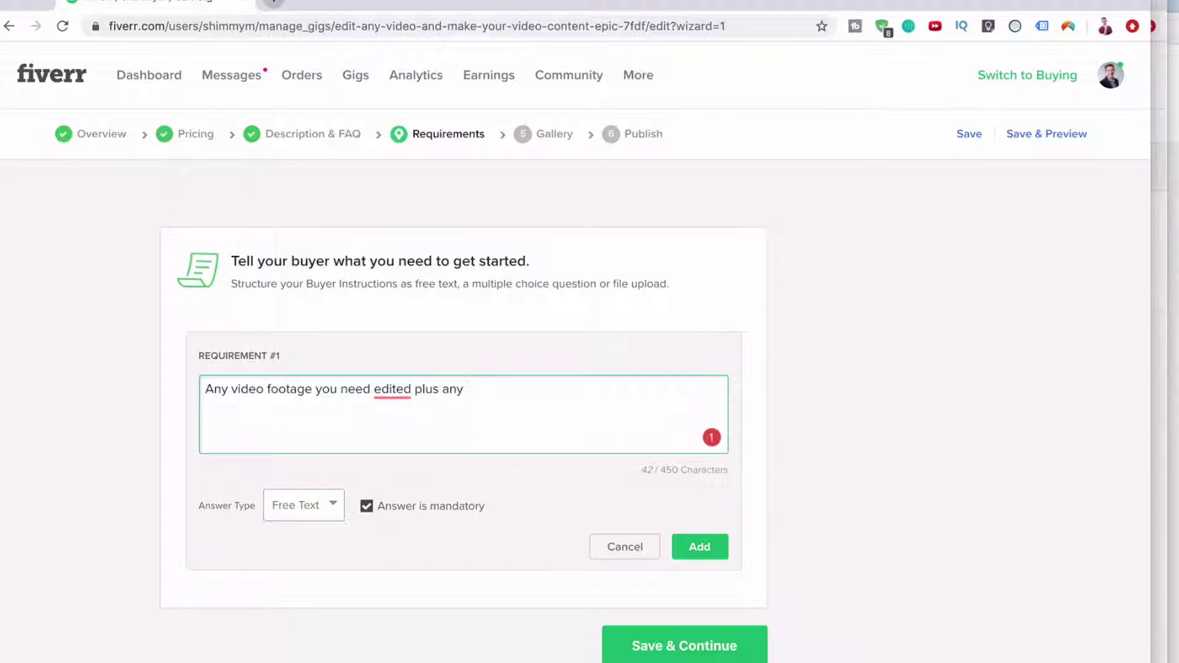
text(acoompyn)
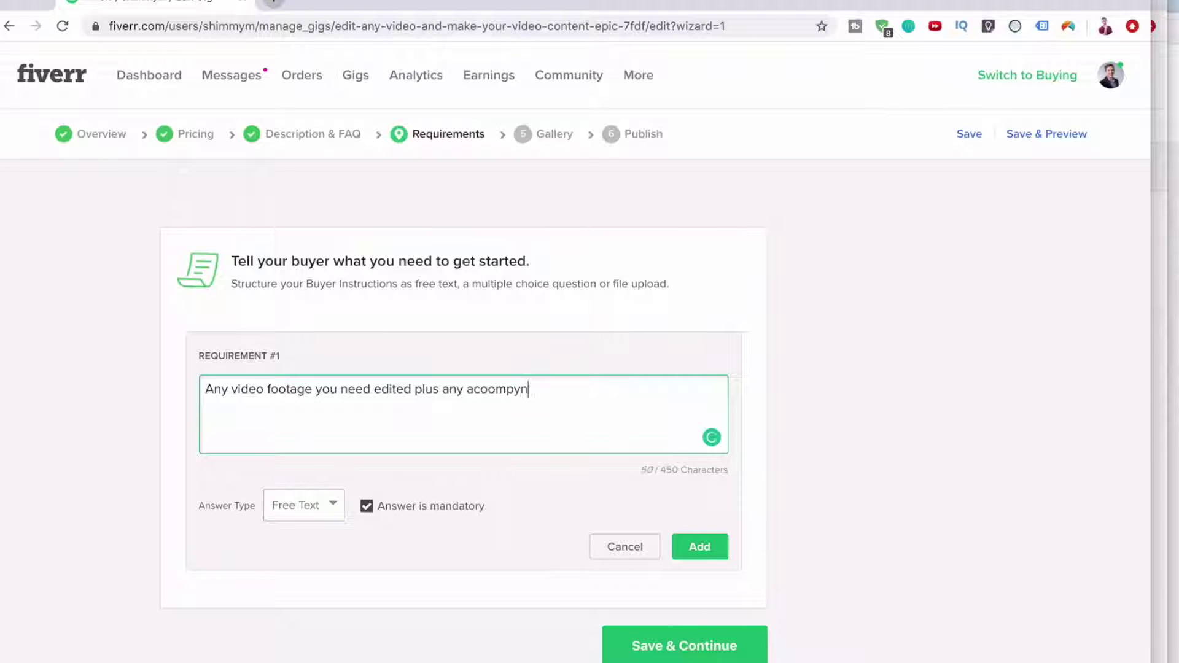
text(ing footag)
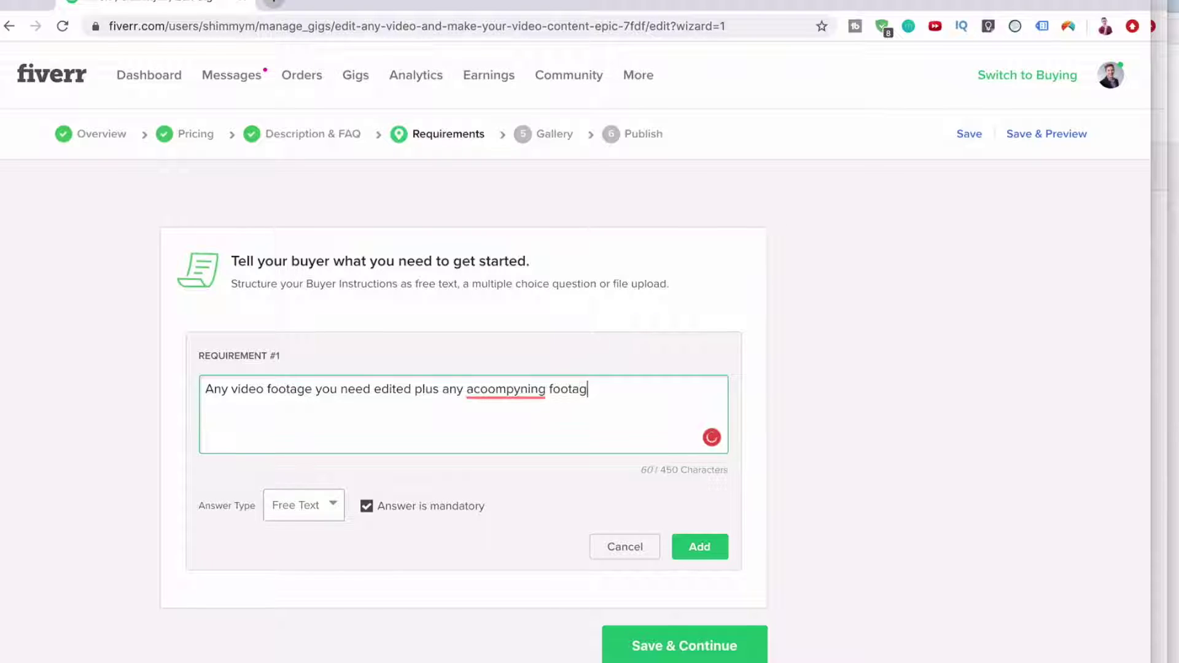
text(e and music/logo/)
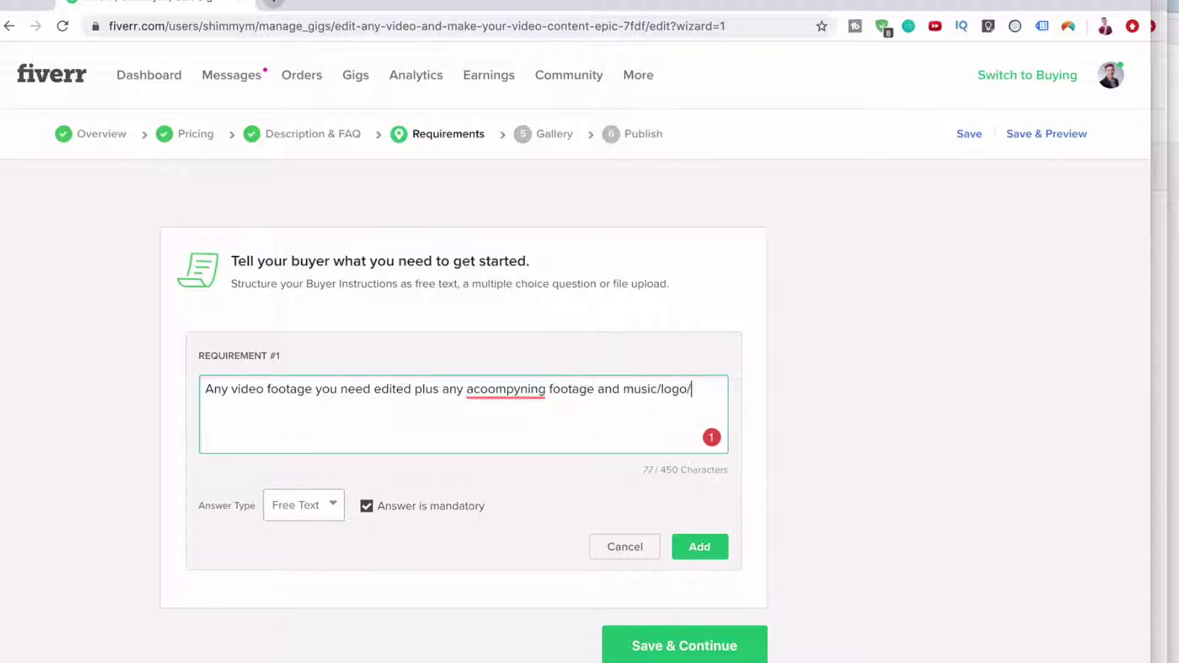
text(titles)
text(/etc)
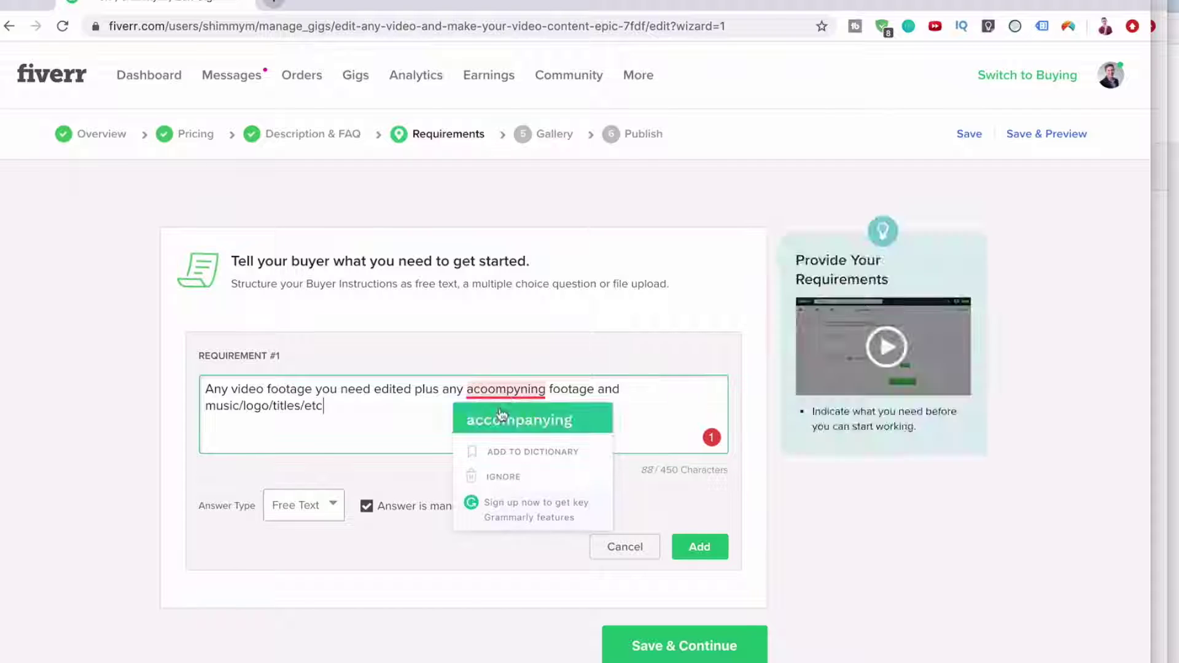
click(519, 417)
click(704, 545)
click(700, 532)
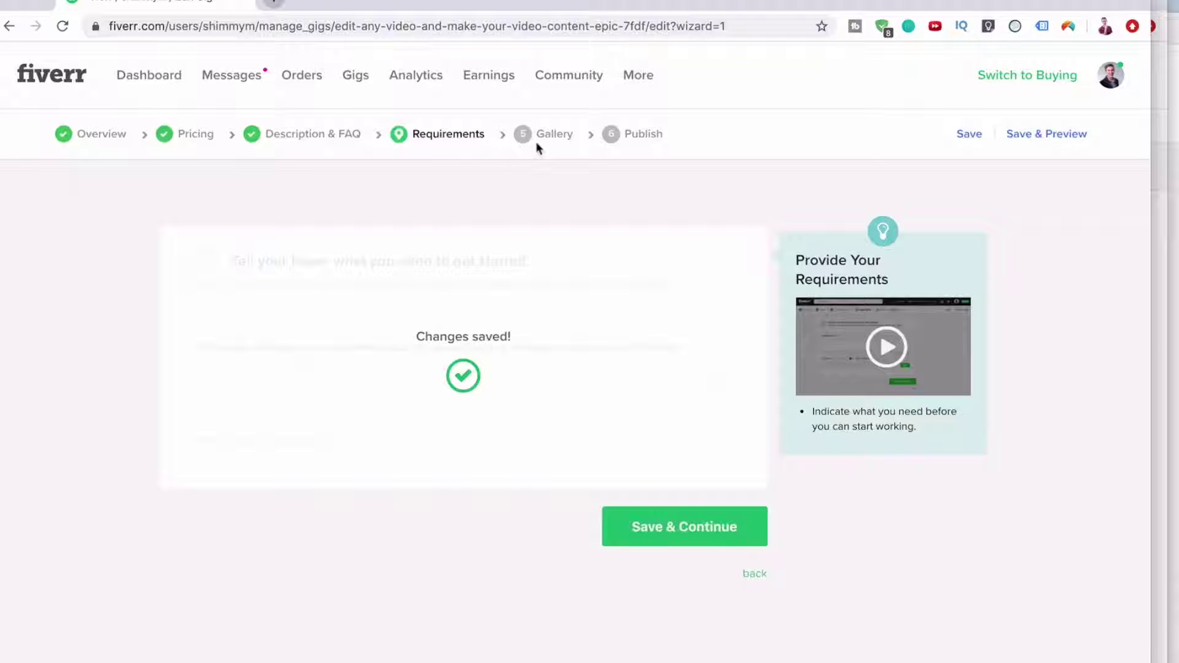
Upload "100 day challenge intro.mp4" from the LearnNation Youtube Channel folder on the LightroomP drive as the gig video
scroll(553, 497, down, 3)
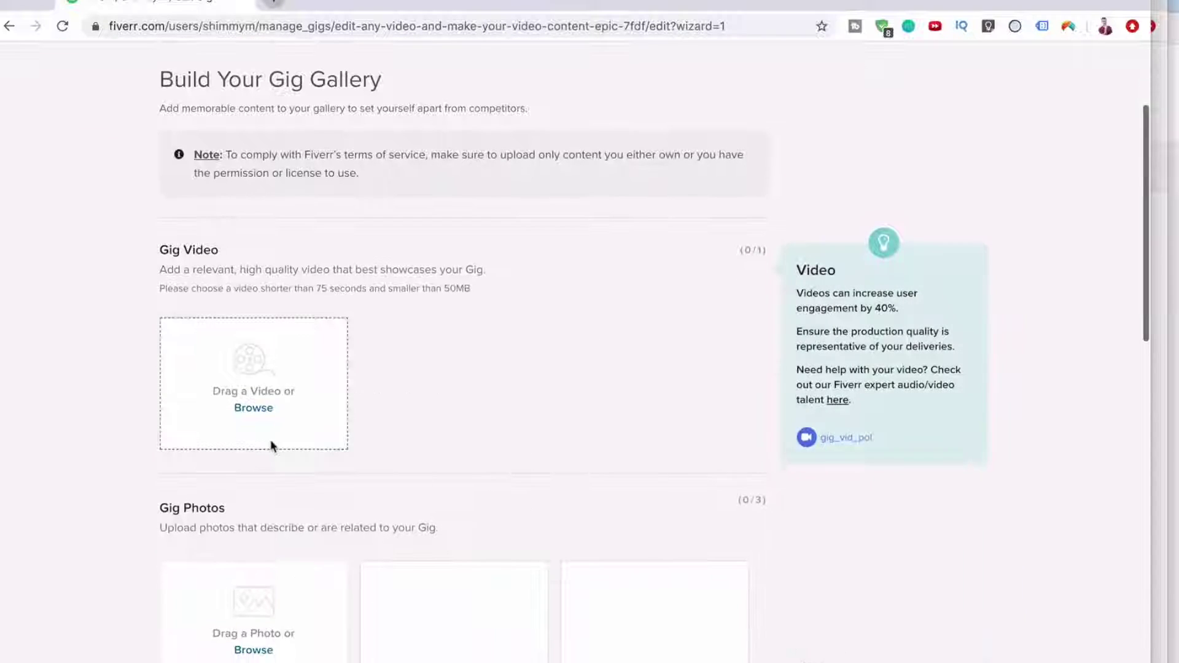
click(255, 409)
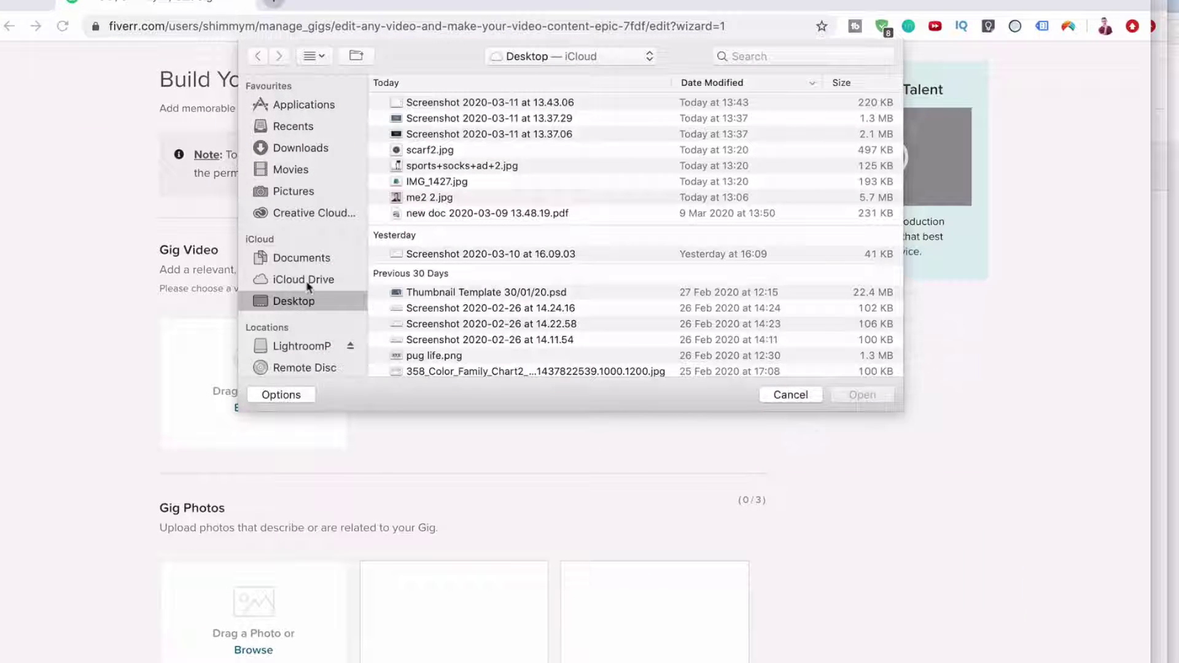
click(289, 348)
double_click(427, 149)
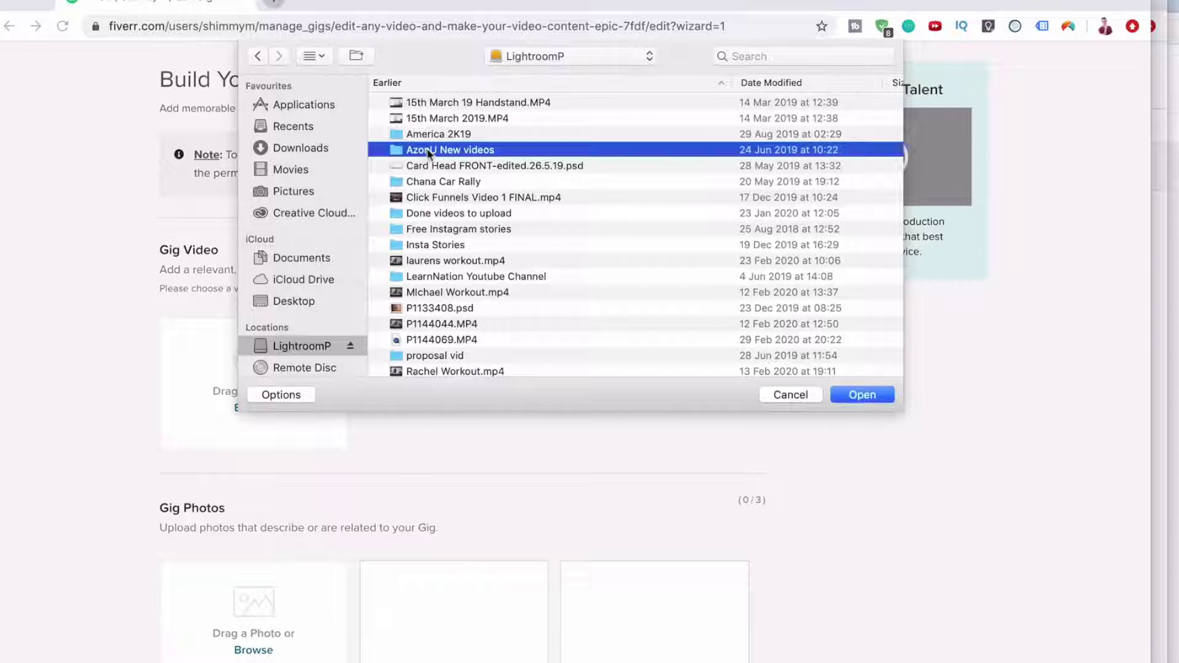
click(258, 57)
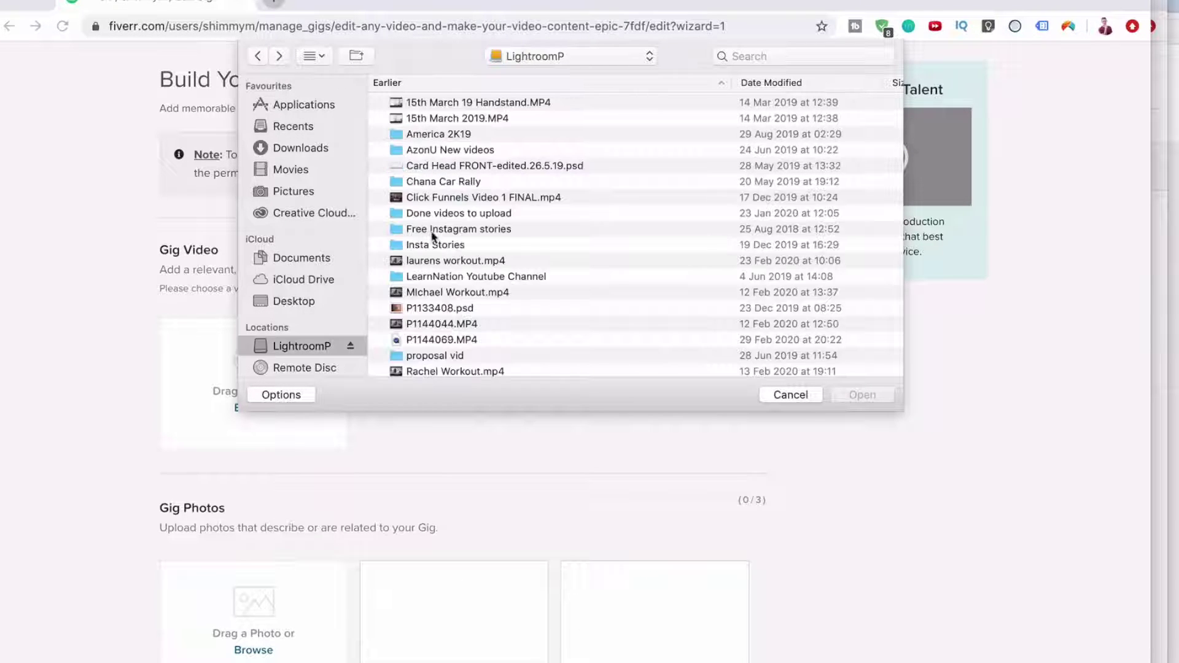
double_click(426, 277)
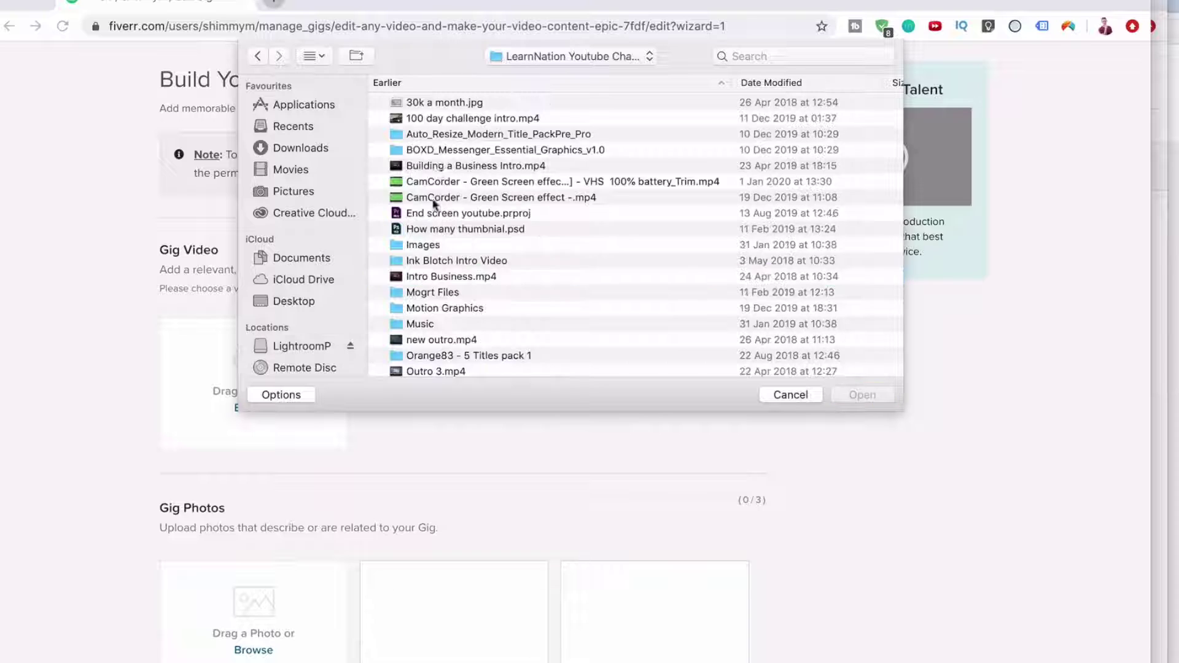
double_click(450, 119)
Accept the declaration that the gallery materials are original and try to save the gallery with only the video added
scroll(341, 420, down, 5)
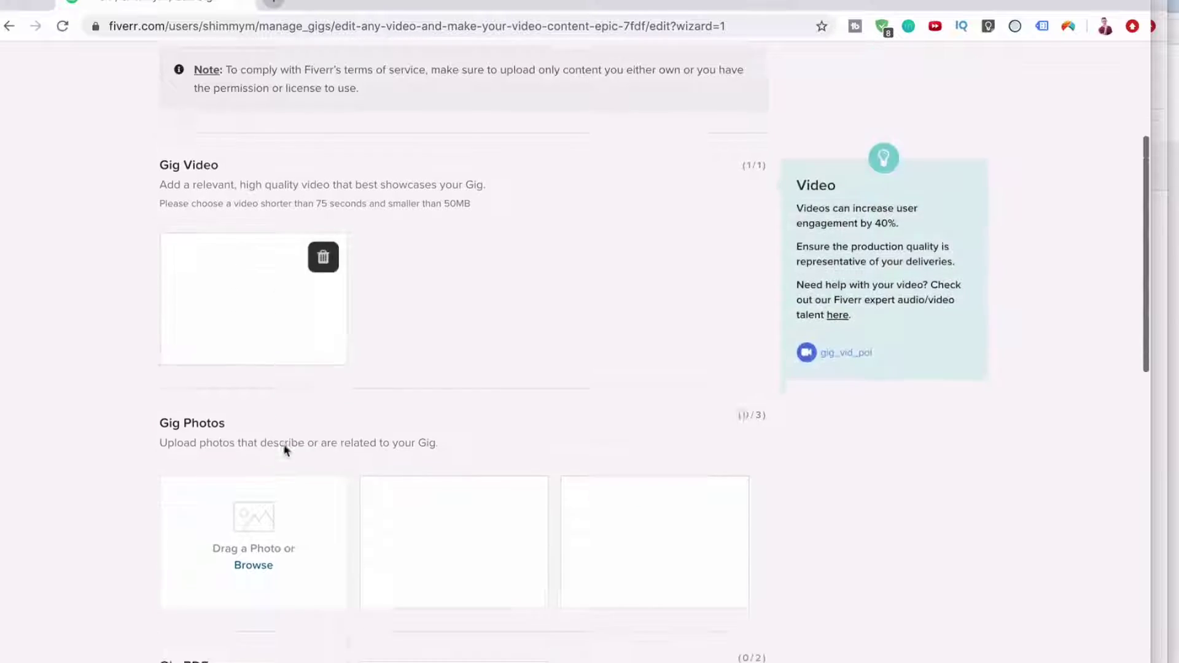
scroll(284, 447, down, 5)
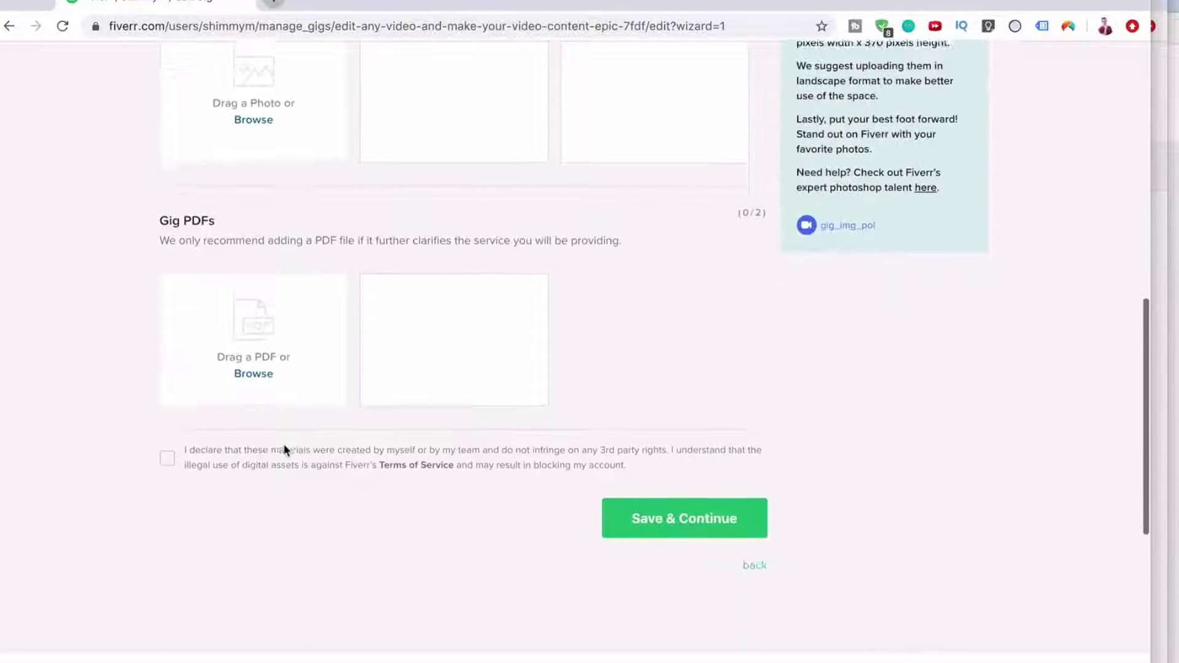
click(168, 434)
scroll(285, 405, up, 8)
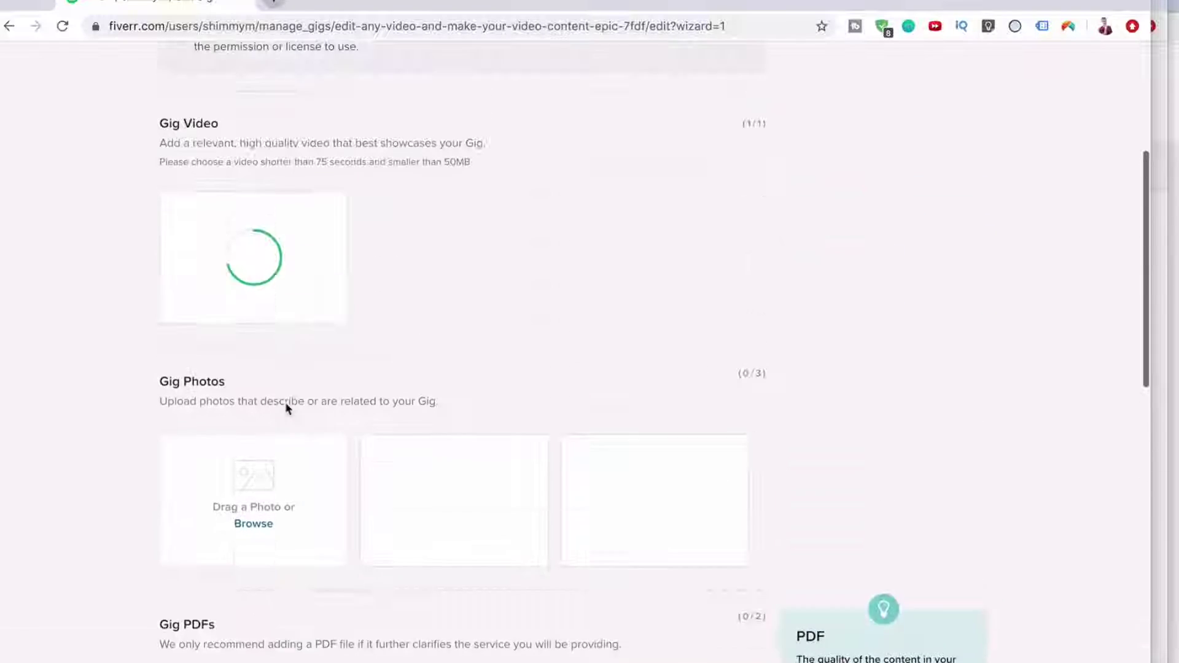
scroll(280, 289, down, 11)
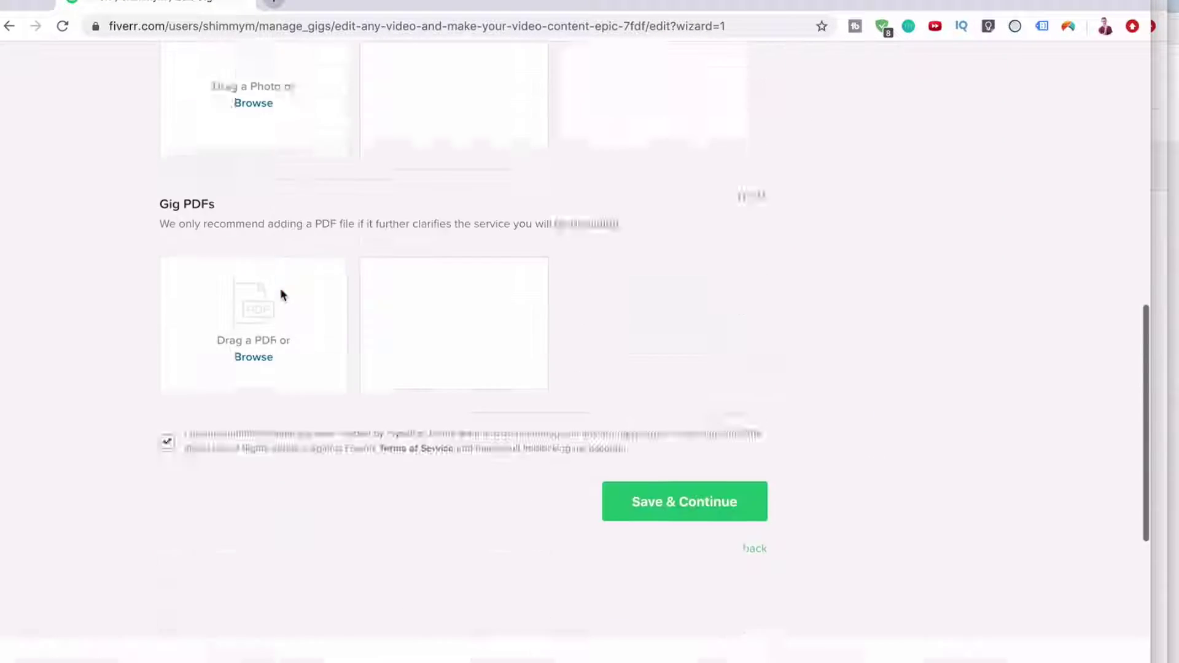
click(683, 326)
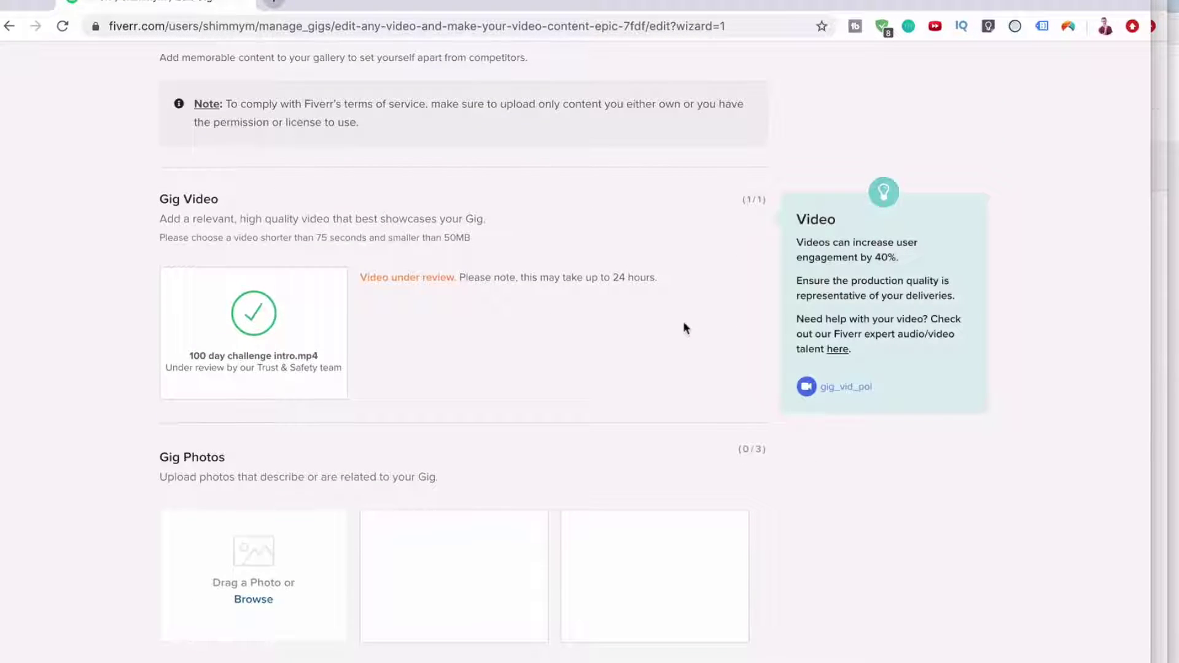
scroll(634, 376, down, 13)
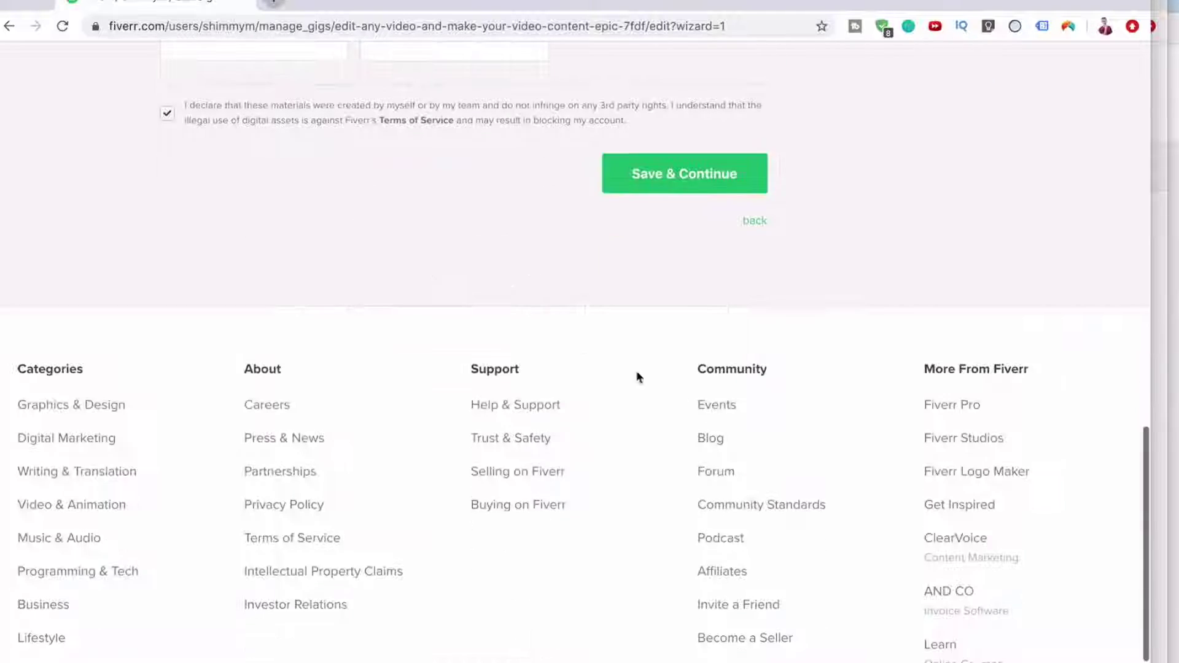
Upload "Screenshot 2020-03-11 at 13.37.06" from the Desktop as the first gig photo
scroll(643, 258, up, 9)
click(264, 378)
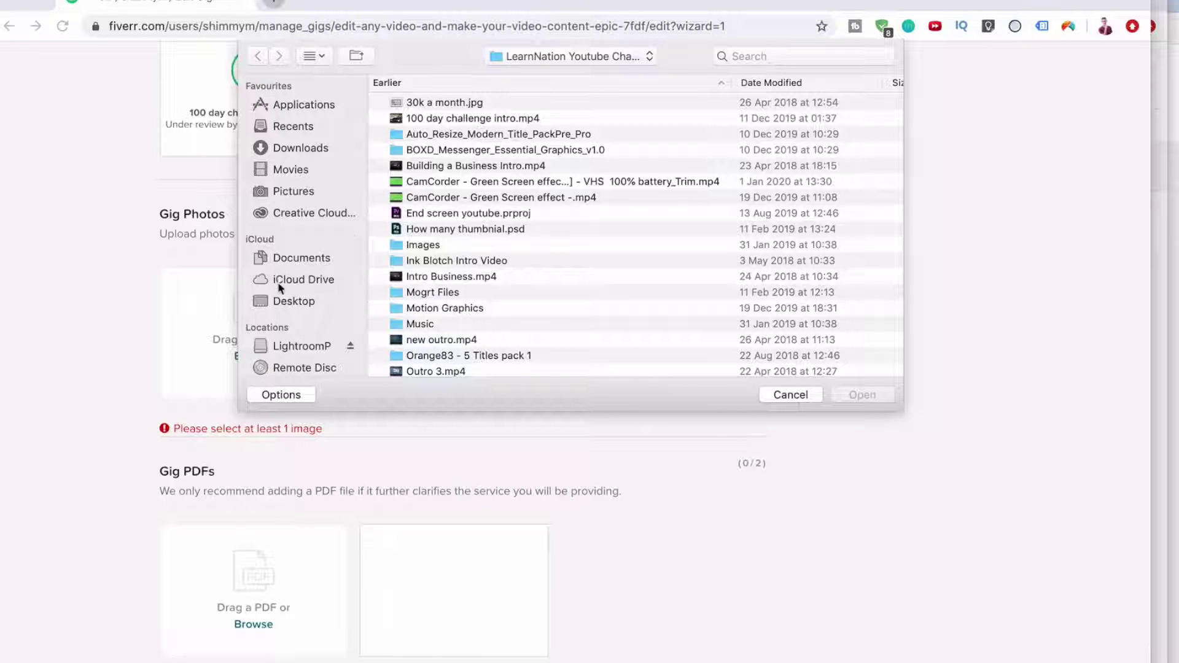
click(288, 301)
click(445, 120)
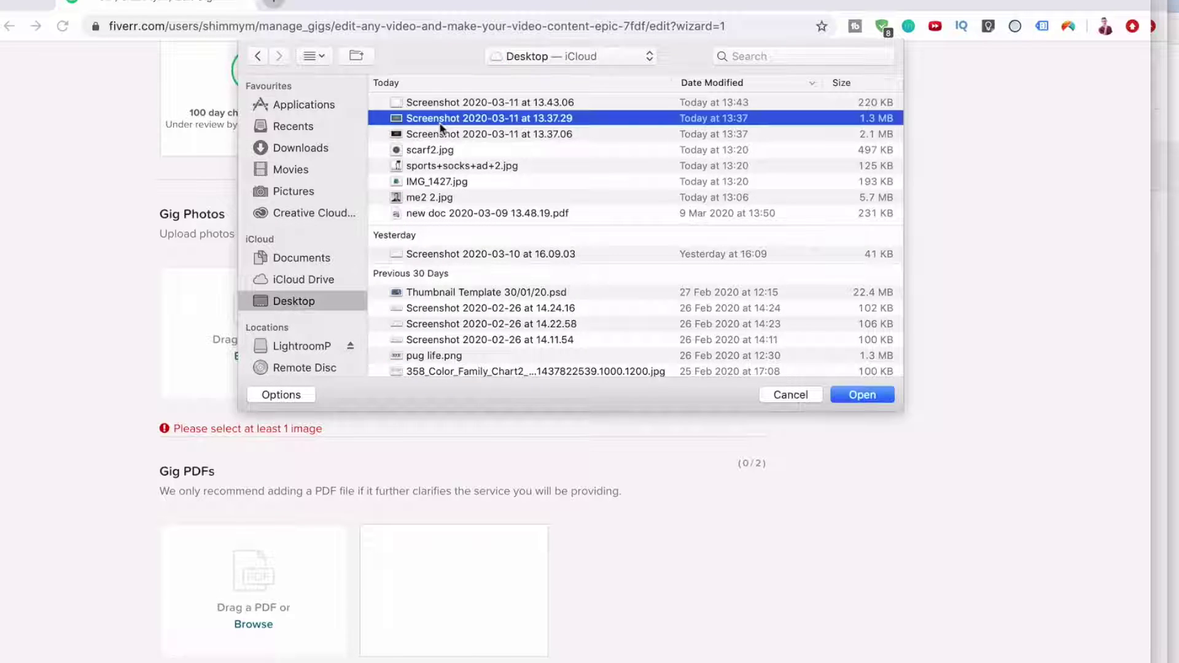
click(431, 136)
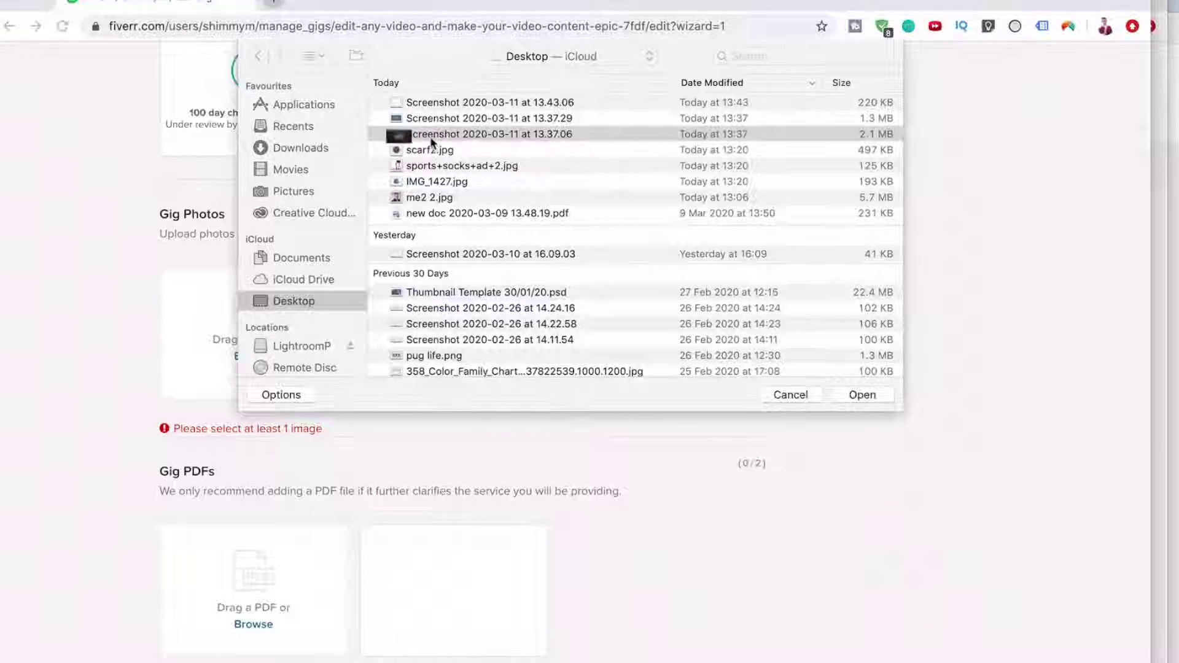
click(853, 396)
Save the gallery without adding any PDF and publish the gig
scroll(667, 467, down, 7)
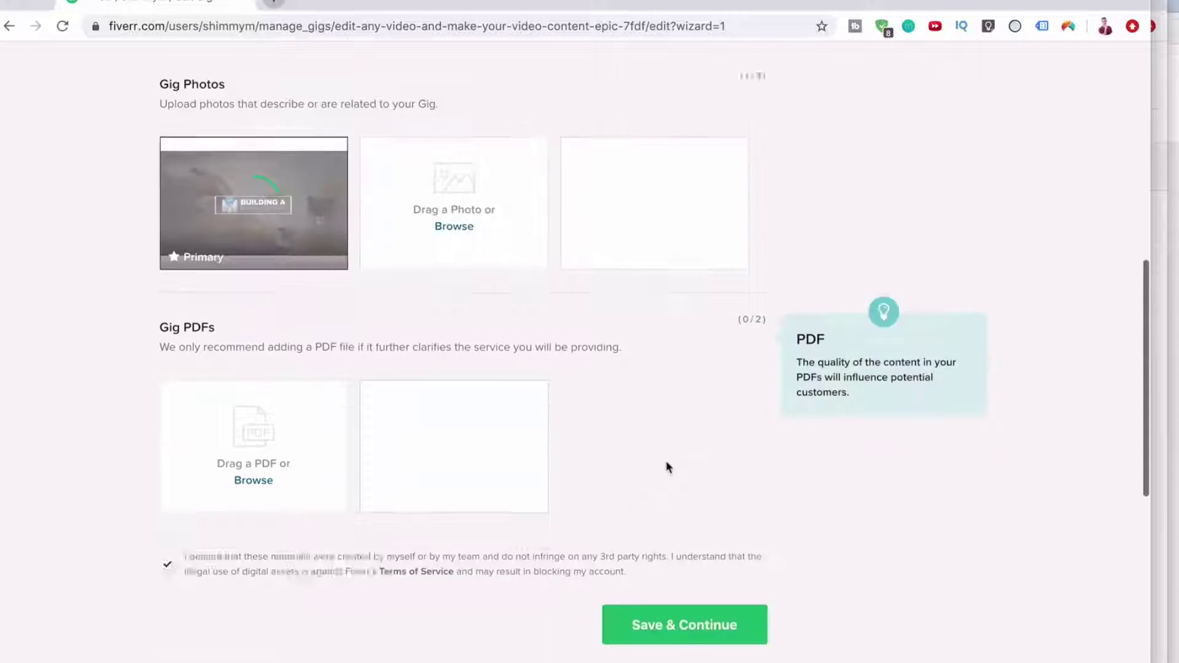
click(686, 344)
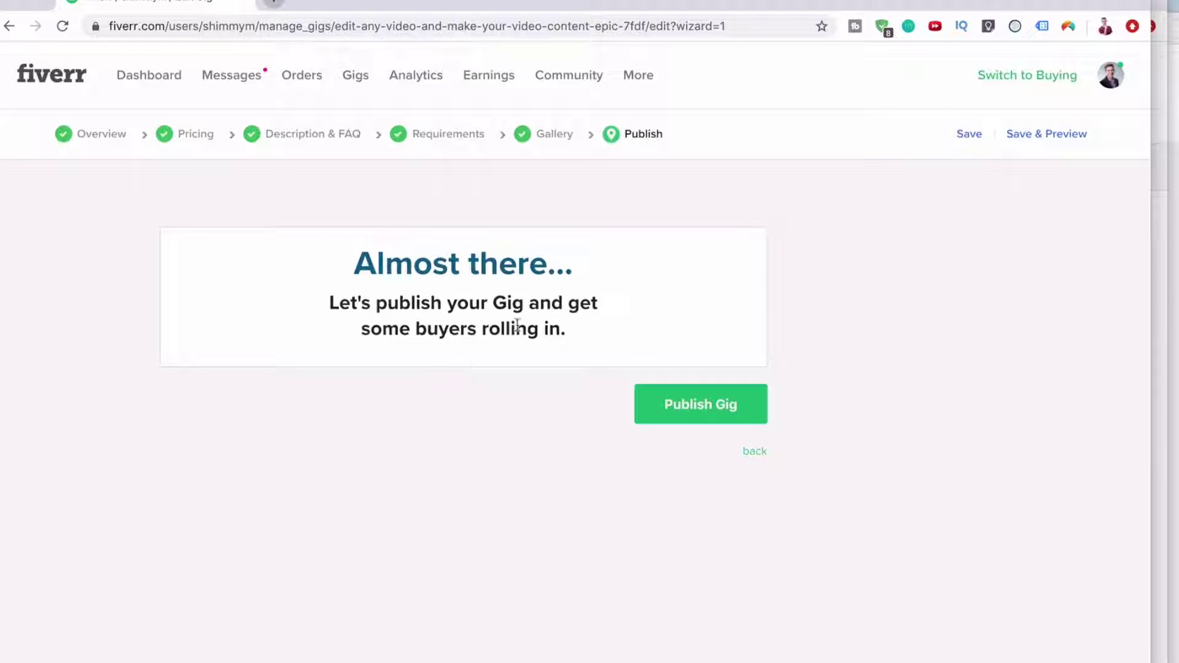
click(676, 409)
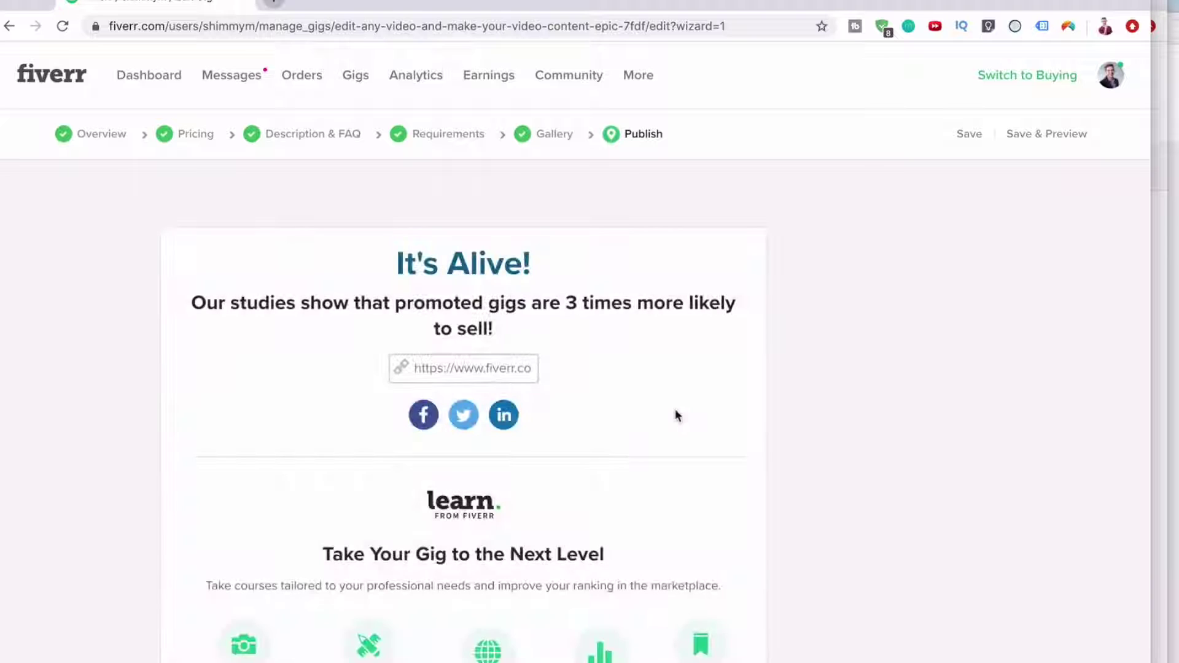
scroll(493, 387, down, 1)
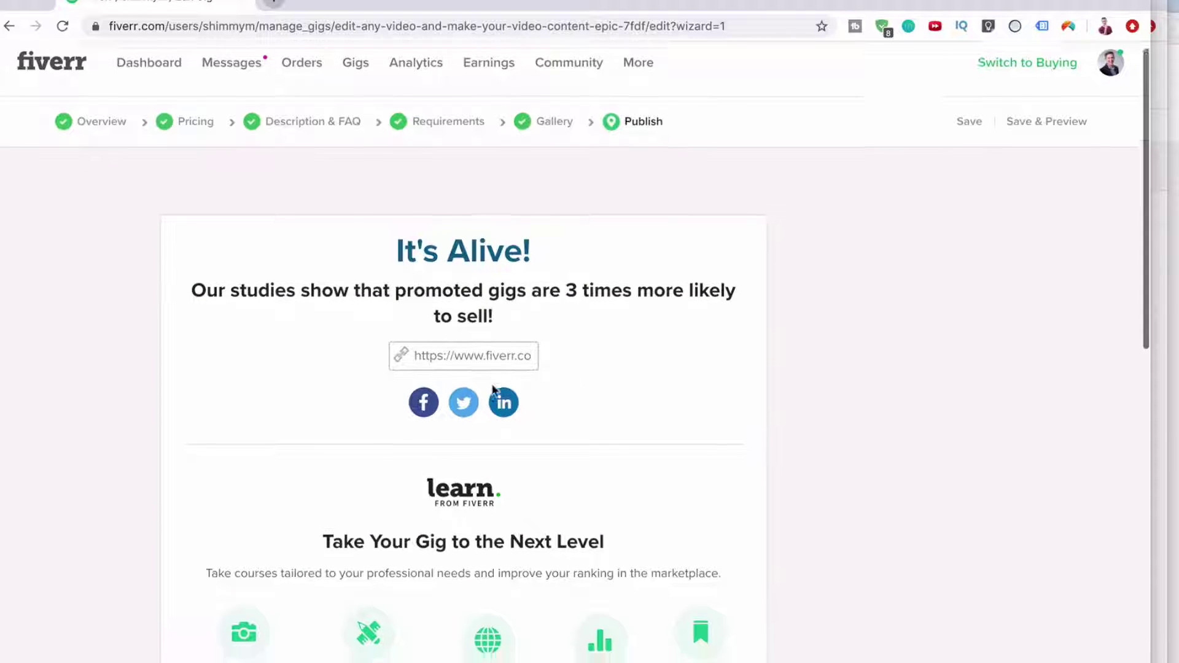
scroll(493, 388, down, 1)
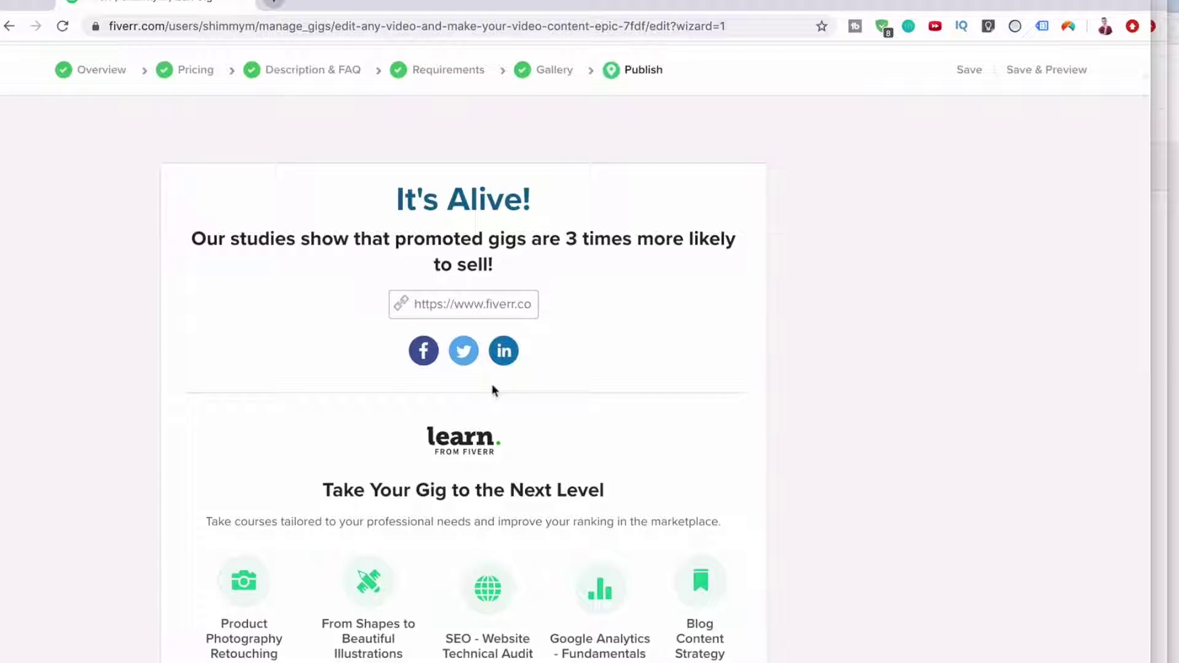